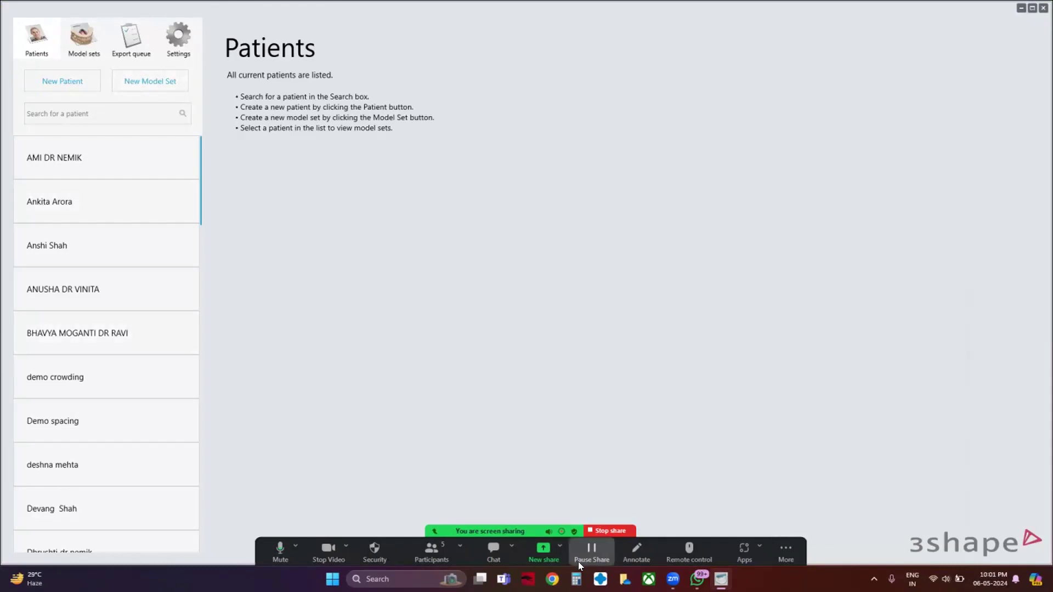
{"action": "mouse_move", "coordinate": [673, 579]}
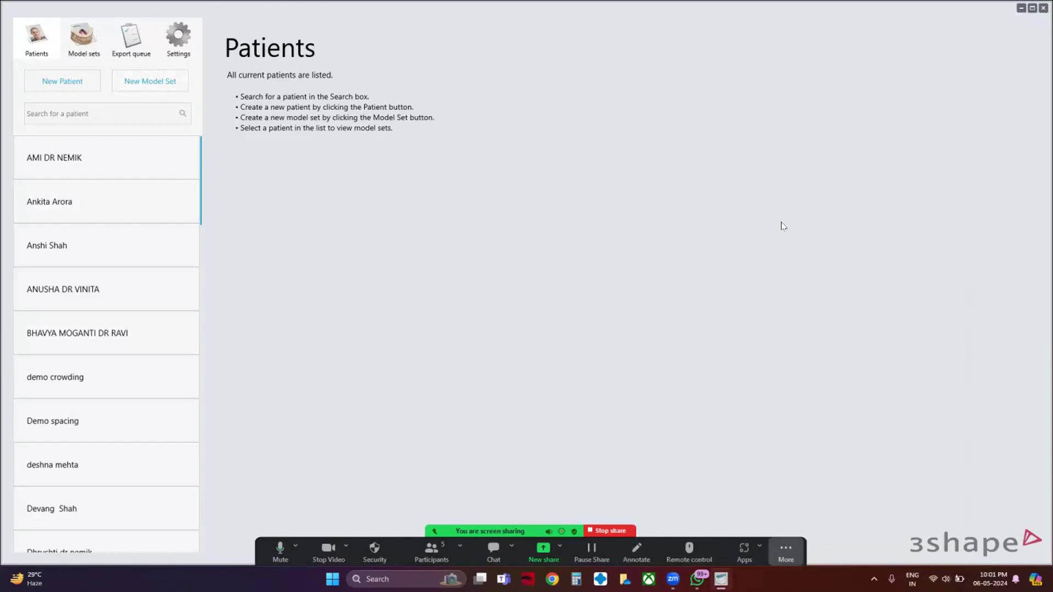
{"action": "left_click", "coordinate": [82, 37]}
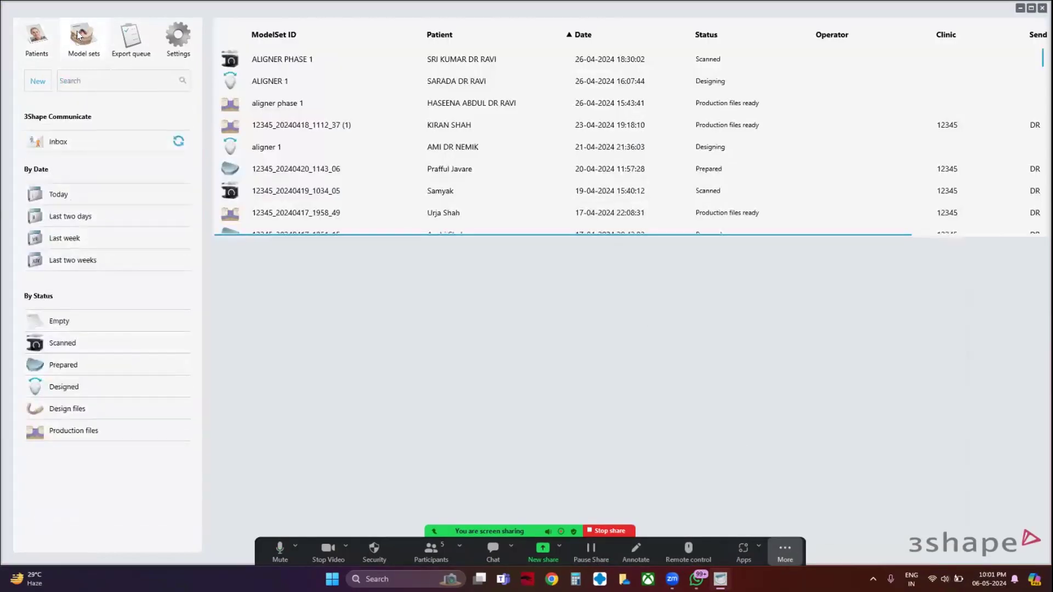
{"action": "left_click", "coordinate": [61, 142]}
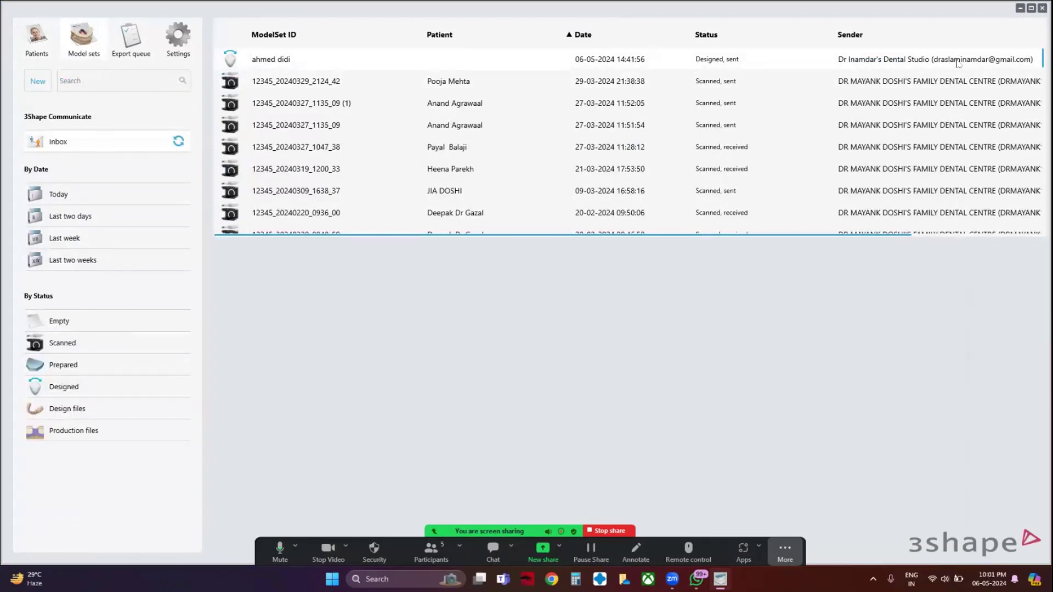
{"action": "right_click", "coordinate": [279, 56]}
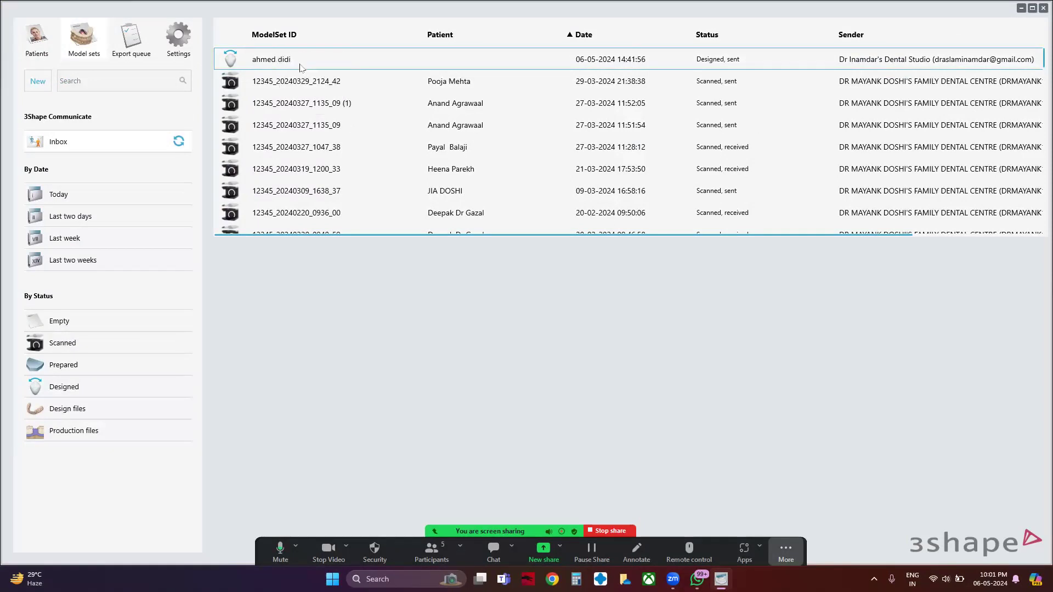
{"action": "left_click", "coordinate": [300, 64]}
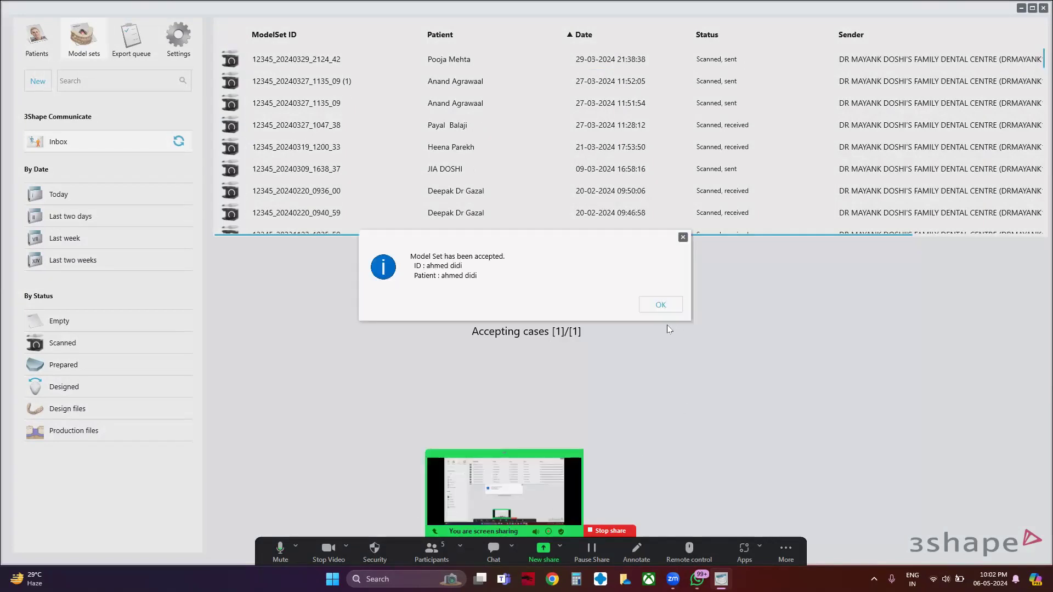
{"action": "left_click", "coordinate": [661, 305]}
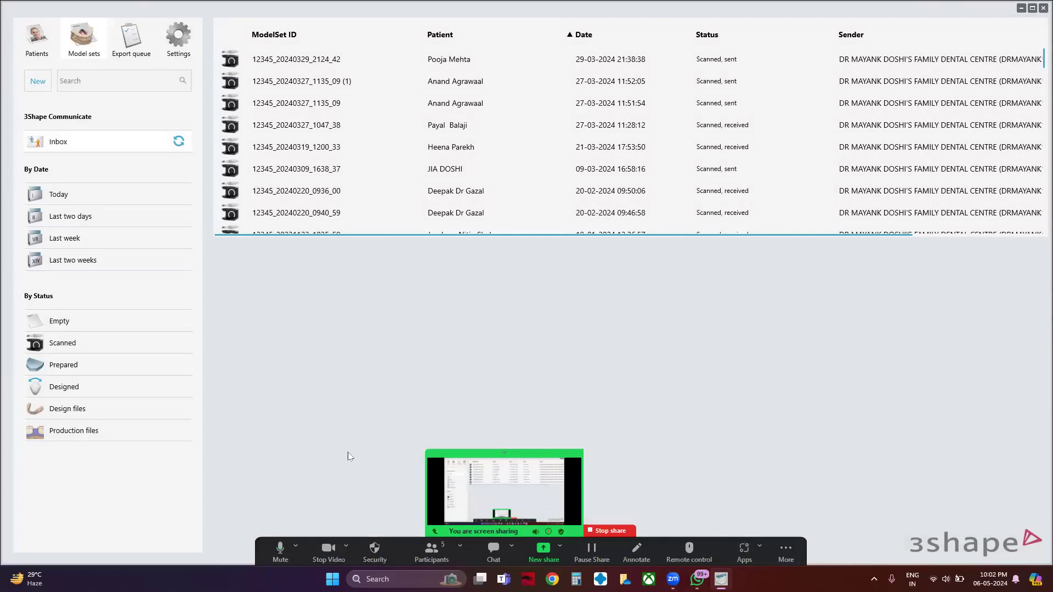
{"action": "left_click", "coordinate": [344, 547]}
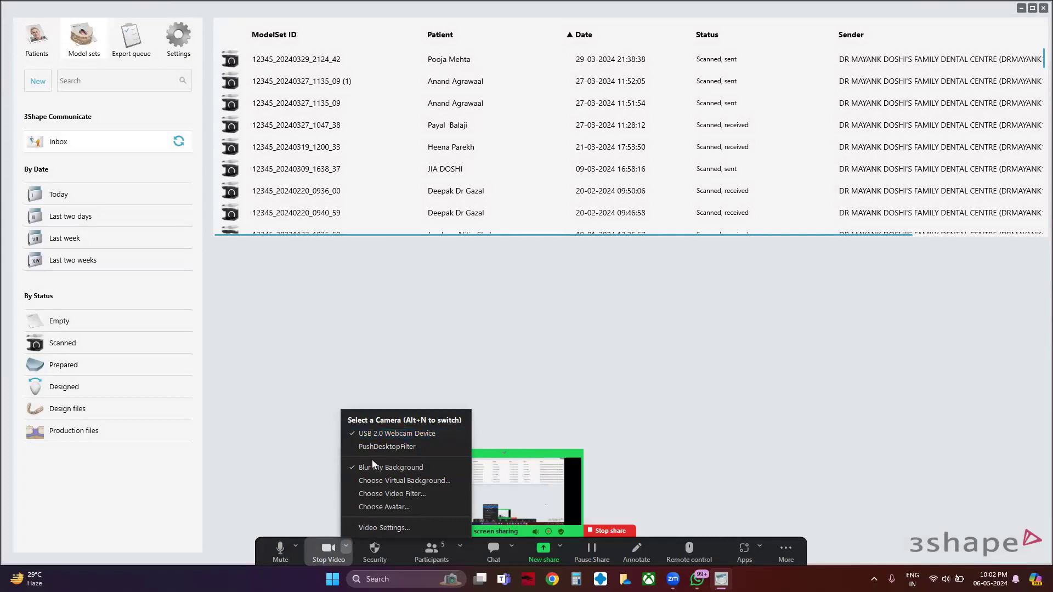
{"action": "left_click", "coordinate": [619, 380]}
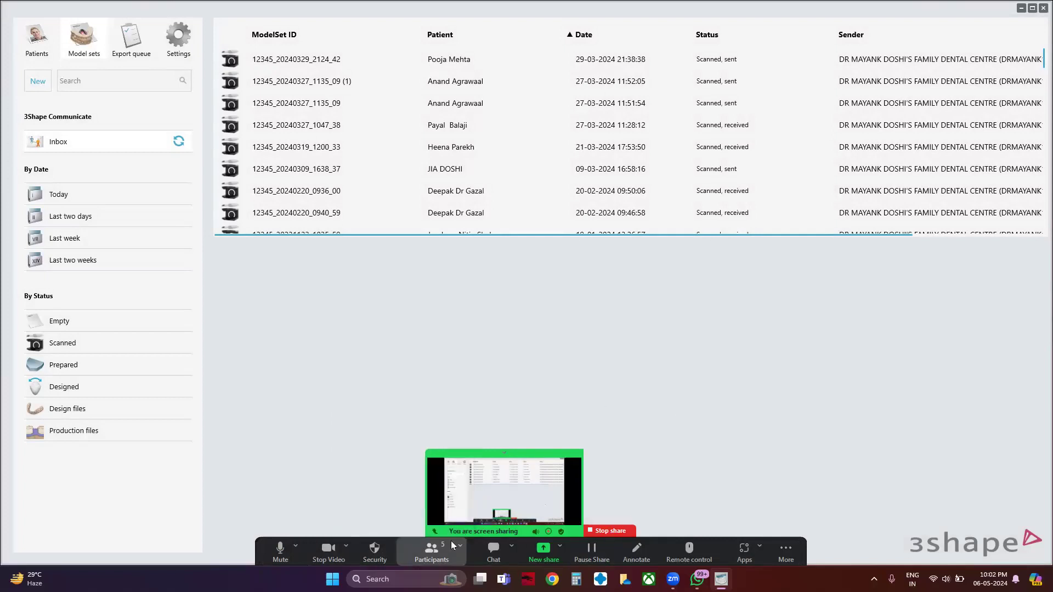
{"action": "left_click", "coordinate": [784, 550]}
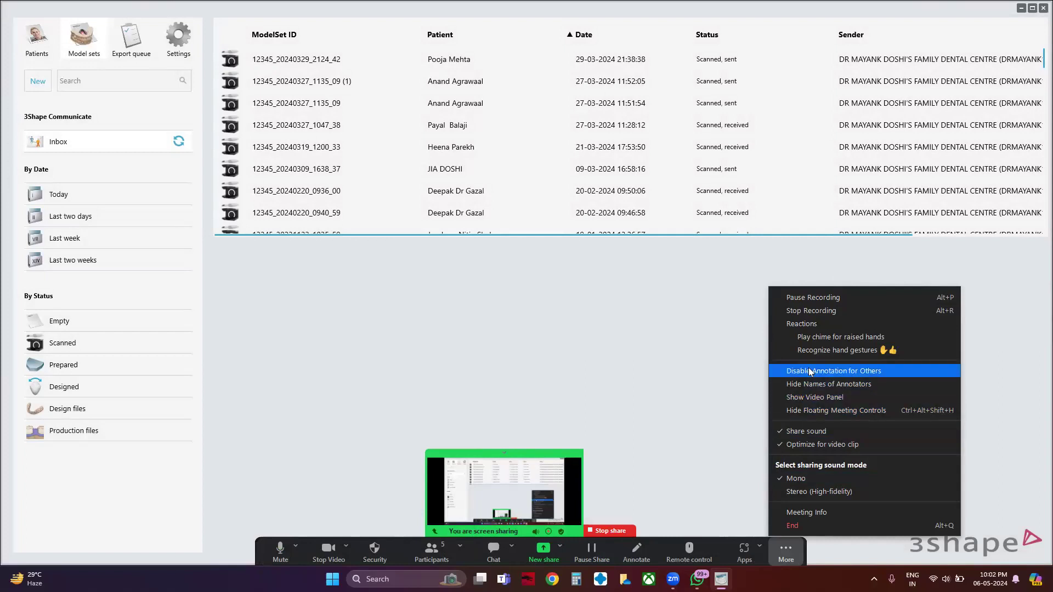
{"action": "left_click", "coordinate": [667, 379]}
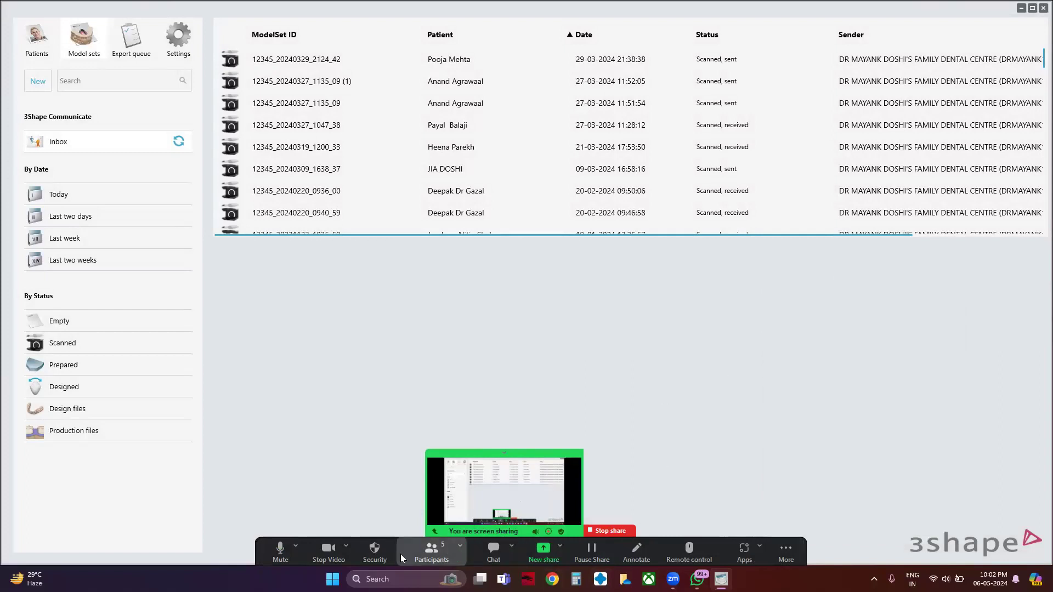
{"action": "left_click", "coordinate": [347, 546]}
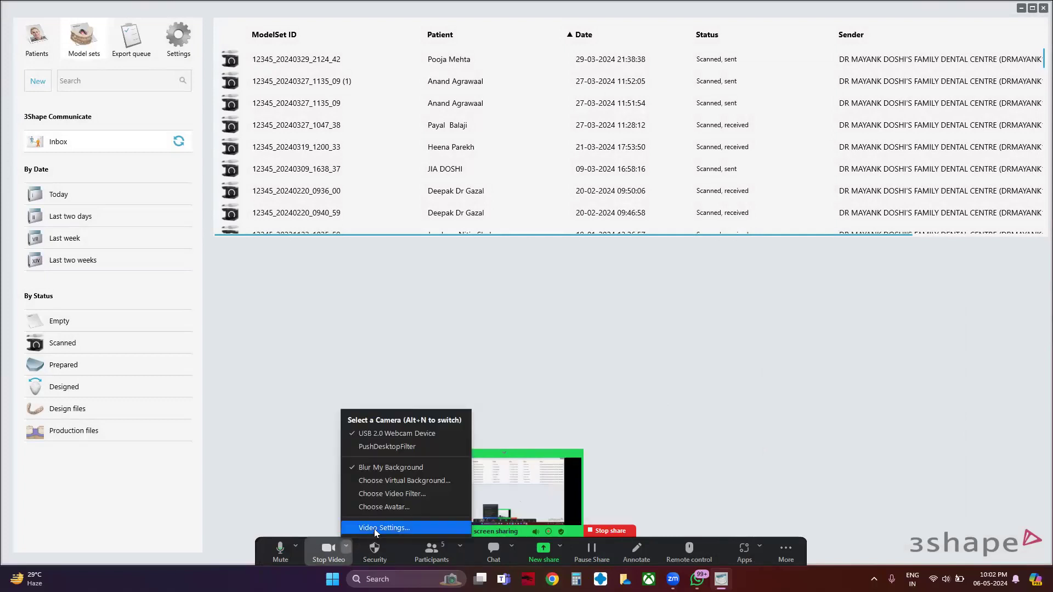
{"action": "left_click", "coordinate": [374, 528]}
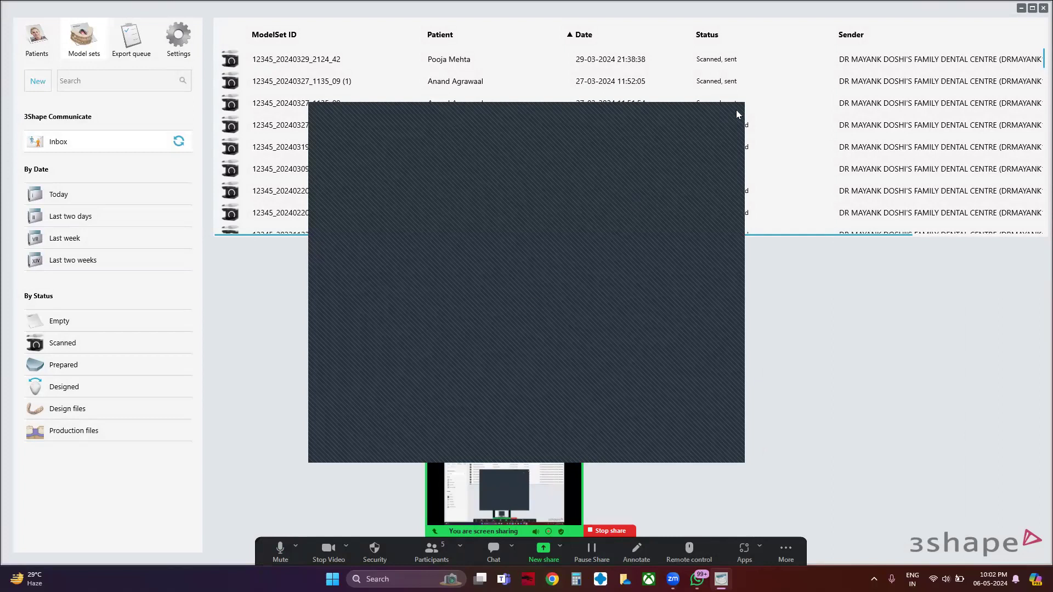
- Open the accepted patient's model set from the patient list and load it in Clear Aligners
{"action": "left_click", "coordinate": [39, 46]}
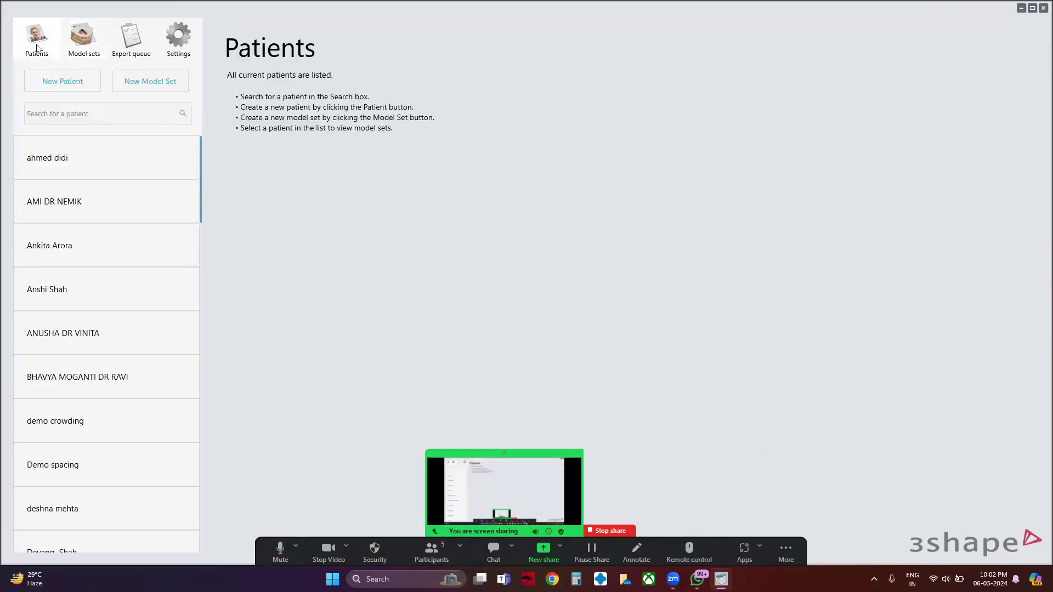
{"action": "left_click", "coordinate": [61, 161]}
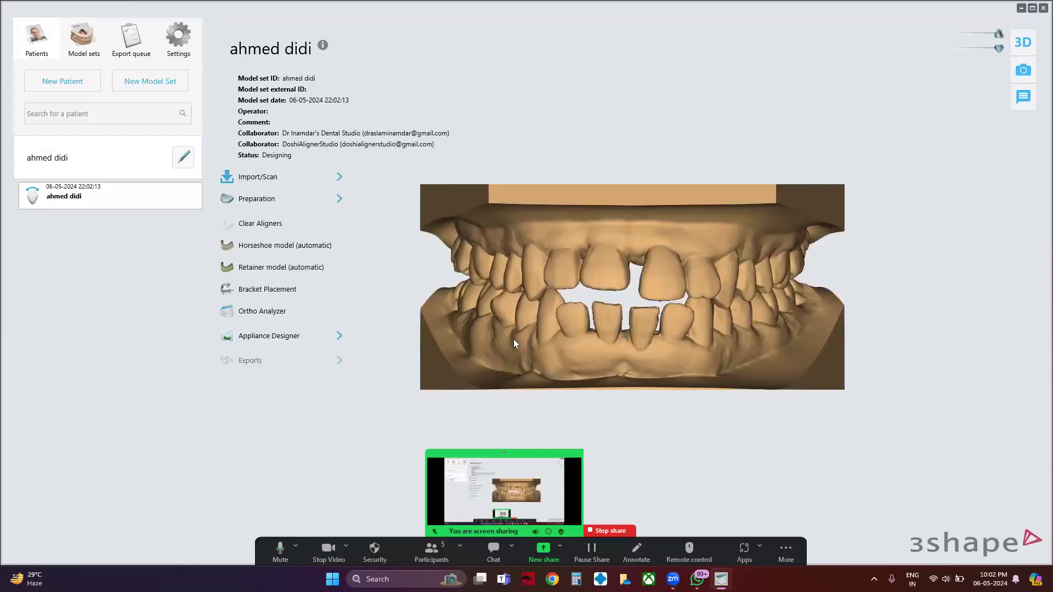
{"action": "mouse_move", "coordinate": [563, 313]}
{"action": "right_mouse_down"}
{"action": "mouse_move", "coordinate": [600, 298]}
{"action": "mouse_move", "coordinate": [521, 342]}
{"action": "mouse_move", "coordinate": [554, 324]}
{"action": "right_mouse_up"}
{"action": "left_click", "coordinate": [261, 224]}
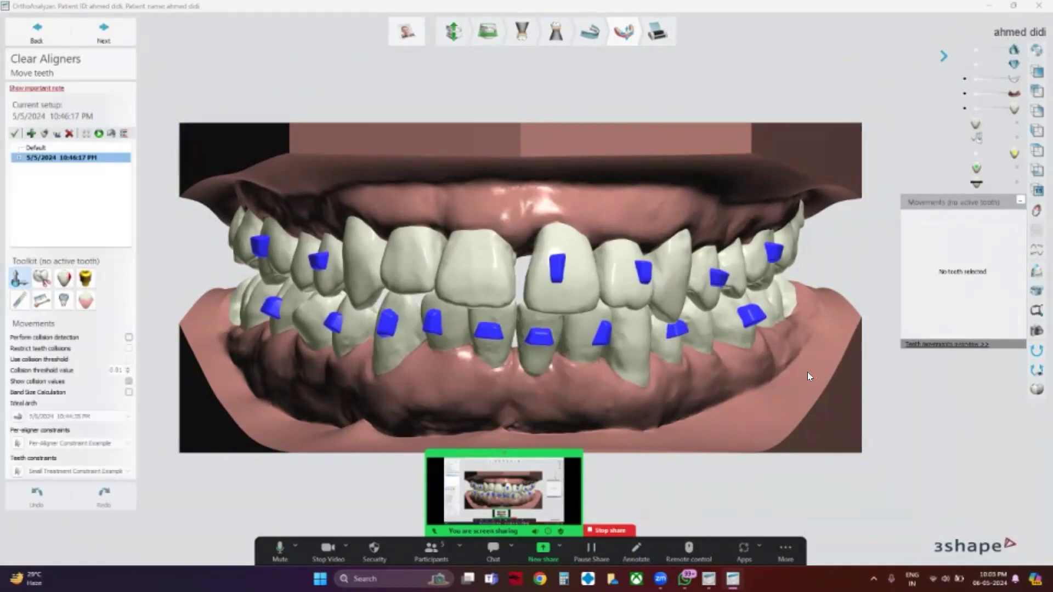
- Examine the 5/5/2024 10:46:17 PM setup with its attachments from the front and both sides
{"action": "right_click_drag", "start_coordinate": [689, 364], "coordinate": [664, 412]}
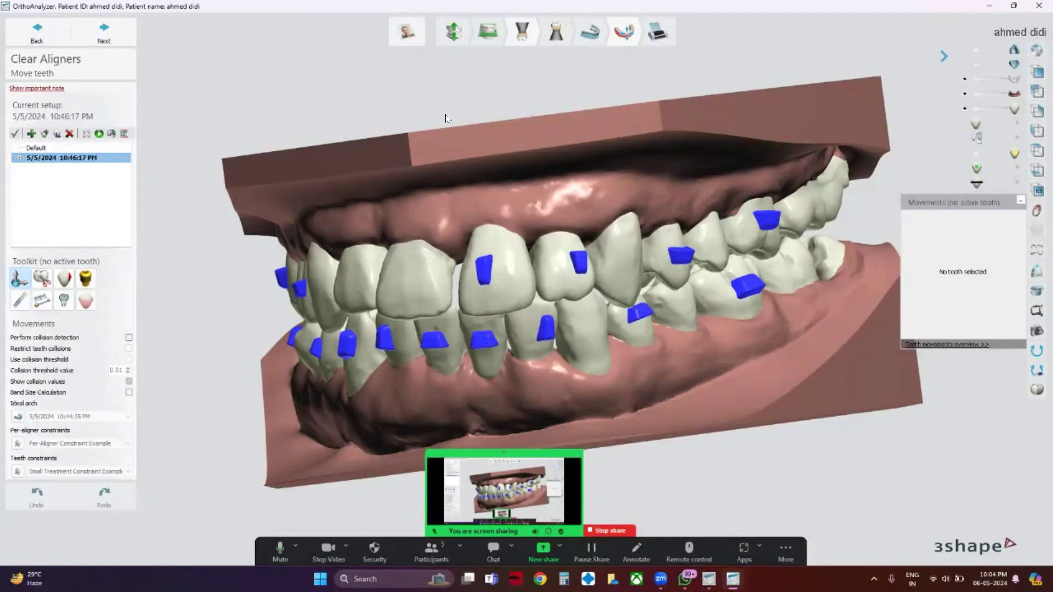
{"action": "mouse_move", "coordinate": [482, 197]}
{"action": "right_mouse_down"}
{"action": "mouse_move", "coordinate": [491, 236]}
{"action": "mouse_move", "coordinate": [503, 212]}
{"action": "mouse_move", "coordinate": [584, 187]}
{"action": "mouse_move", "coordinate": [462, 198]}
{"action": "mouse_move", "coordinate": [497, 192]}
{"action": "right_mouse_up"}
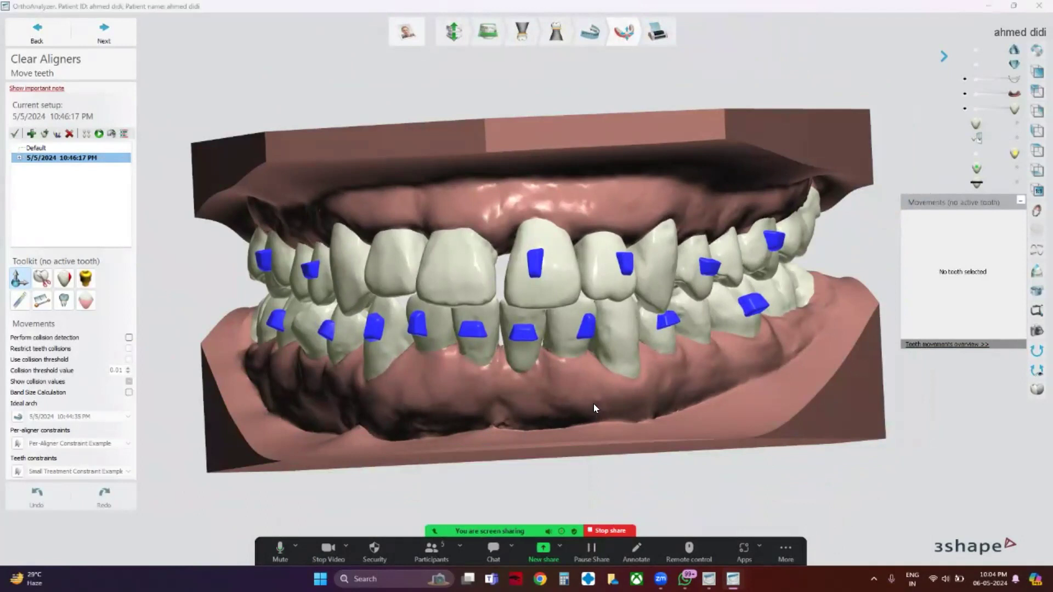
{"action": "right_click_drag", "start_coordinate": [595, 436], "coordinate": [589, 381]}
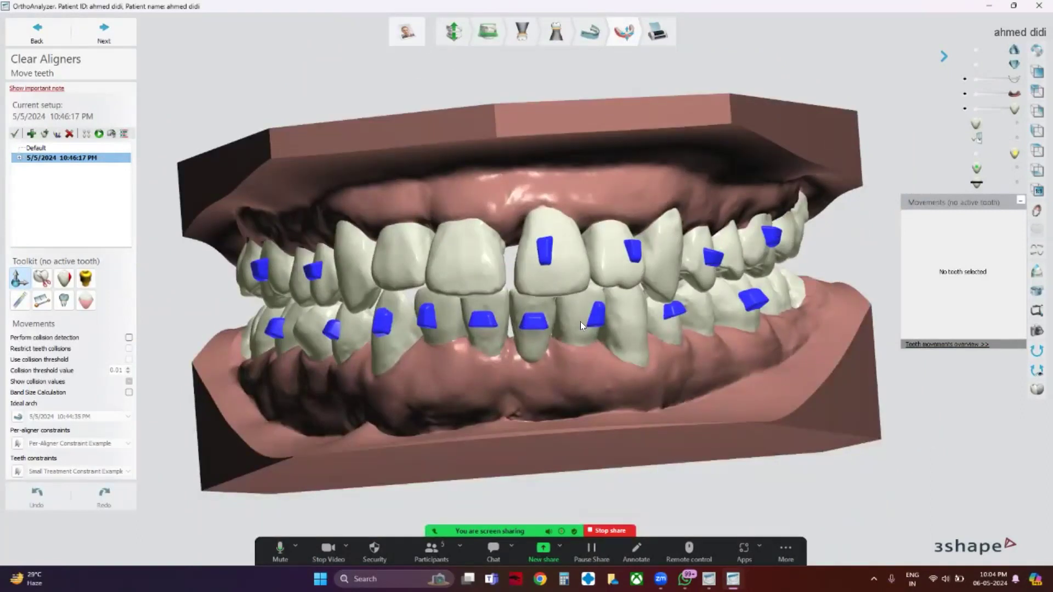
{"action": "right_click_drag", "start_coordinate": [493, 348], "coordinate": [544, 356]}
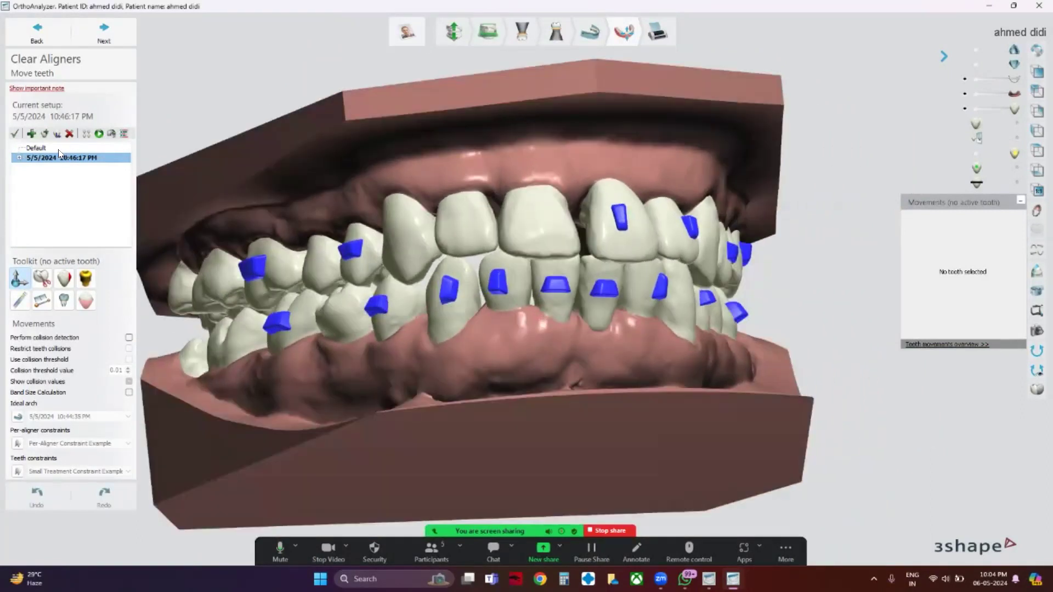
- Display the Default setup and examine the patient's left-side molar bite, selecting lower tooth 36
{"action": "left_click", "coordinate": [37, 148]}
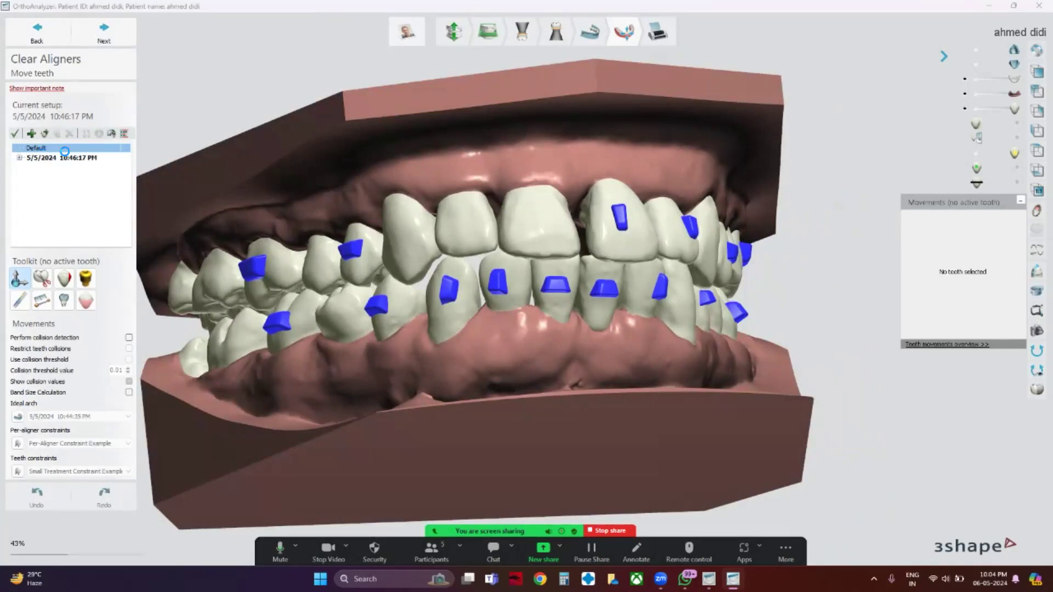
{"action": "right_click_drag", "start_coordinate": [647, 300], "coordinate": [547, 329]}
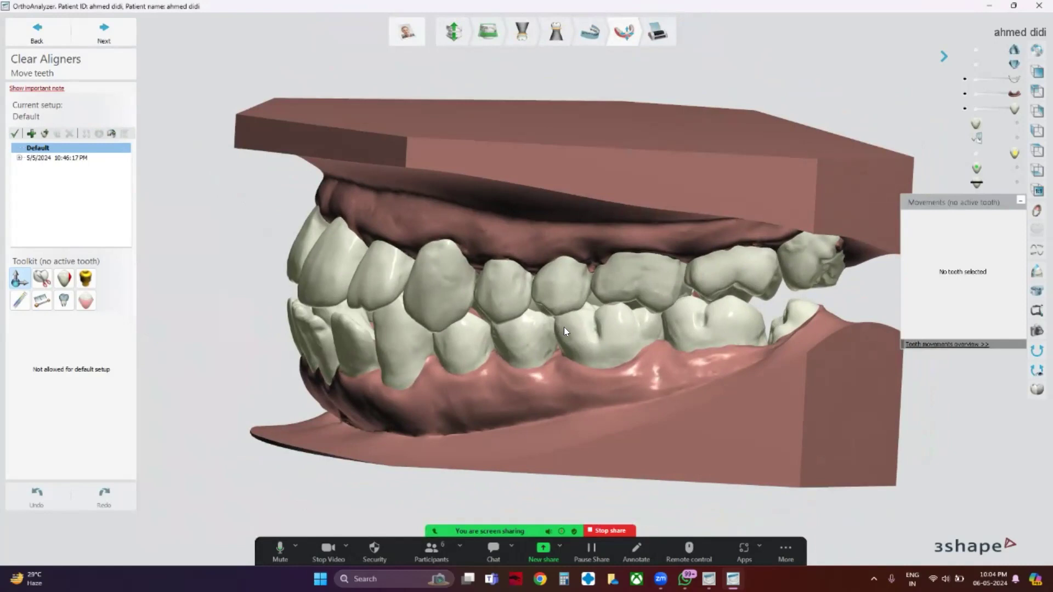
{"action": "left_click", "coordinate": [591, 329]}
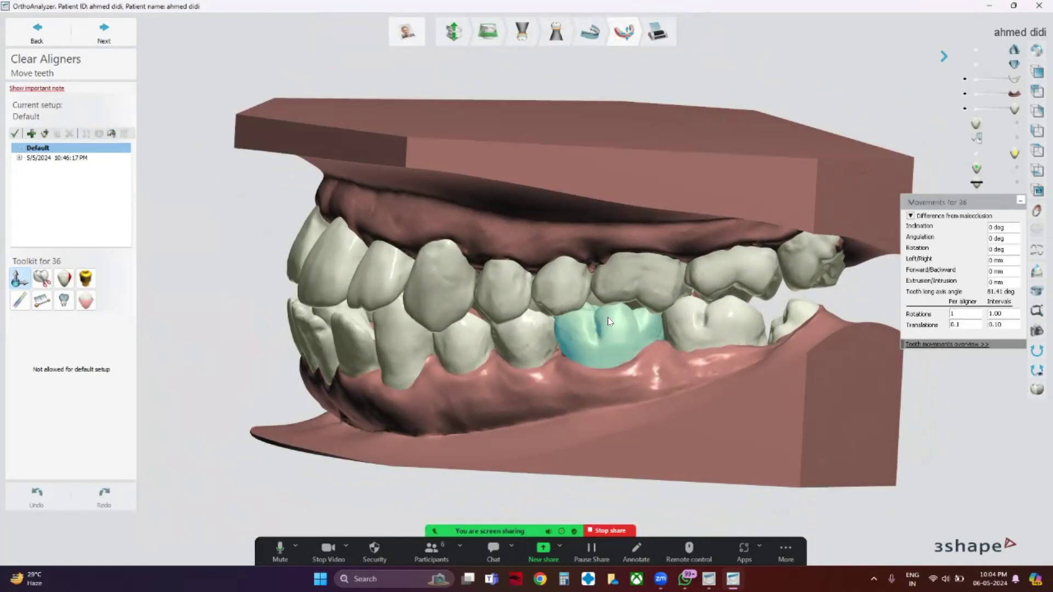
{"action": "right_click_drag", "start_coordinate": [573, 344], "coordinate": [462, 340]}
{"action": "right_click_drag", "start_coordinate": [488, 377], "coordinate": [517, 252]}
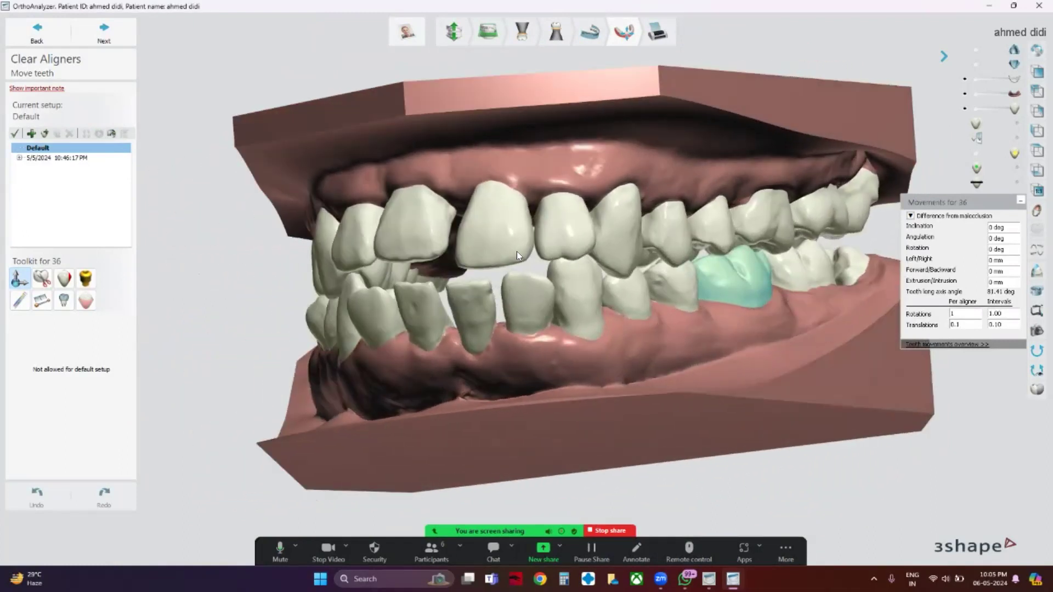
- Inspect the original front-tooth spacing and bite from the front, below and both sides, selecting upper tooth 26 along the way
{"action": "right_click_drag", "start_coordinate": [517, 251], "coordinate": [620, 229]}
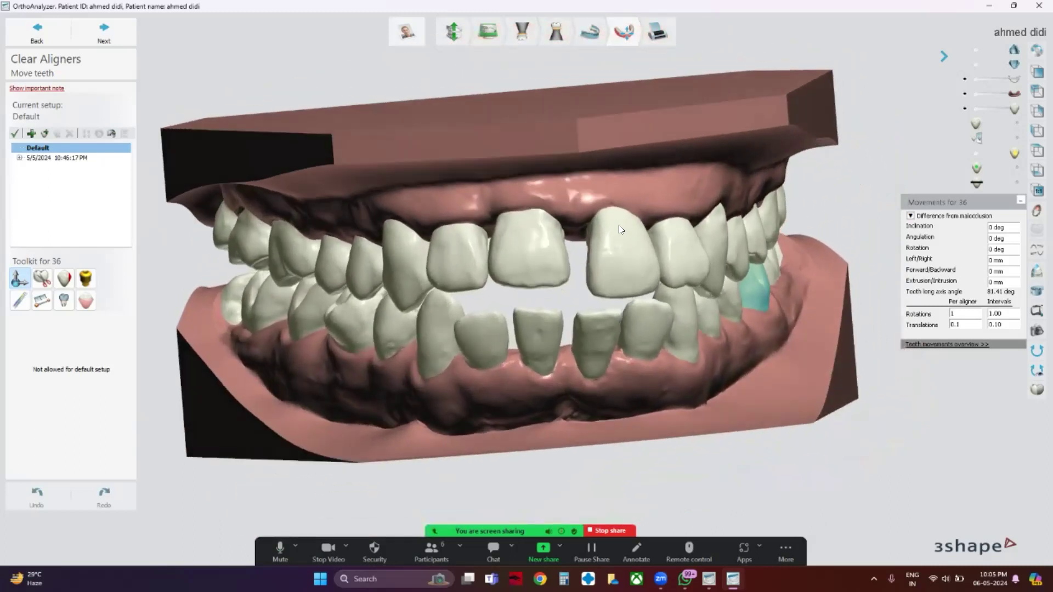
{"action": "right_click_drag", "start_coordinate": [626, 322], "coordinate": [616, 321]}
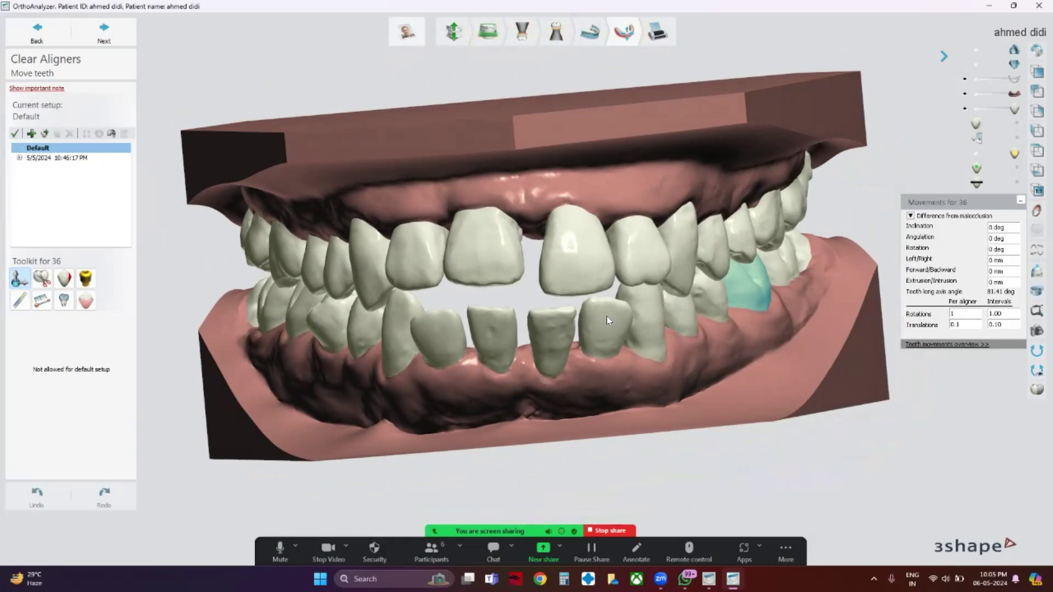
{"action": "mouse_move", "coordinate": [595, 326]}
{"action": "right_mouse_down"}
{"action": "mouse_move", "coordinate": [609, 269]}
{"action": "mouse_move", "coordinate": [577, 356]}
{"action": "mouse_move", "coordinate": [590, 261]}
{"action": "right_mouse_up"}
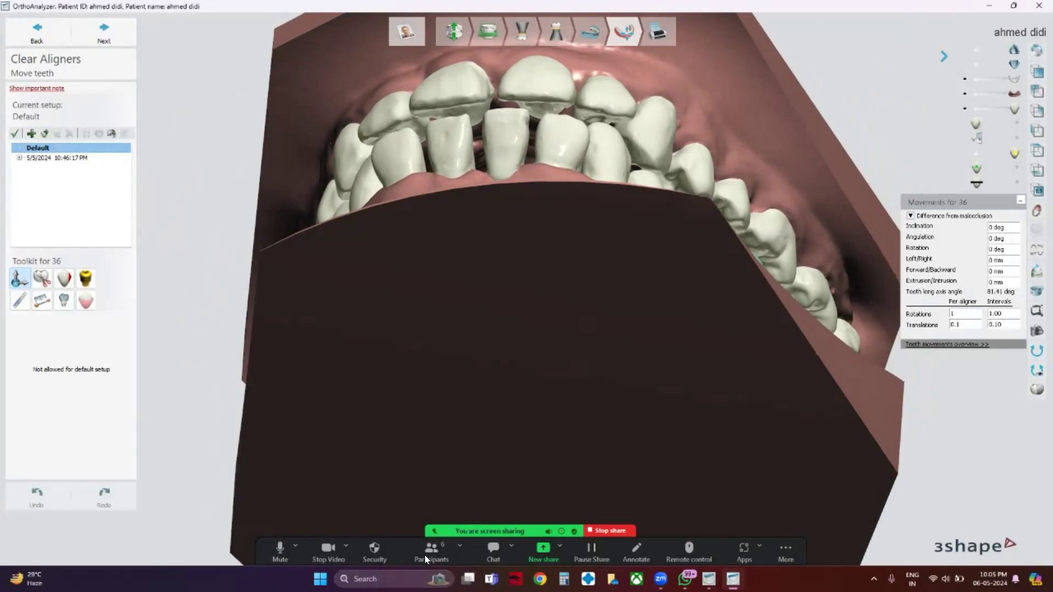
{"action": "left_click", "coordinate": [751, 224]}
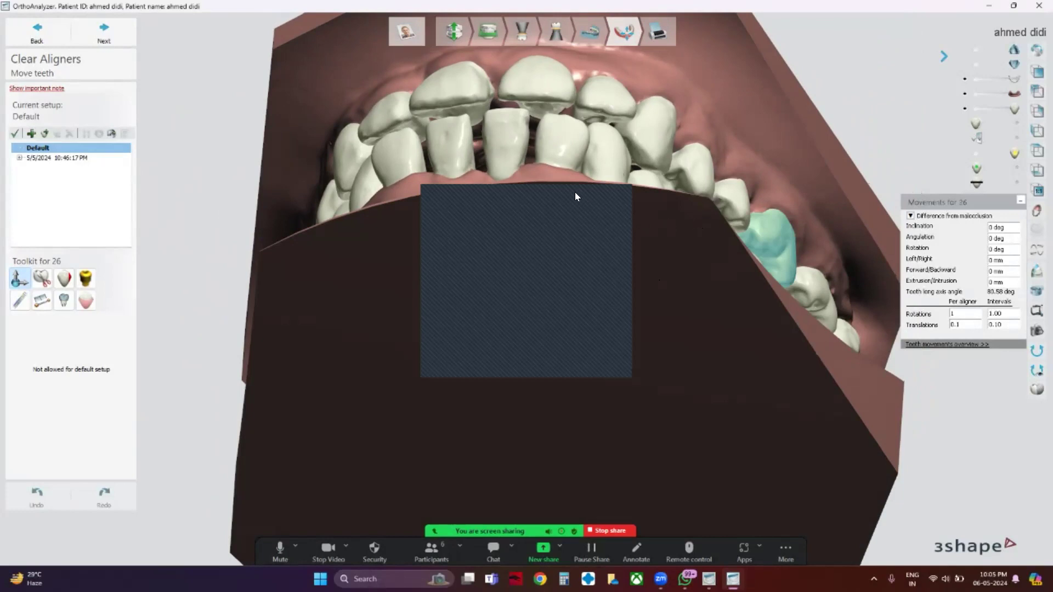
{"action": "right_click_drag", "start_coordinate": [629, 176], "coordinate": [667, 209]}
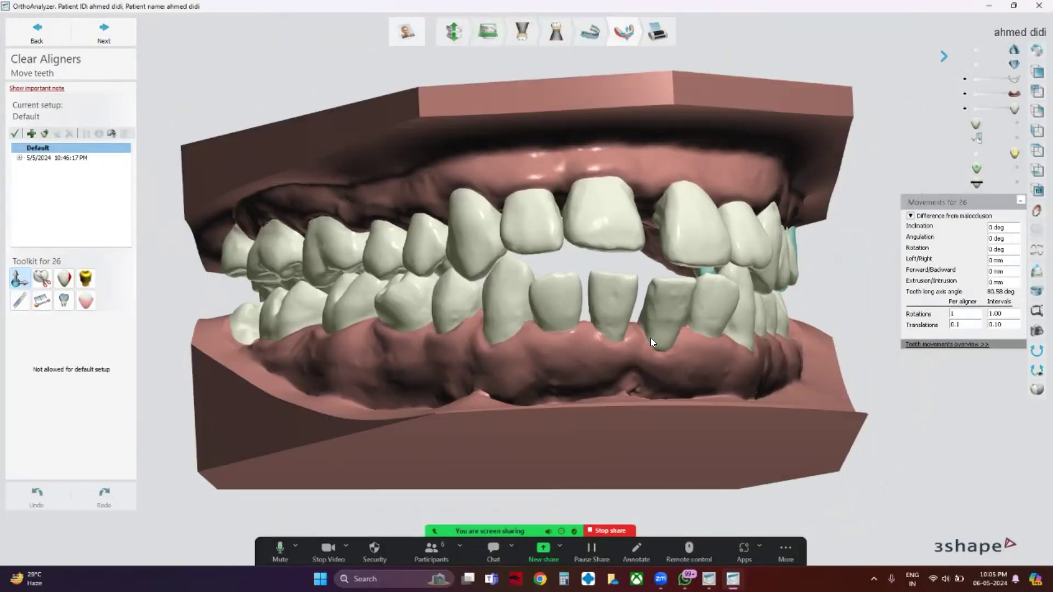
{"action": "right_click_drag", "start_coordinate": [677, 320], "coordinate": [639, 314]}
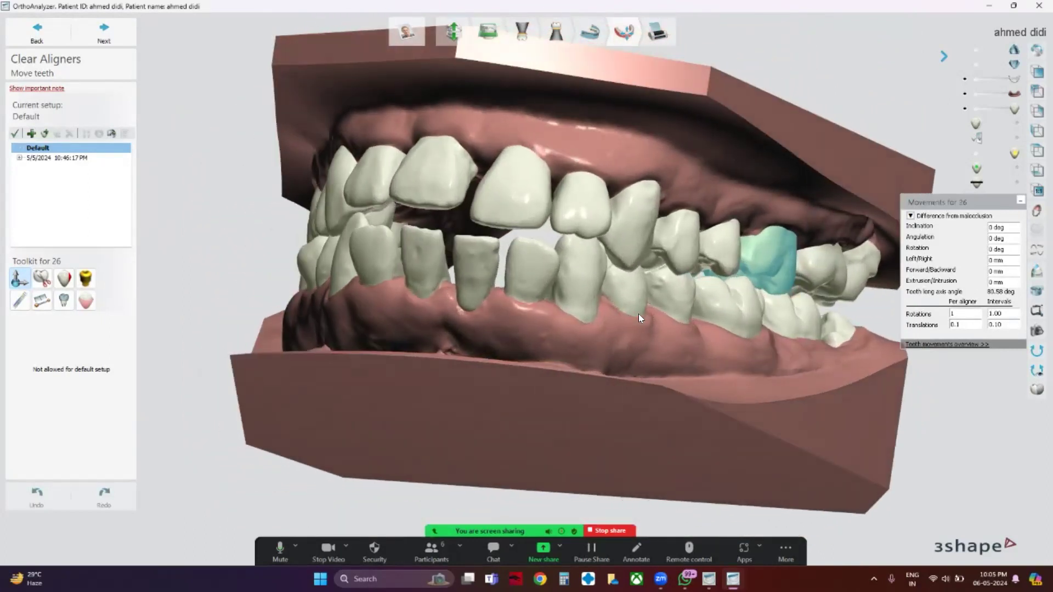
{"action": "right_click_drag", "start_coordinate": [531, 310], "coordinate": [505, 191]}
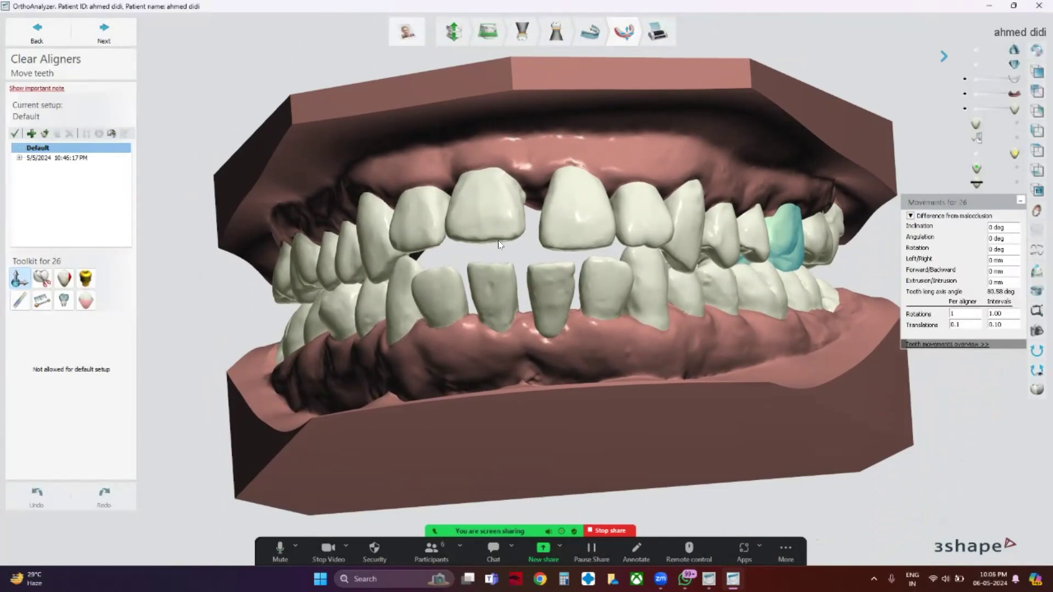
{"action": "right_click_drag", "start_coordinate": [505, 227], "coordinate": [606, 216]}
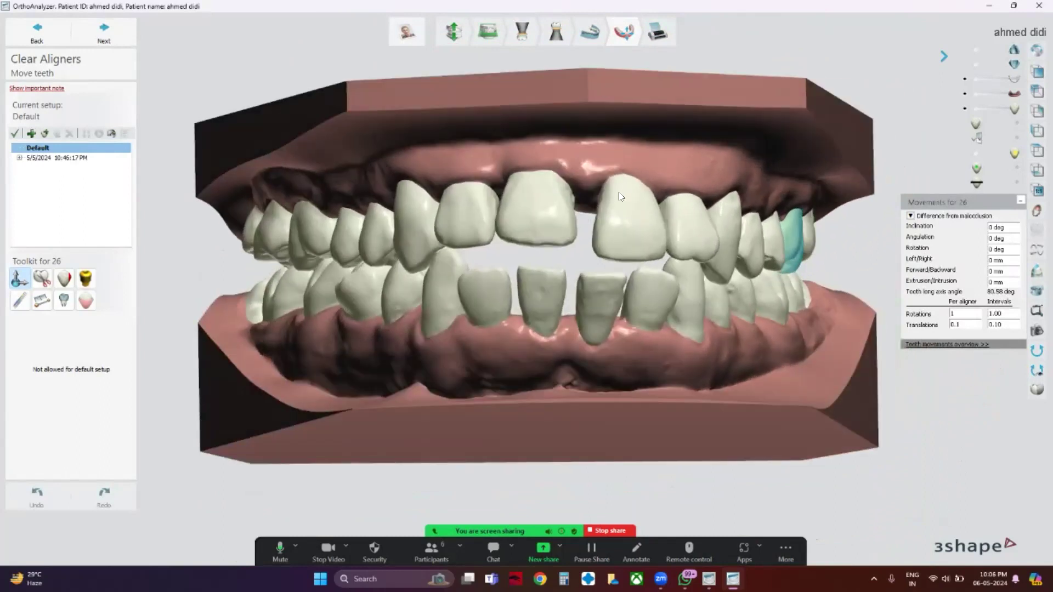
{"action": "right_click_drag", "start_coordinate": [623, 201], "coordinate": [617, 197]}
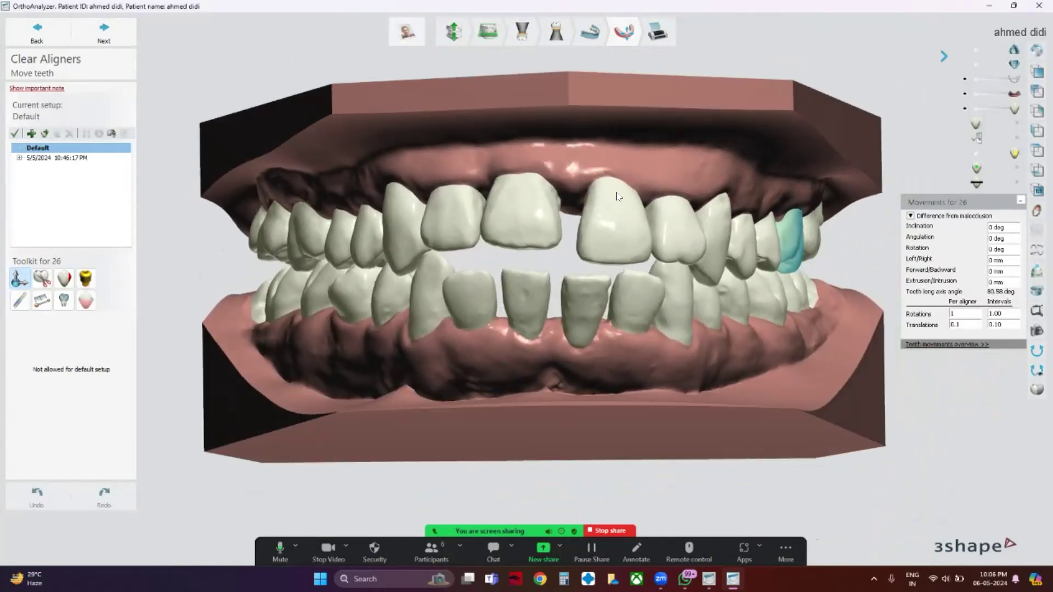
- Return to the 5/5/2024 10:46:17 PM setup and examine the moved front teeth and attachments from the front
{"action": "left_click", "coordinate": [57, 159]}
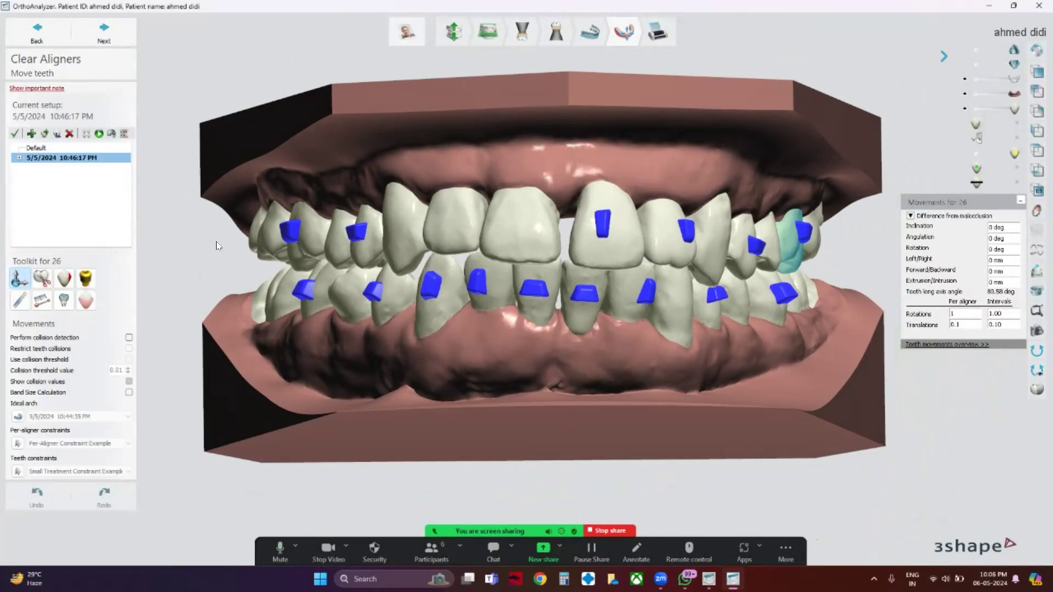
{"action": "right_click_drag", "start_coordinate": [592, 187], "coordinate": [583, 158]}
{"action": "right_click_drag", "start_coordinate": [383, 143], "coordinate": [386, 166]}
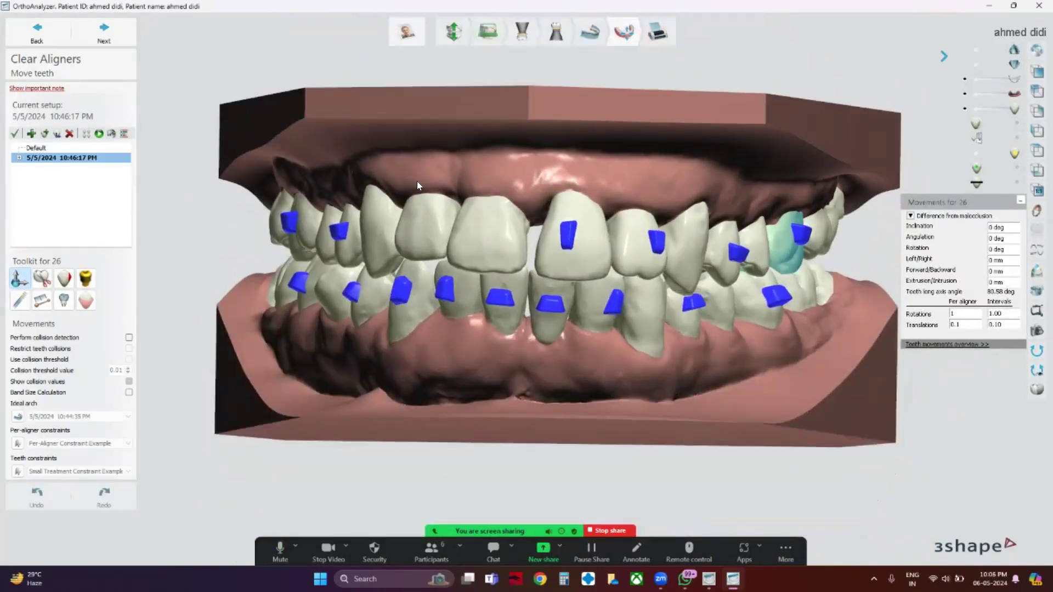
{"action": "right_click_drag", "start_coordinate": [564, 280], "coordinate": [566, 271]}
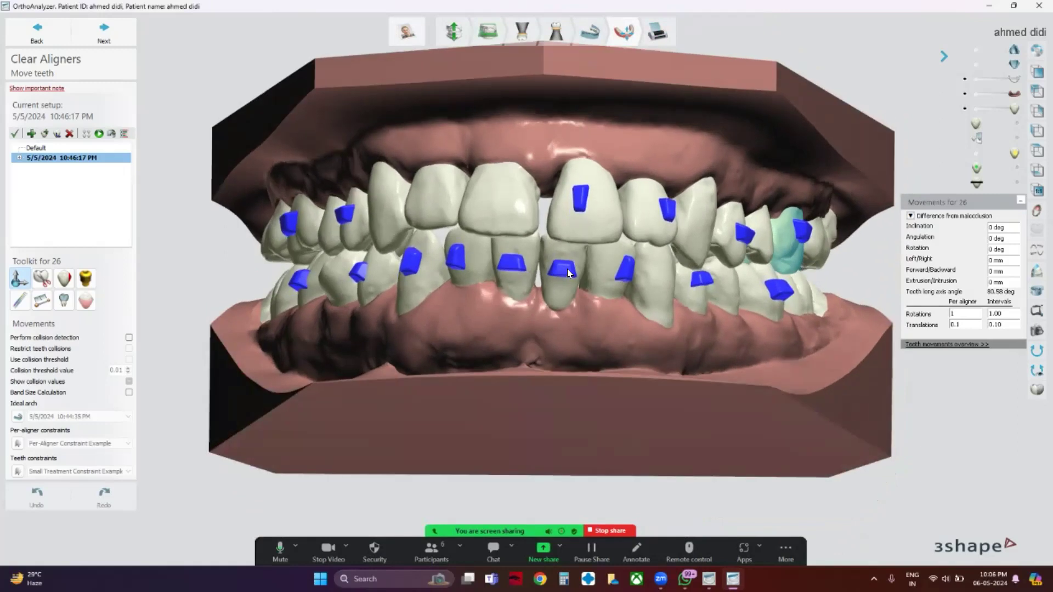
- Examine the lower arch on its own, and with both jaws shown inspect the front bite from below and from the front
{"action": "left_click", "coordinate": [977, 50]}
{"action": "right_click_drag", "start_coordinate": [917, 101], "coordinate": [950, 36]}
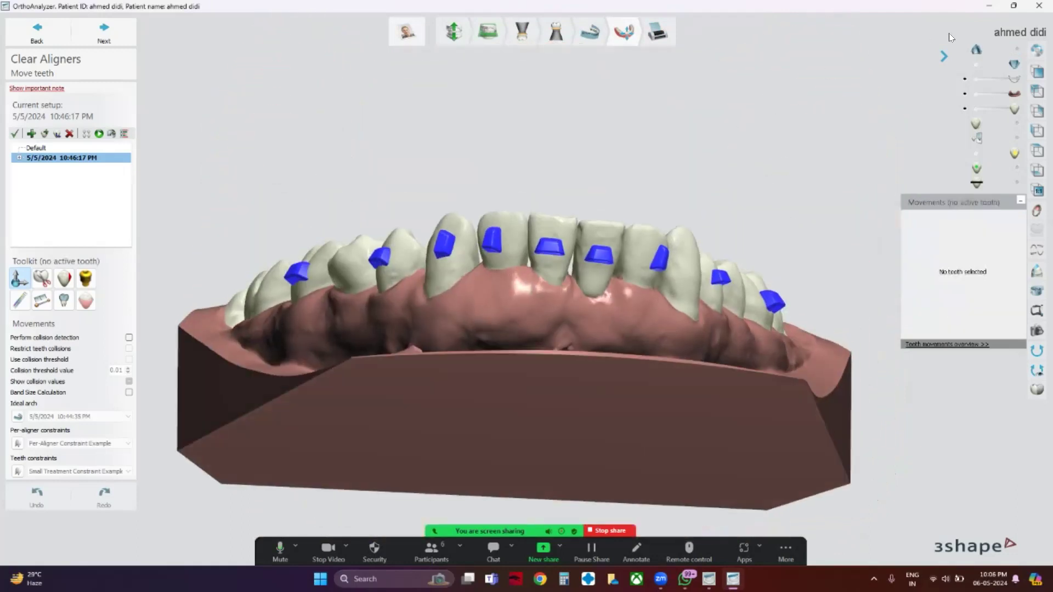
{"action": "left_click", "coordinate": [1015, 49]}
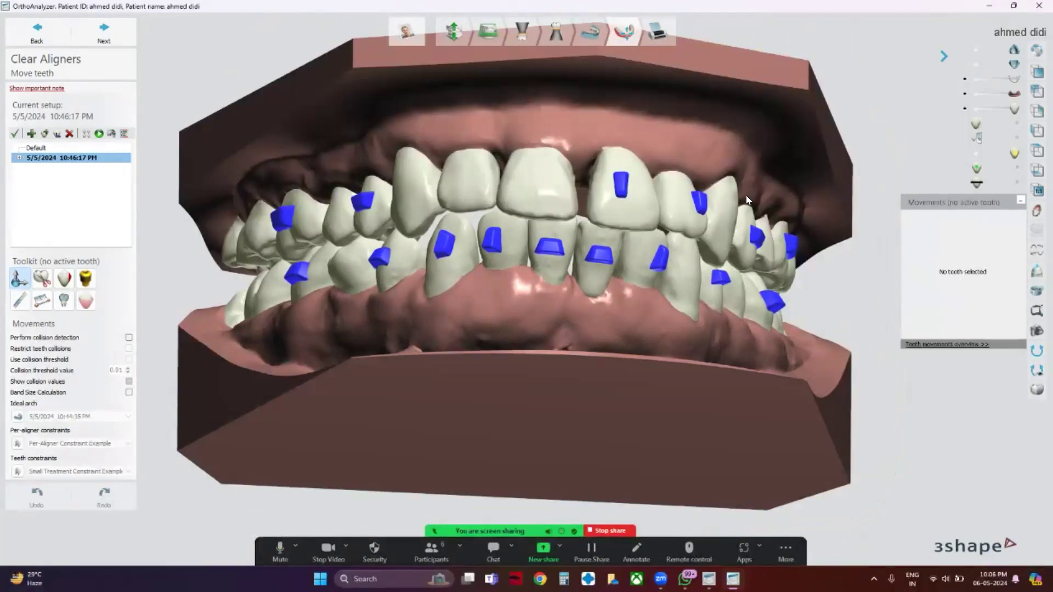
{"action": "right_click_drag", "start_coordinate": [747, 184], "coordinate": [748, 177]}
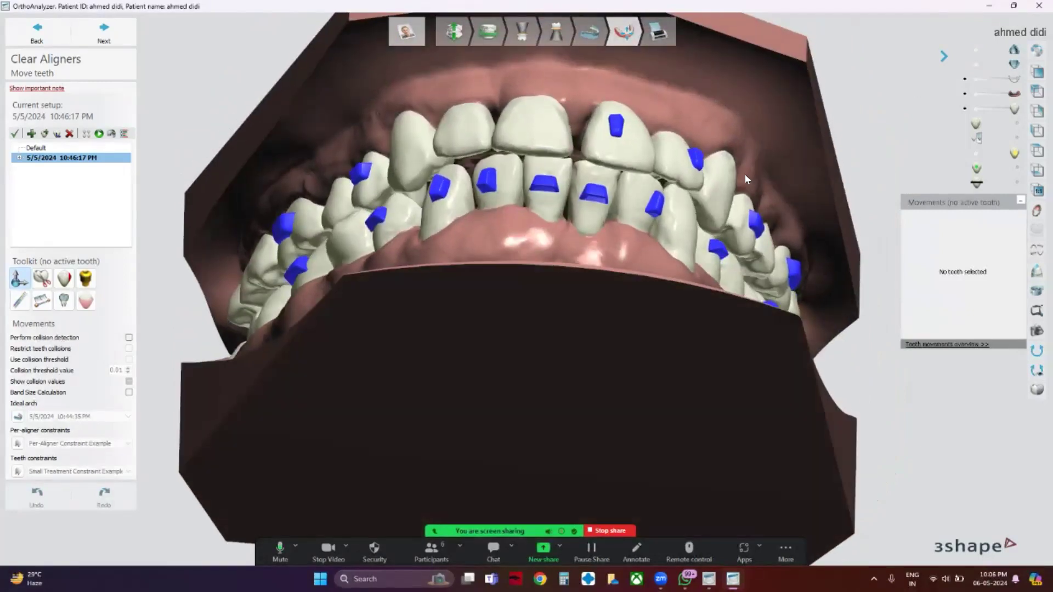
{"action": "right_click_drag", "start_coordinate": [716, 132], "coordinate": [698, 145]}
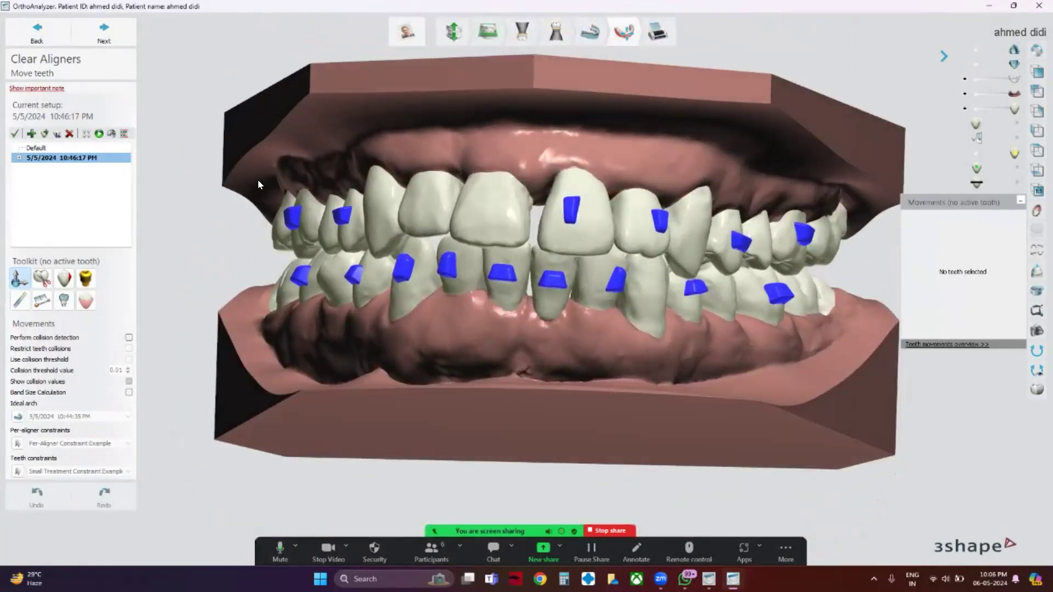
- Check the subsetup division settings and the Setup and Staging timeline of the 5/5/2024 10:46:17 PM setup without changing anything
{"action": "left_click", "coordinate": [86, 133]}
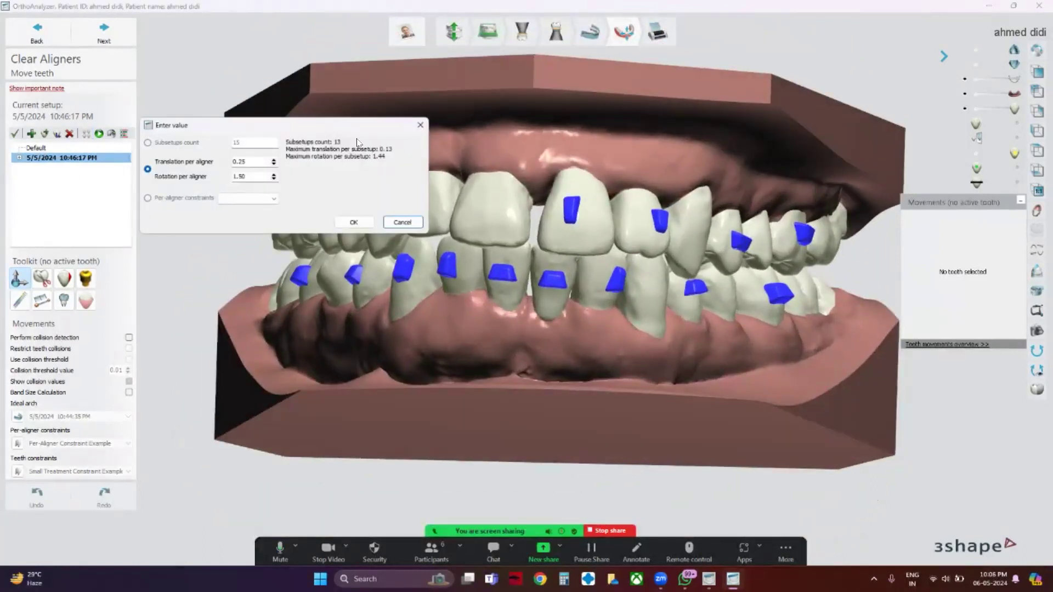
{"action": "left_click", "coordinate": [420, 125]}
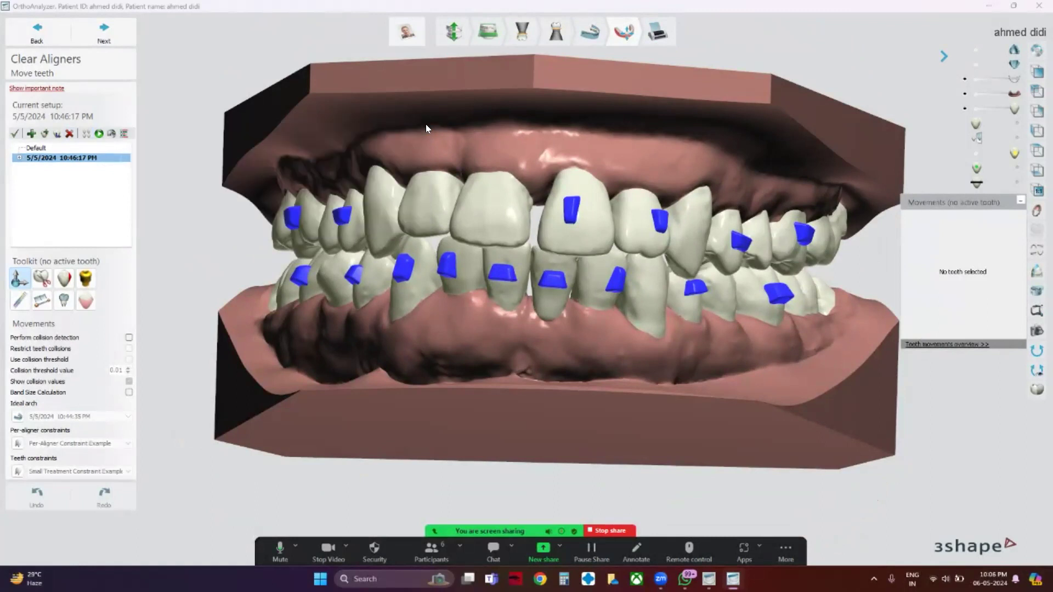
{"action": "left_click", "coordinate": [124, 134]}
{"action": "left_click_drag", "start_coordinate": [405, 251], "coordinate": [391, 88]}
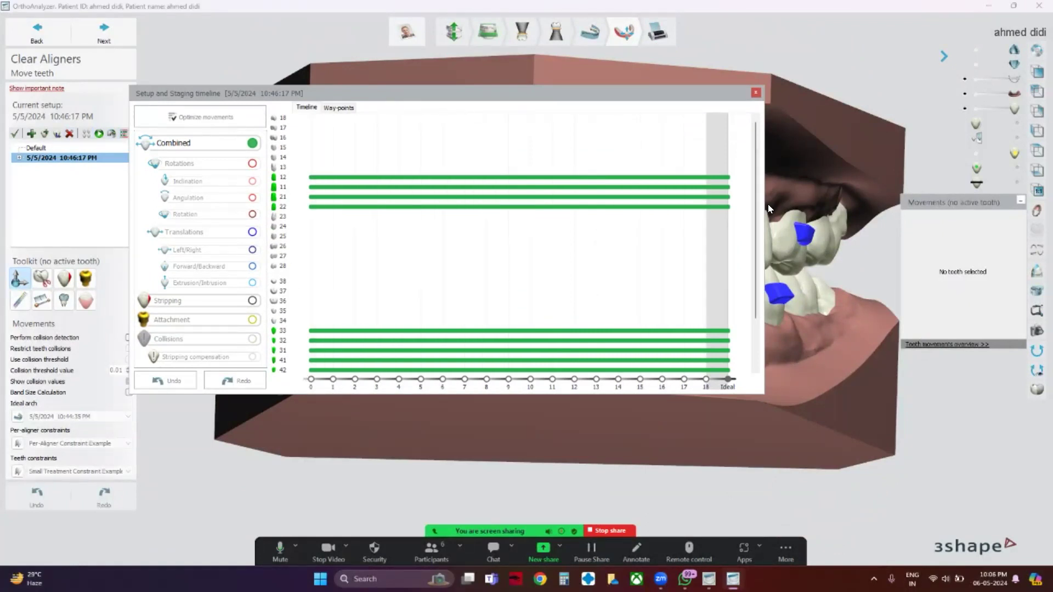
{"action": "scroll", "coordinate": [754, 221], "scroll_direction": "down", "scroll_amount": 3}
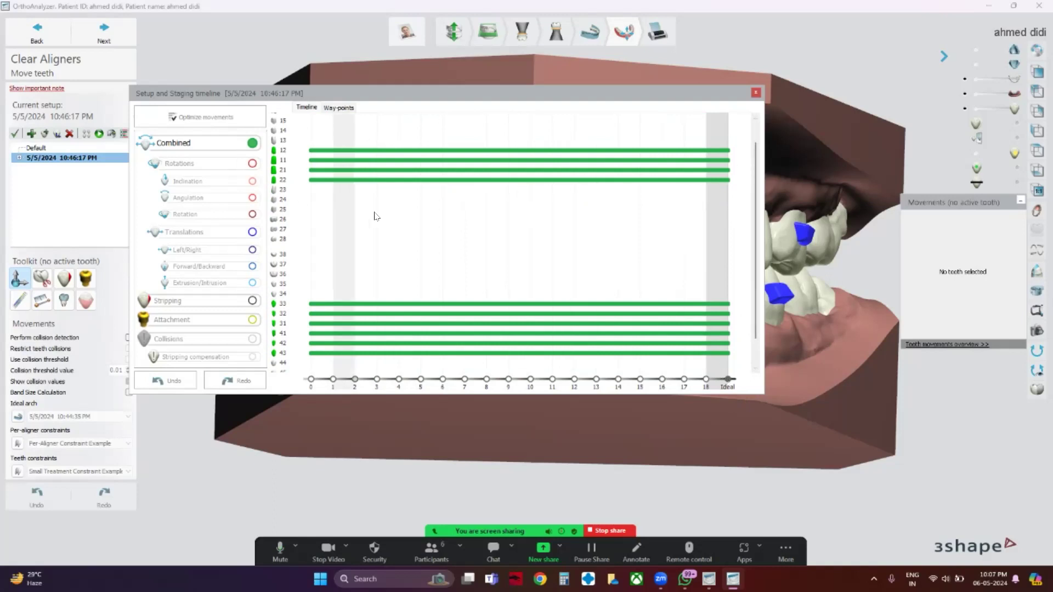
{"action": "left_click", "coordinate": [755, 93]}
- Display only the upper arch from the occlusal side with the original tooth positions overlaid, and view the front teeth closely
{"action": "left_click", "coordinate": [978, 64]}
{"action": "right_click_drag", "start_coordinate": [613, 387], "coordinate": [567, 297]}
{"action": "scroll", "coordinate": [575, 369], "scroll_direction": "down", "scroll_amount": 3}
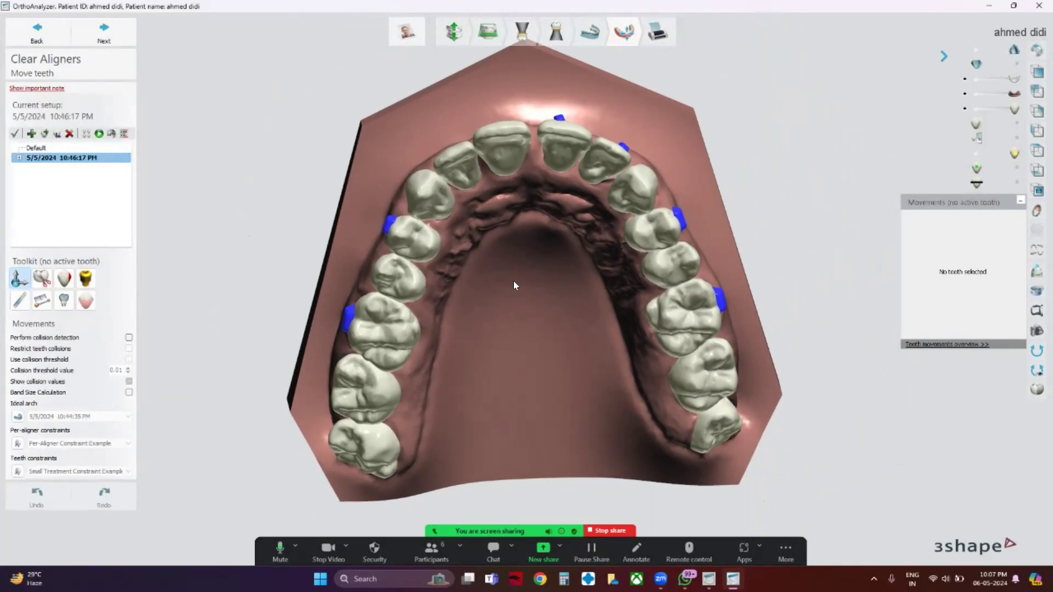
{"action": "right_click_drag", "start_coordinate": [567, 259], "coordinate": [561, 258]}
{"action": "left_click", "coordinate": [1015, 125]}
{"action": "scroll", "coordinate": [532, 204], "scroll_direction": "up", "scroll_amount": 3}
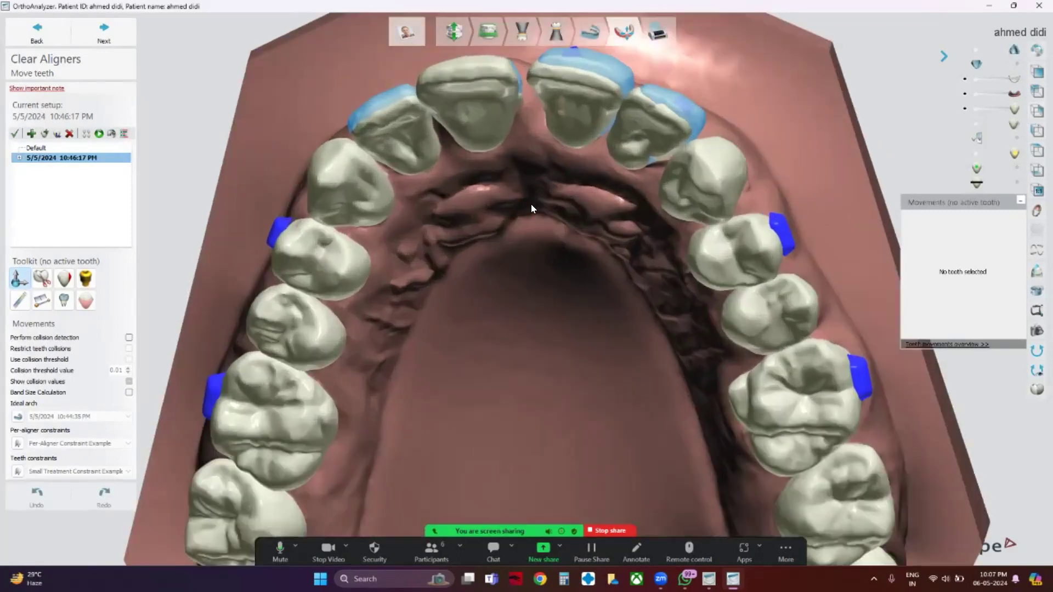
- Inspect the planned movements from malocclusion for upper teeth 22, 21 and 12
{"action": "left_click", "coordinate": [652, 119]}
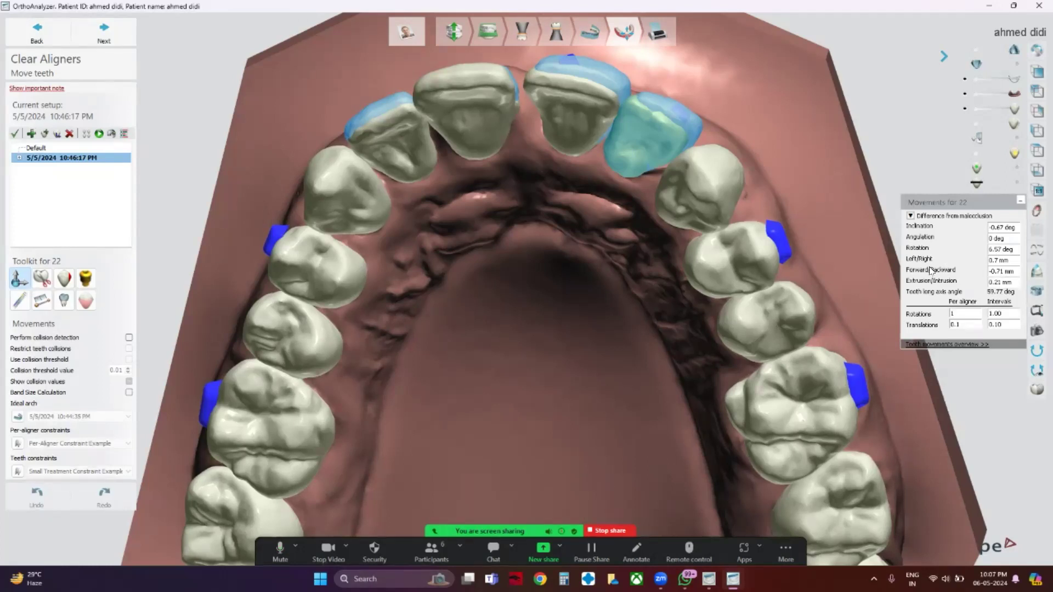
{"action": "left_click", "coordinate": [585, 89]}
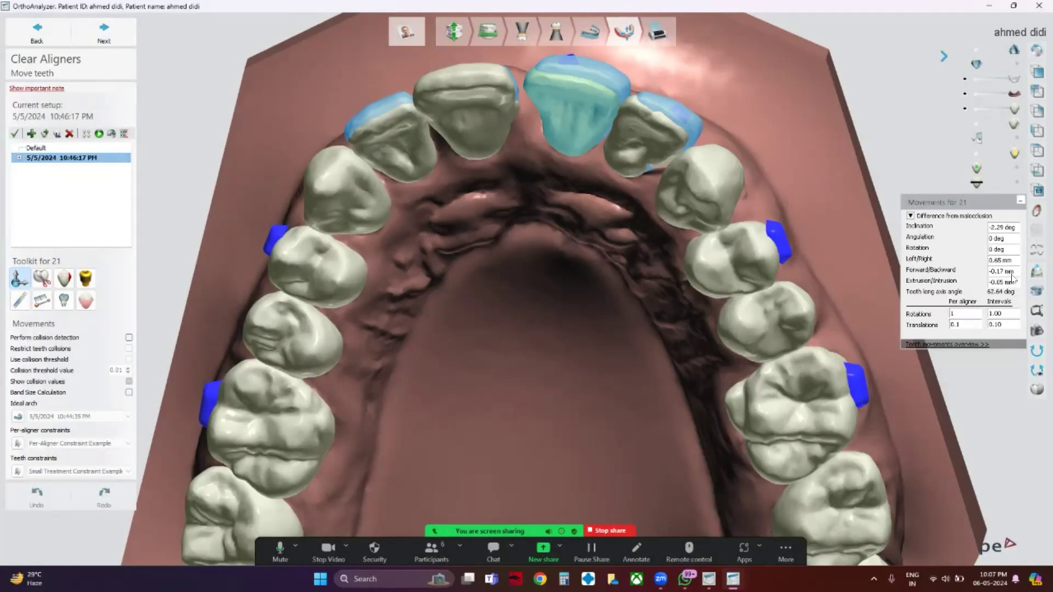
{"action": "left_click", "coordinate": [396, 122]}
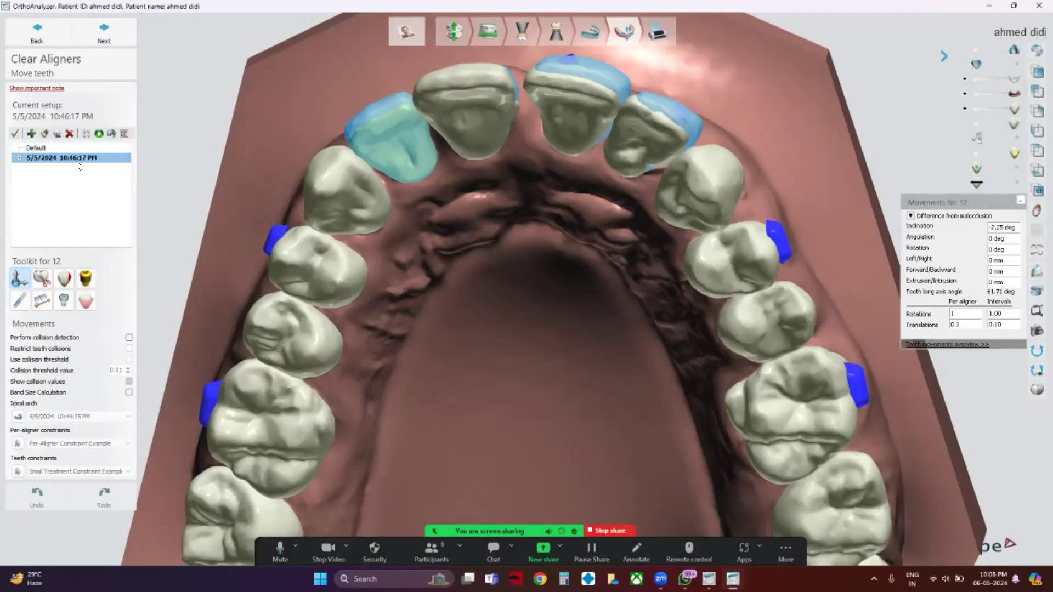
- Inspect the stage 1 way-point movements of teeth 12, 11, 21 and 22 in the Setup and Staging timeline
{"action": "left_click", "coordinate": [124, 134]}
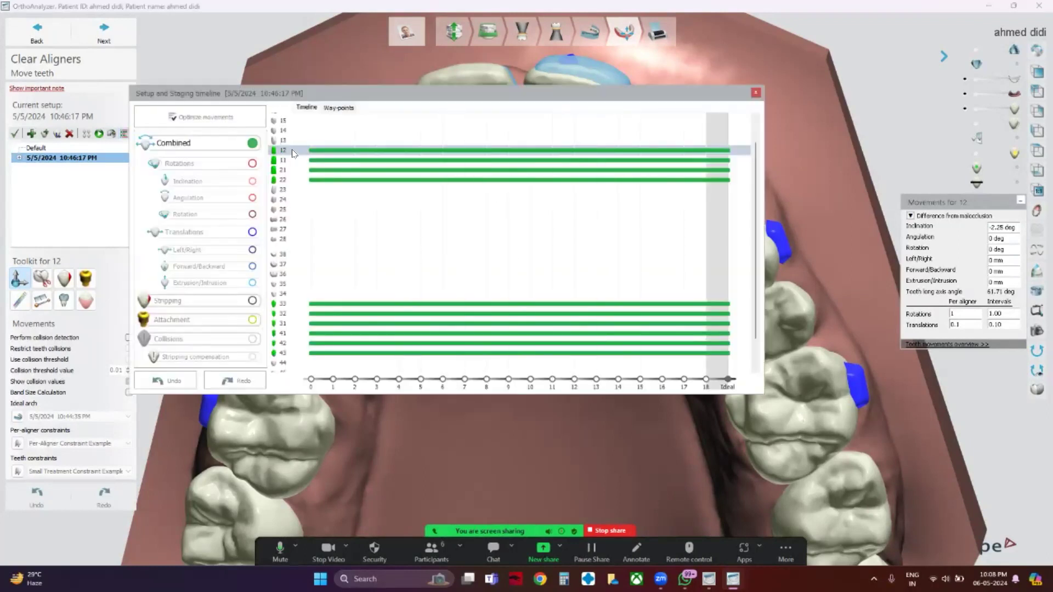
{"action": "left_click", "coordinate": [340, 108]}
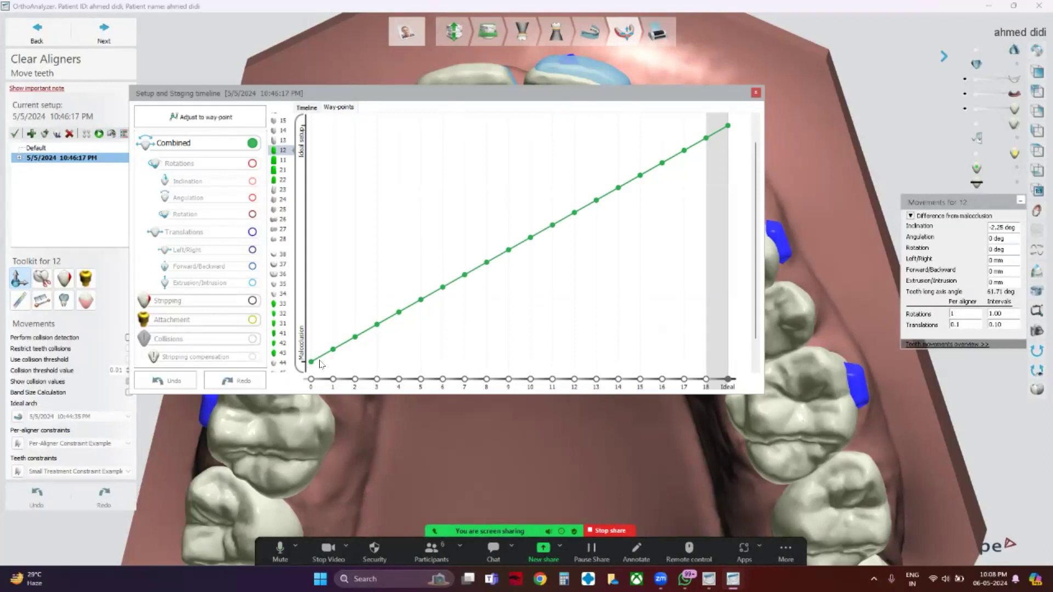
{"action": "mouse_move", "coordinate": [333, 350]}
{"action": "left_click", "coordinate": [282, 161]}
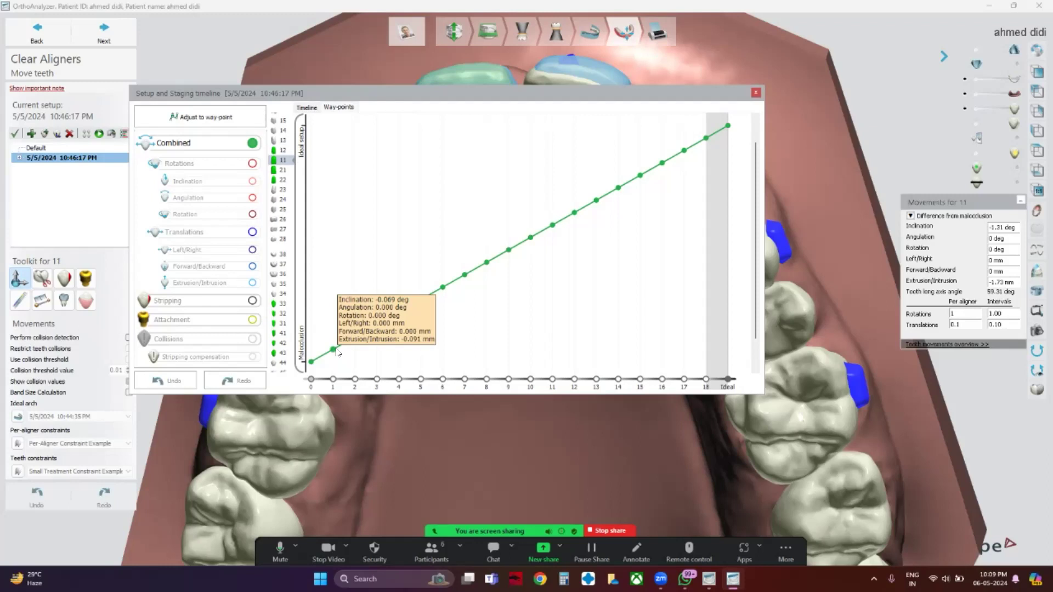
{"action": "left_click", "coordinate": [282, 170]}
{"action": "mouse_move", "coordinate": [334, 354]}
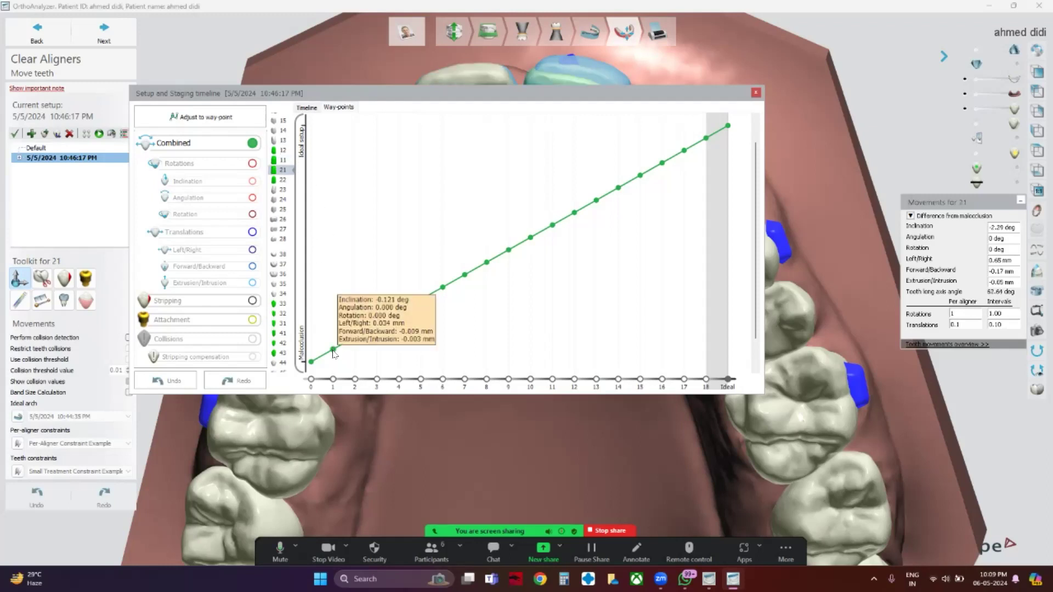
{"action": "left_click", "coordinate": [283, 179]}
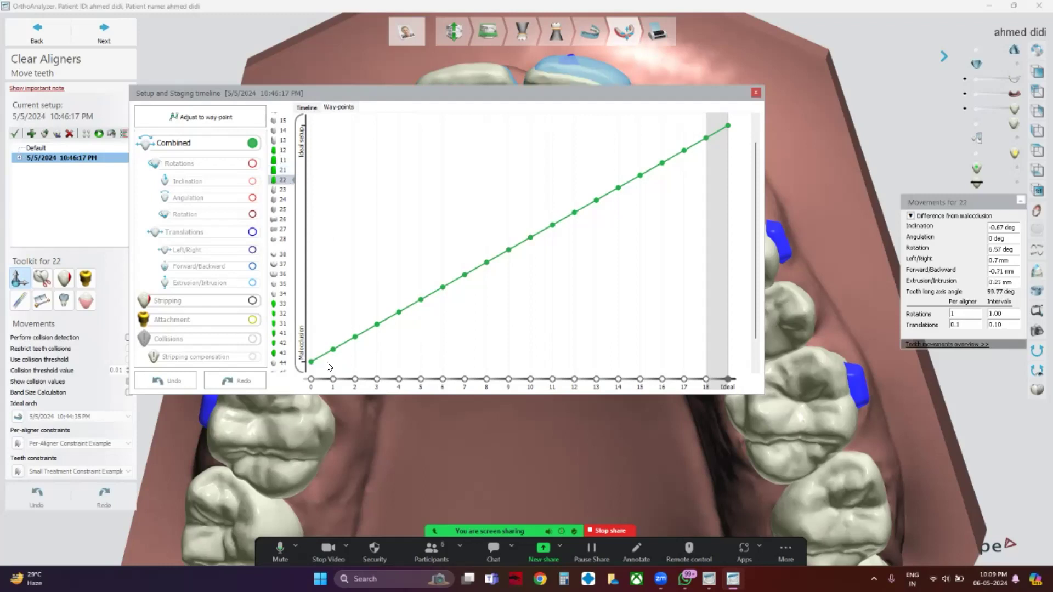
{"action": "mouse_move", "coordinate": [333, 354]}
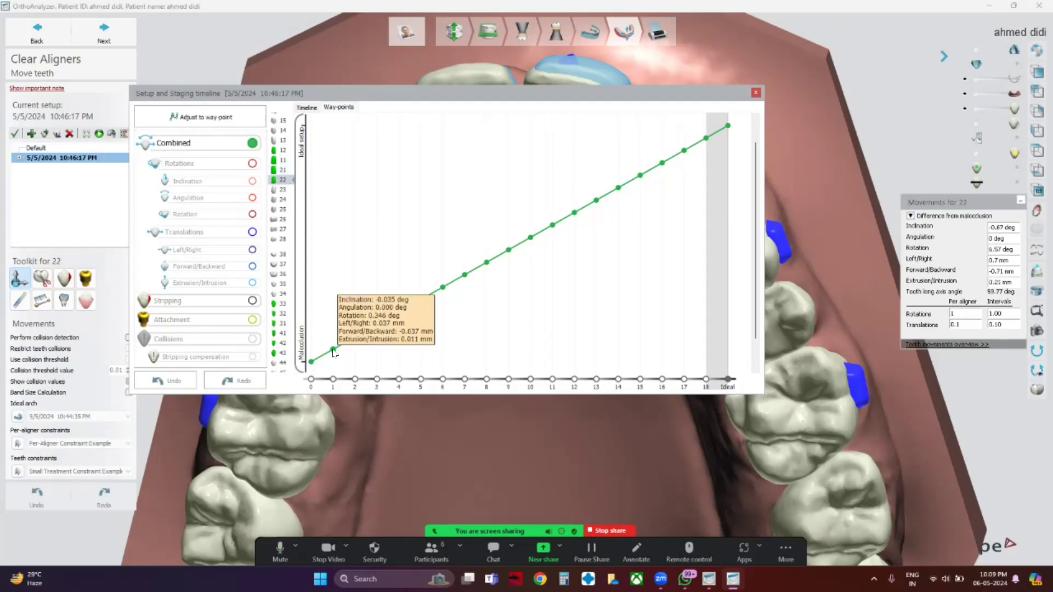
- Shorten the combined movements of teeth 12, 11, 21 and 22 together so they end at stage 5 of the timeline
{"action": "left_click", "coordinate": [307, 108]}
{"action": "left_click", "coordinate": [283, 151]}
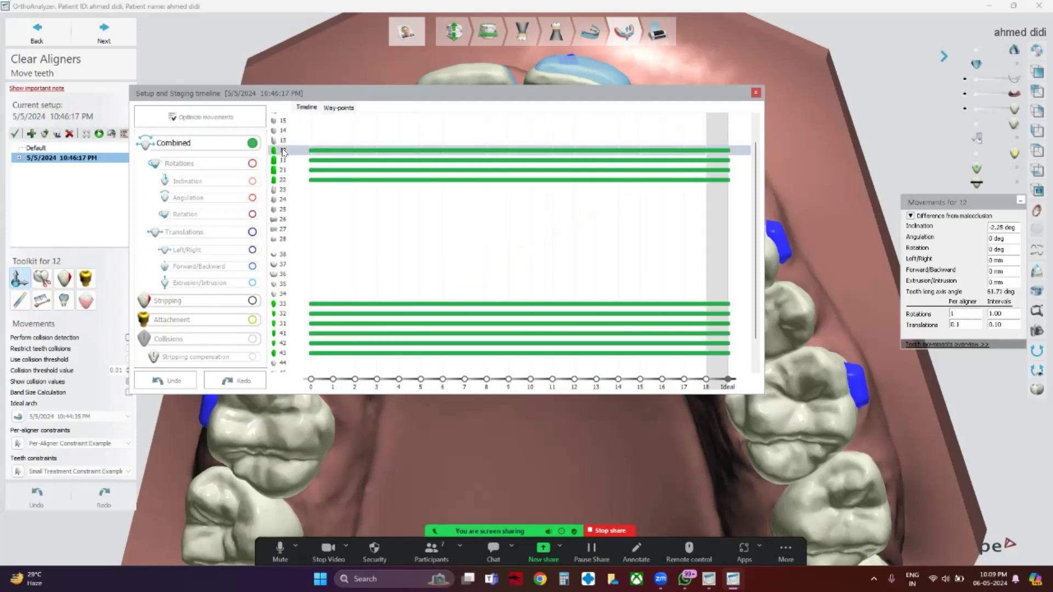
{"action": "left_click", "coordinate": [283, 181], "text": "shift"}
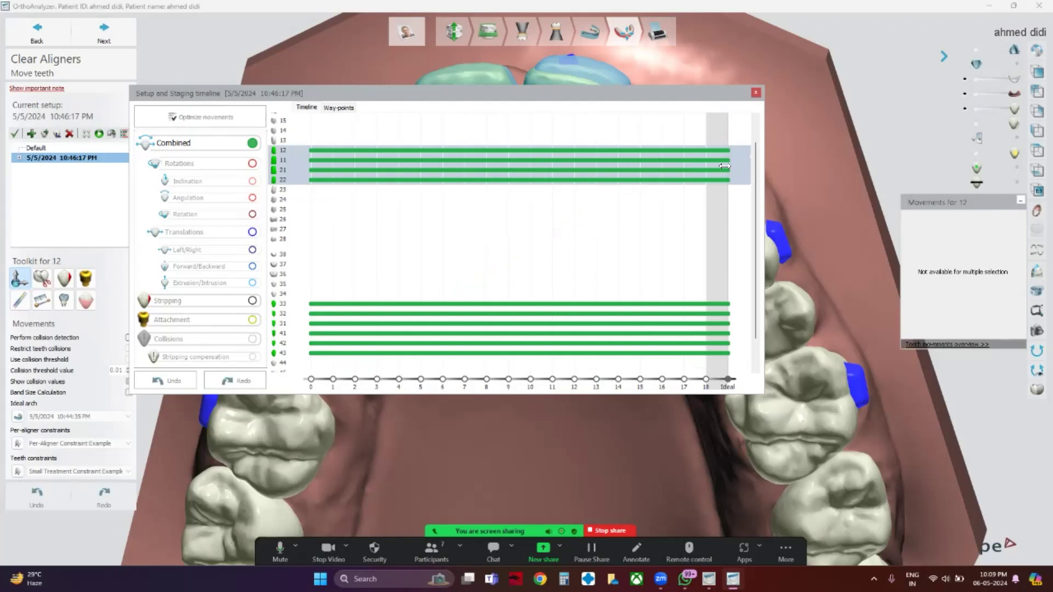
{"action": "left_click_drag", "start_coordinate": [491, 166], "coordinate": [416, 168]}
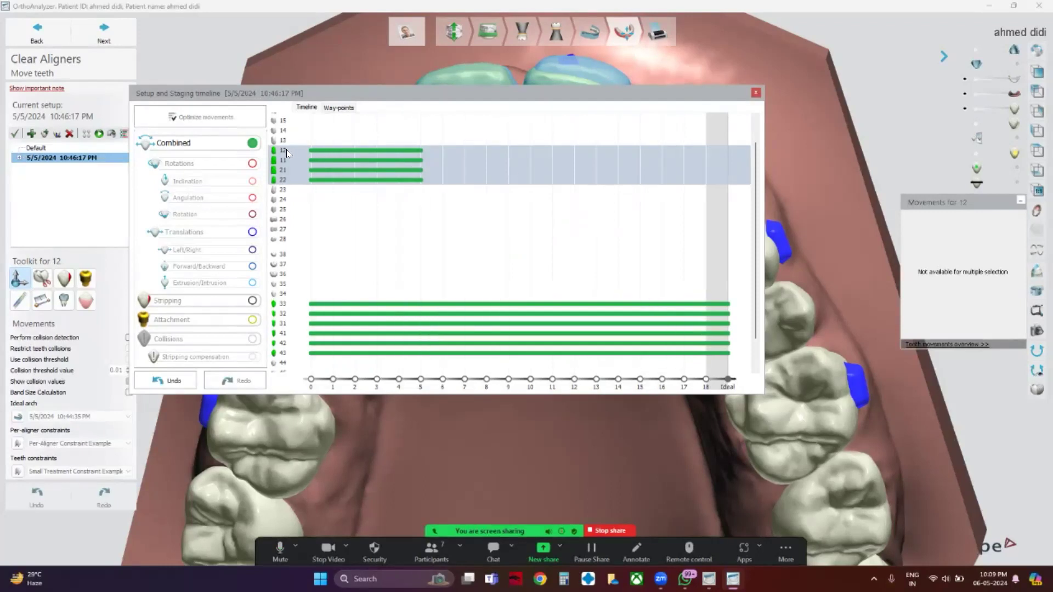
- Check the stage 1 way-point movements of teeth 12, 11, 21 and 22 with the five-stage plan
{"action": "left_click", "coordinate": [271, 147]}
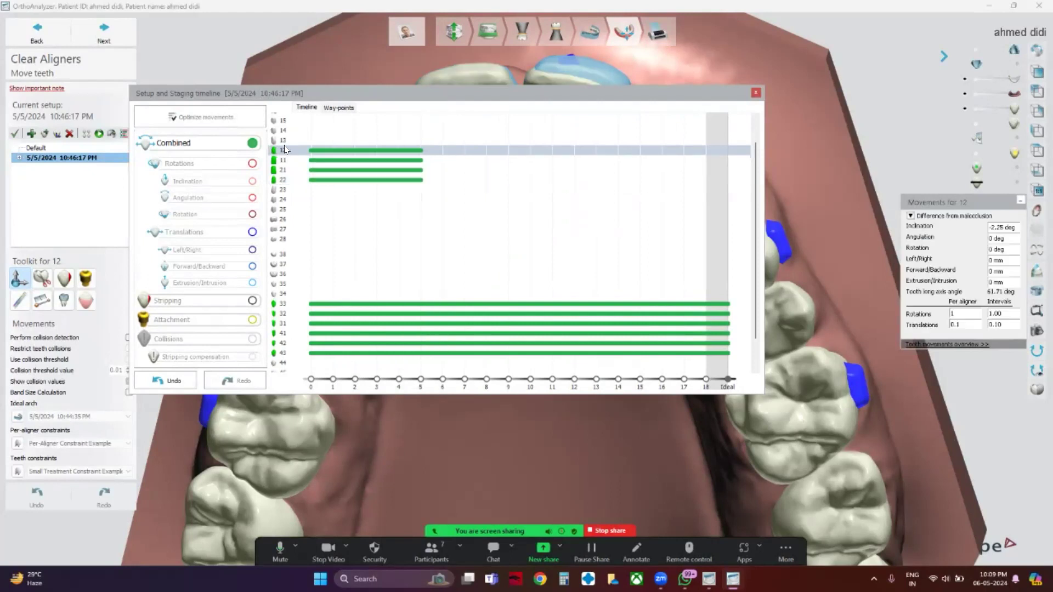
{"action": "left_click", "coordinate": [337, 107]}
{"action": "mouse_move", "coordinate": [332, 316]}
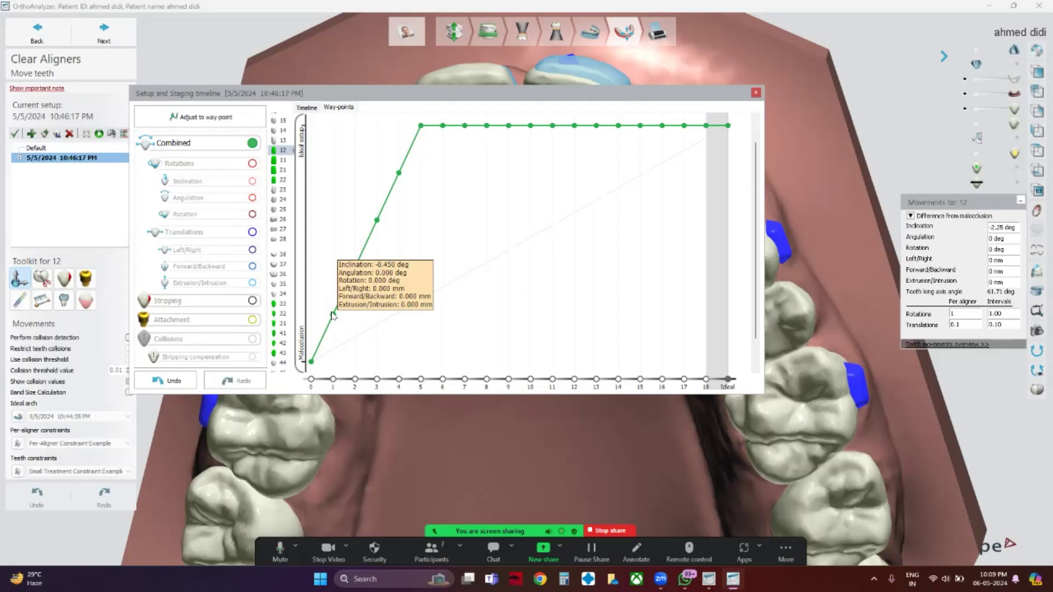
{"action": "left_click", "coordinate": [281, 160]}
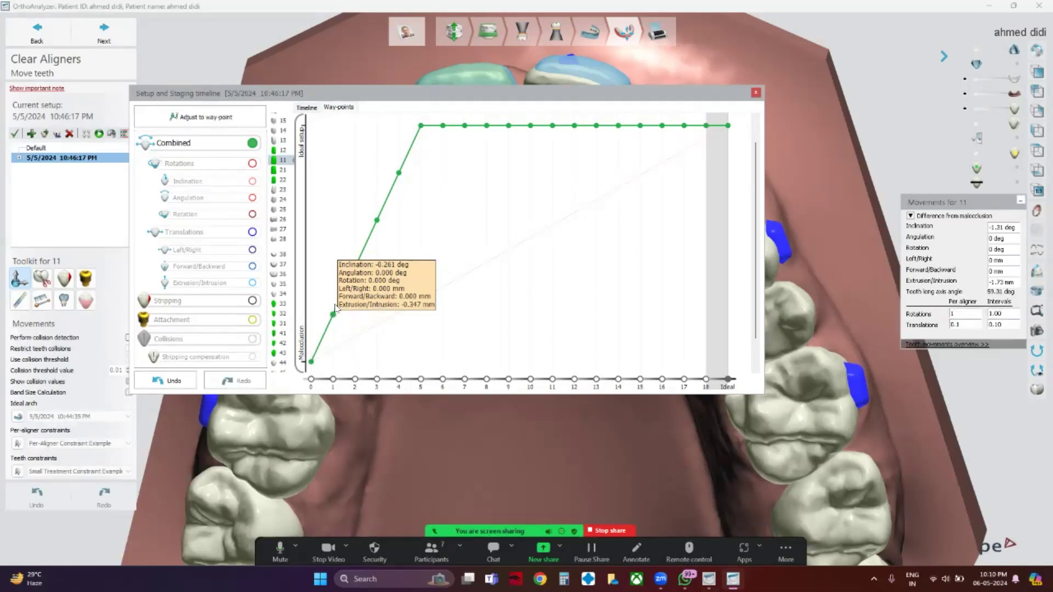
{"action": "left_click", "coordinate": [283, 171]}
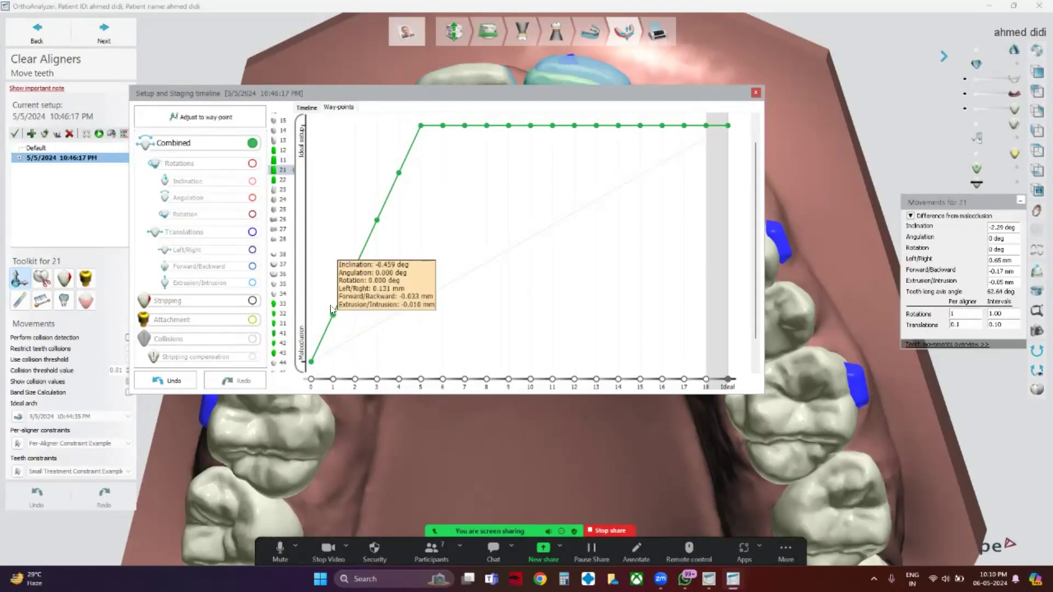
{"action": "left_click", "coordinate": [277, 180]}
{"action": "mouse_move", "coordinate": [332, 318]}
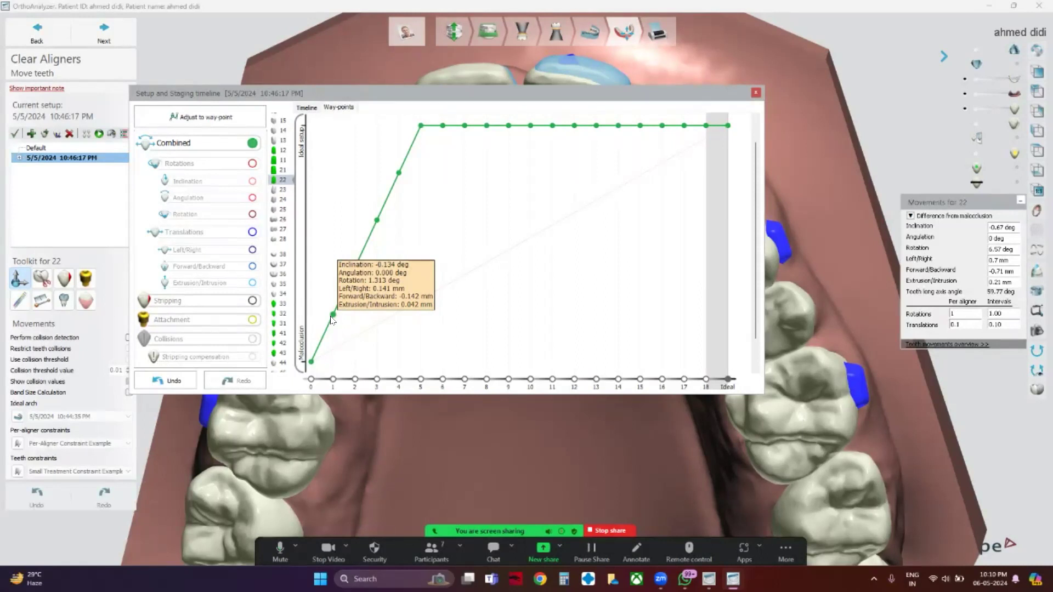
- Try ending the combined movements of teeth 12, 11, 21 and 22 at stage 4 and check the way-points of teeth 12 and 22
{"action": "left_click", "coordinate": [307, 107]}
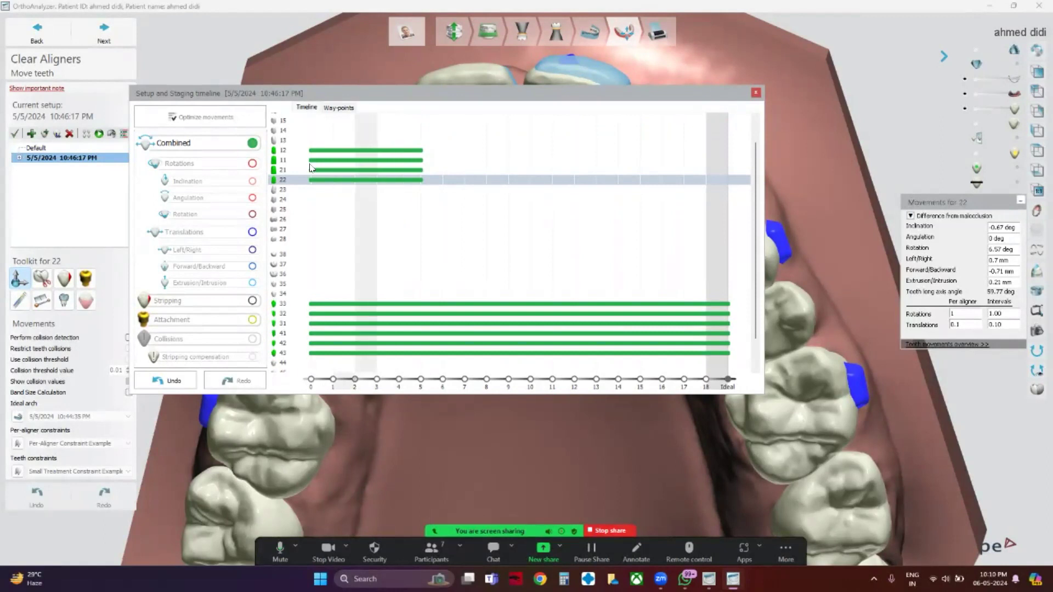
{"action": "left_click", "coordinate": [283, 151], "text": "shift"}
{"action": "left_click_drag", "start_coordinate": [420, 164], "coordinate": [401, 164]}
{"action": "left_click", "coordinate": [339, 108]}
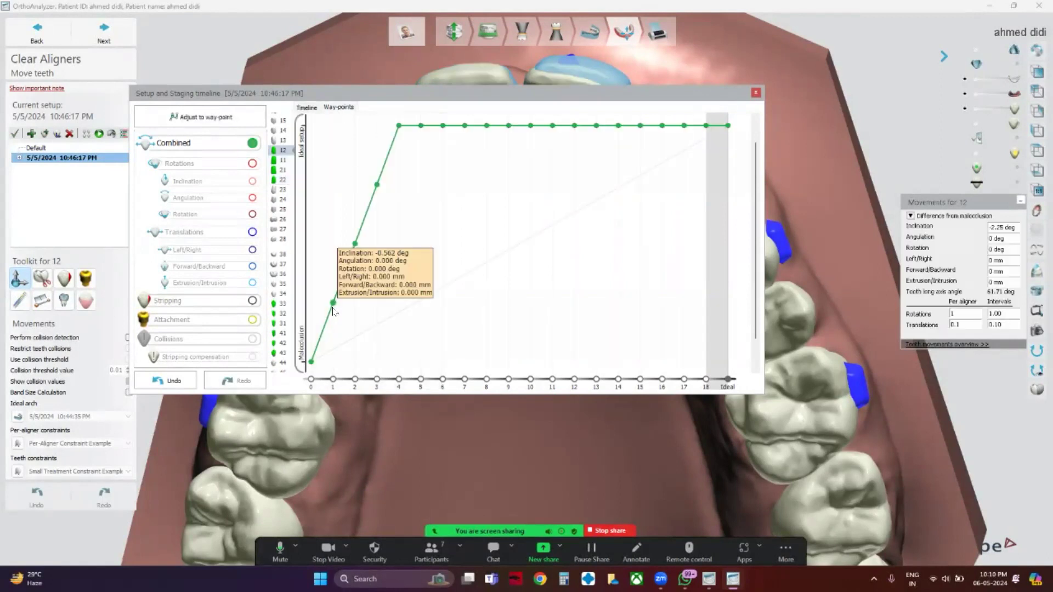
{"action": "left_click", "coordinate": [282, 180]}
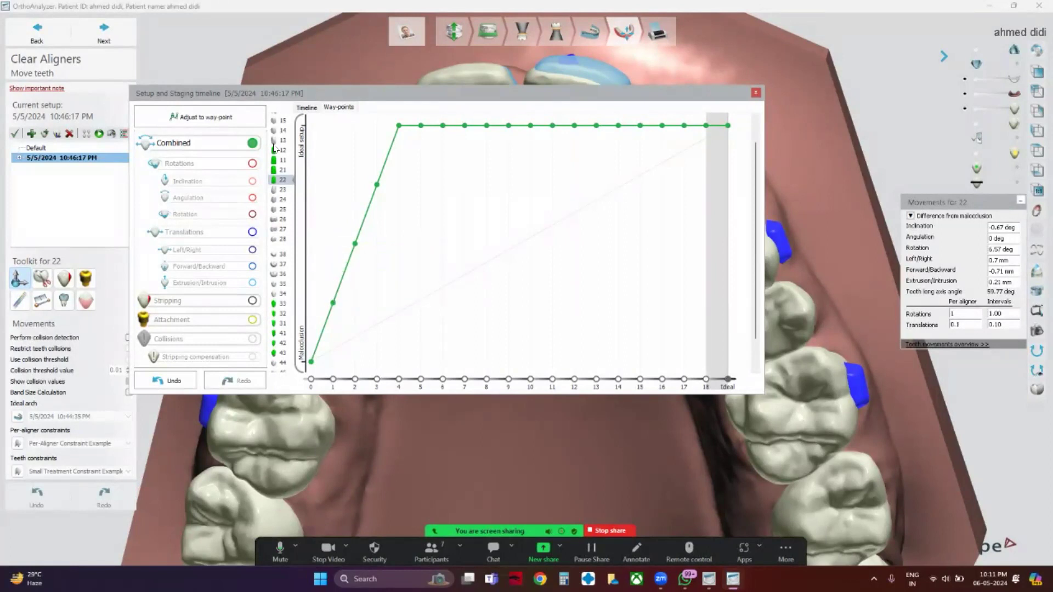
- Extend the combined movements of teeth 12, 11, 21 and 22 to end at stage 5 and close the staging timeline
{"action": "left_click", "coordinate": [307, 108]}
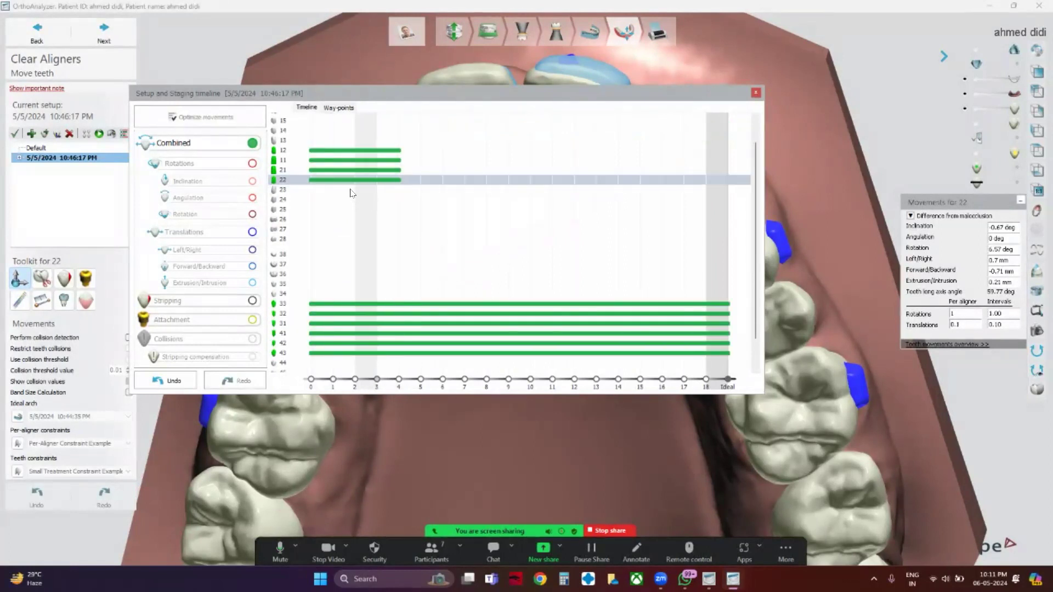
{"action": "left_click", "coordinate": [284, 150], "text": "shift"}
{"action": "left_click_drag", "start_coordinate": [394, 168], "coordinate": [423, 167]}
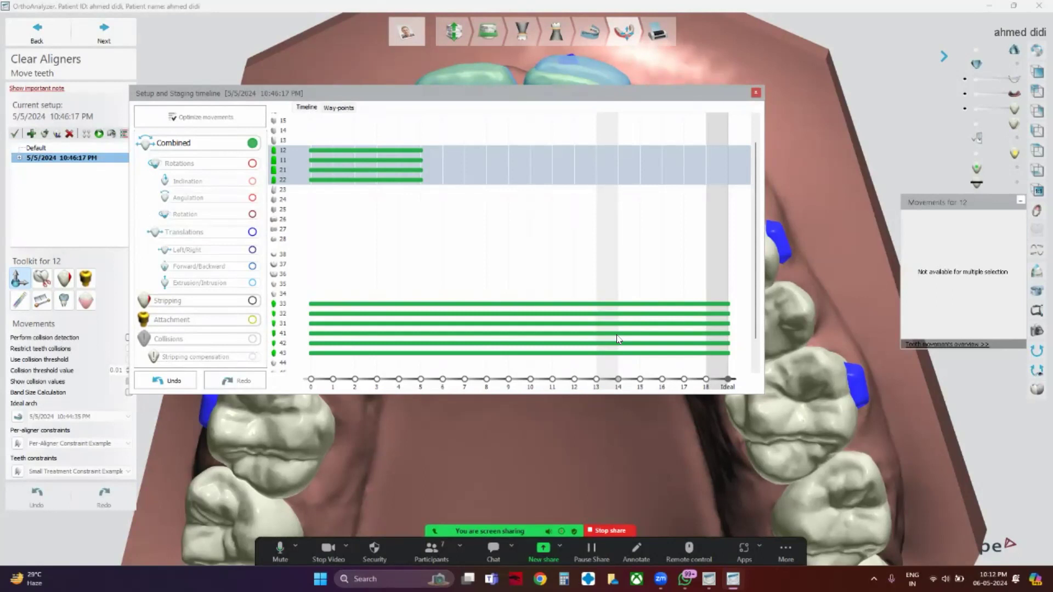
{"action": "left_click", "coordinate": [757, 92]}
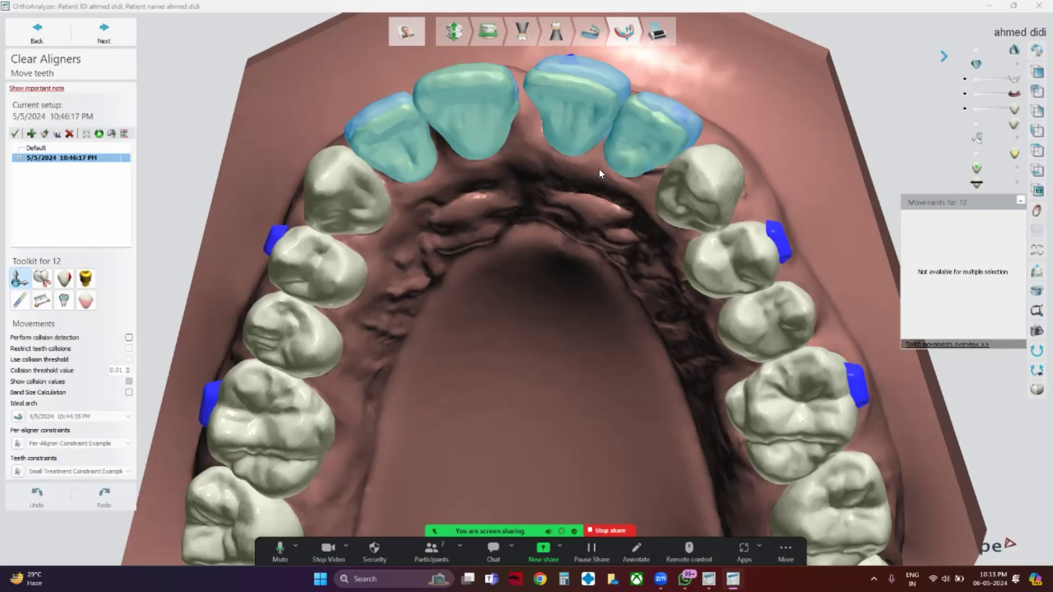
- Display only the lower arch with the original tooth positions overlaid and examine its front teeth from the occlusal side
{"action": "left_click", "coordinate": [984, 48]}
{"action": "left_click", "coordinate": [1014, 64]}
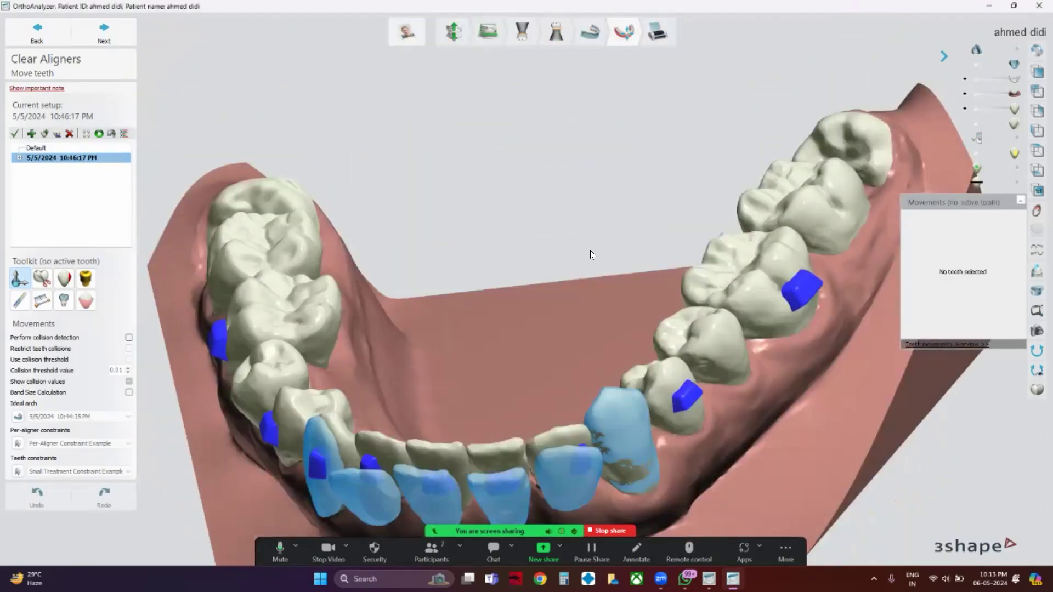
{"action": "scroll", "coordinate": [590, 253], "scroll_direction": "down", "scroll_amount": 5}
{"action": "scroll", "coordinate": [554, 258], "scroll_direction": "down", "scroll_amount": 2}
{"action": "right_click_drag", "start_coordinate": [548, 279], "coordinate": [573, 309]}
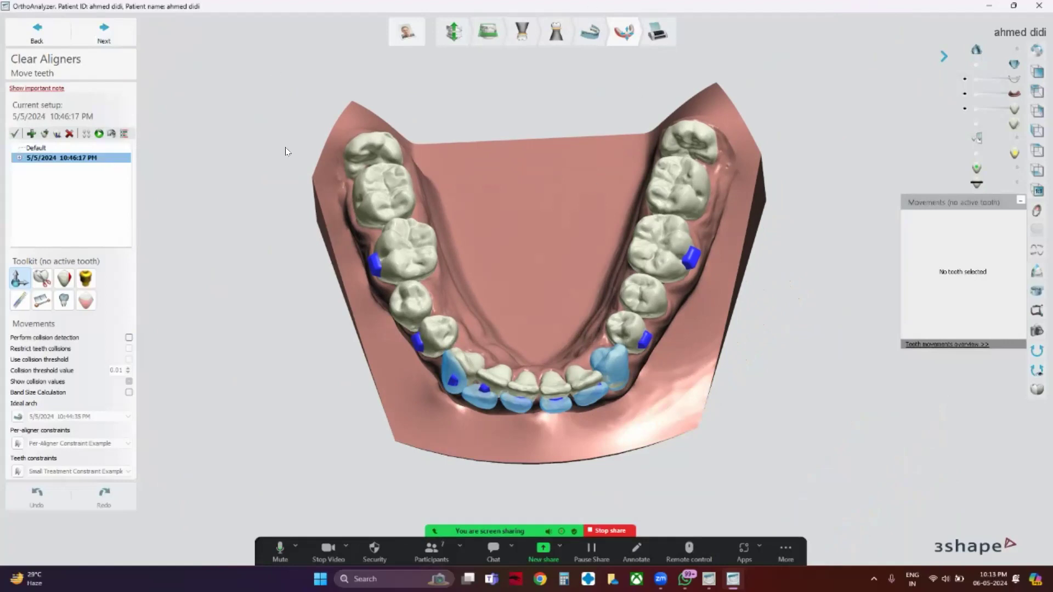
- Compare the lower front teeth with their original positions from the labial and occlusal sides and hide the original-position overlay
{"action": "right_click_drag", "start_coordinate": [557, 378], "coordinate": [564, 282]}
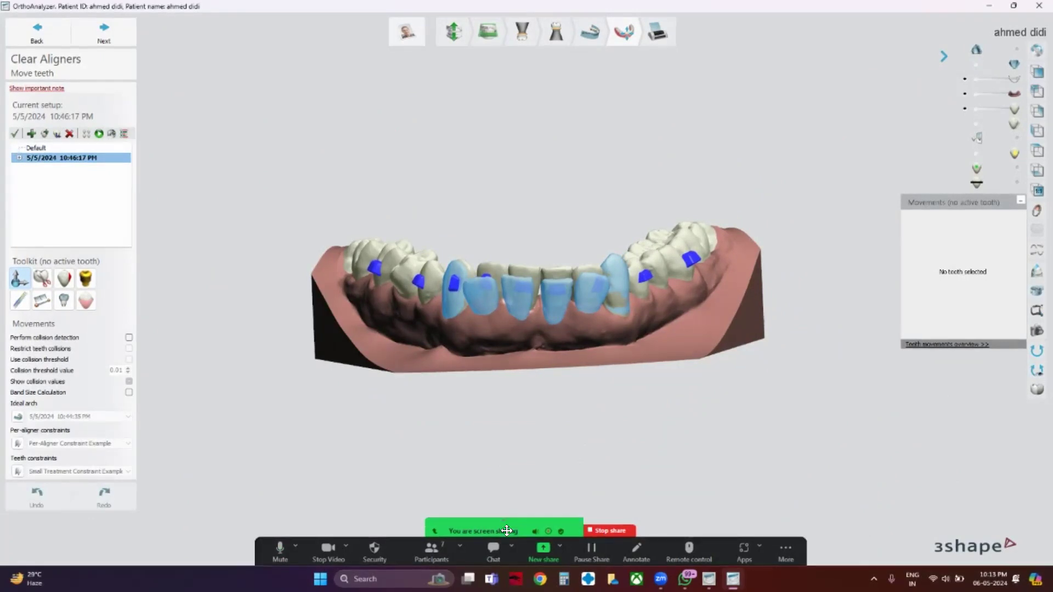
{"action": "right_click_drag", "start_coordinate": [554, 218], "coordinate": [557, 288]}
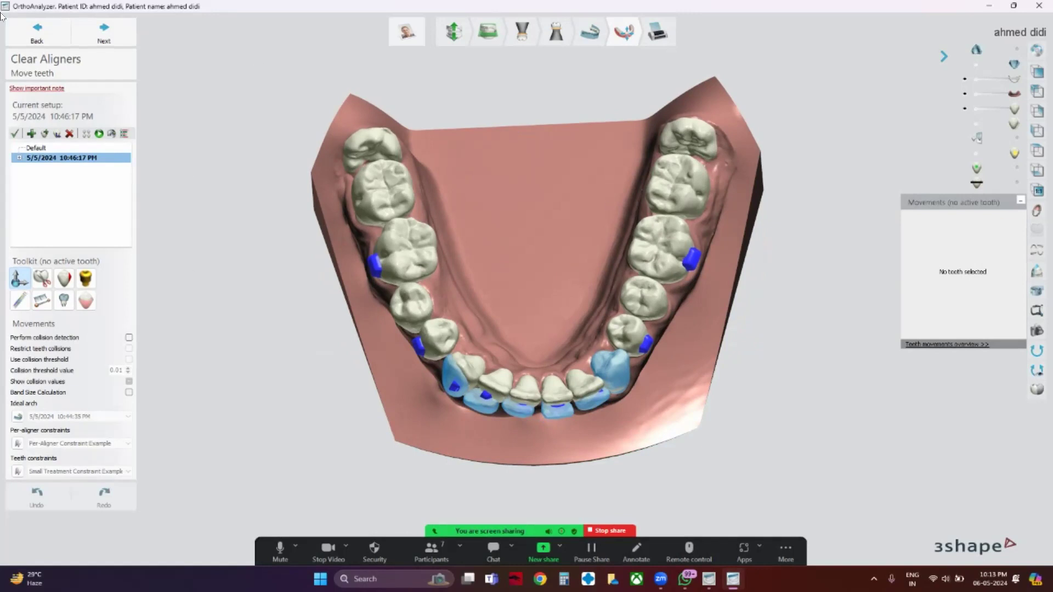
{"action": "right_click_drag", "start_coordinate": [540, 317], "coordinate": [538, 262]}
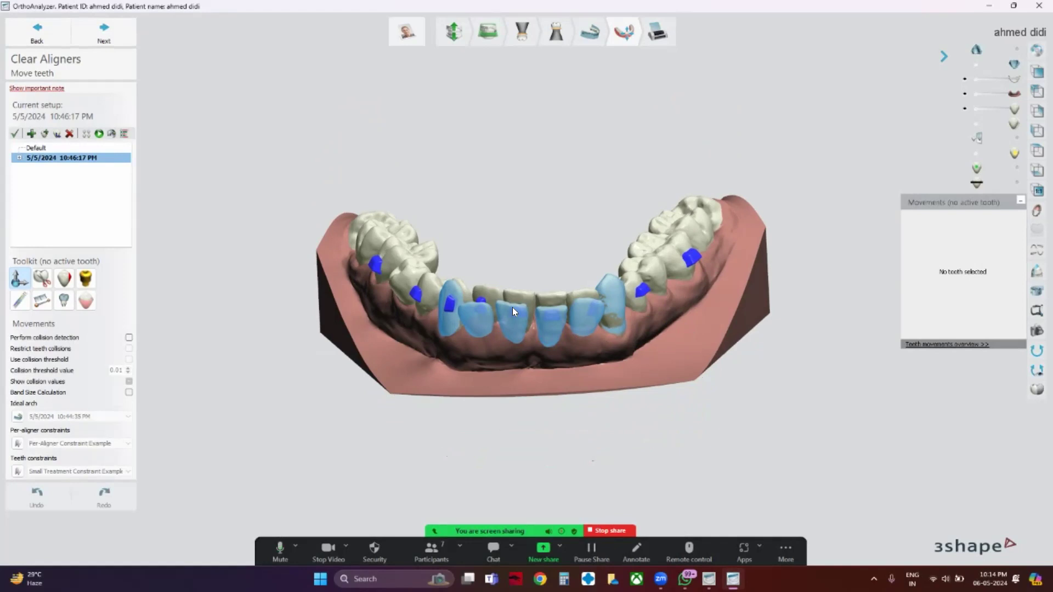
{"action": "right_click_drag", "start_coordinate": [563, 291], "coordinate": [551, 356]}
{"action": "left_click", "coordinate": [981, 123]}
- Examine the attachments along the lower left quadrant from the occlusal and buccal sides
{"action": "right_click_drag", "start_coordinate": [807, 309], "coordinate": [607, 338]}
{"action": "scroll", "coordinate": [640, 286], "scroll_direction": "up", "scroll_amount": 3}
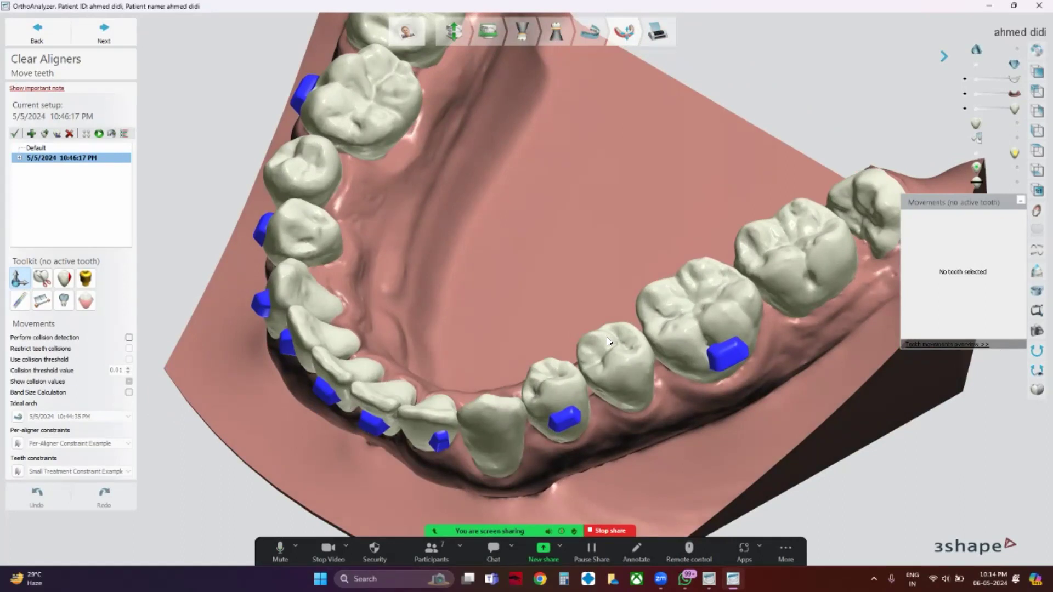
{"action": "right_click_drag", "start_coordinate": [607, 340], "coordinate": [687, 271]}
{"action": "right_click_drag", "start_coordinate": [537, 296], "coordinate": [563, 286]}
{"action": "scroll", "coordinate": [619, 303], "scroll_direction": "up", "scroll_amount": 4}
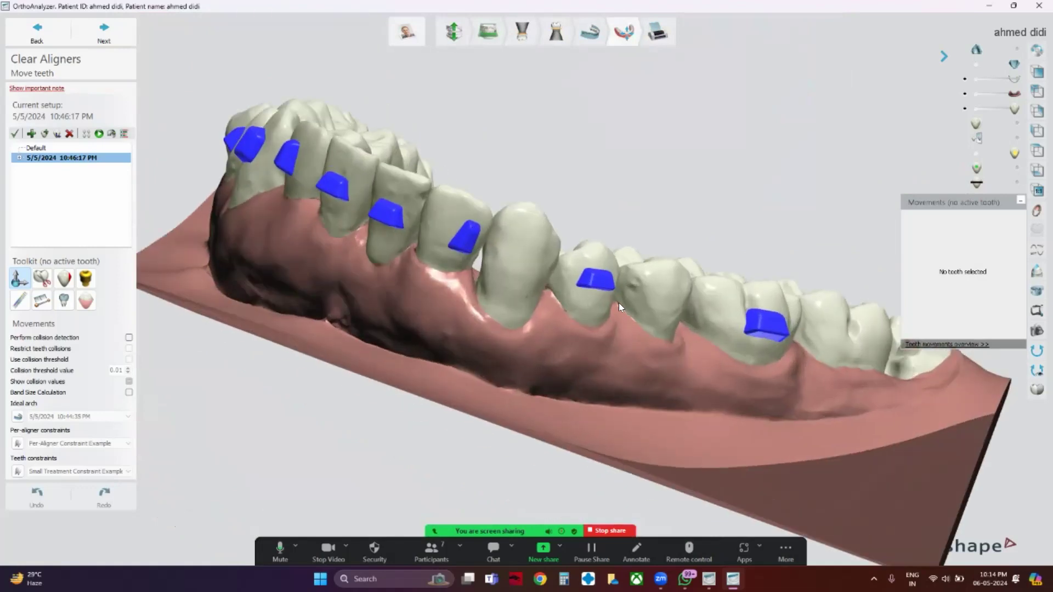
{"action": "right_click_drag", "start_coordinate": [622, 323], "coordinate": [614, 395]}
{"action": "middle_click_drag", "start_coordinate": [590, 319], "coordinate": [526, 79]}
{"action": "right_click_drag", "start_coordinate": [557, 224], "coordinate": [537, 260]}
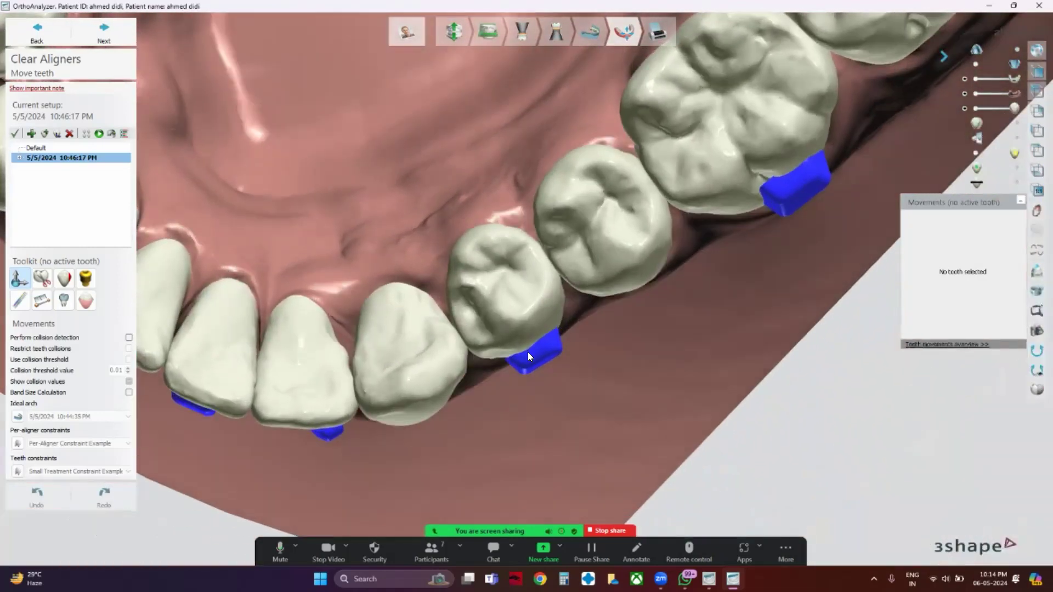
- Inspect the attachment on tooth 34 up close and its orientation relative to the neighbouring teeth
{"action": "scroll", "coordinate": [521, 363], "scroll_direction": "up", "scroll_amount": 5}
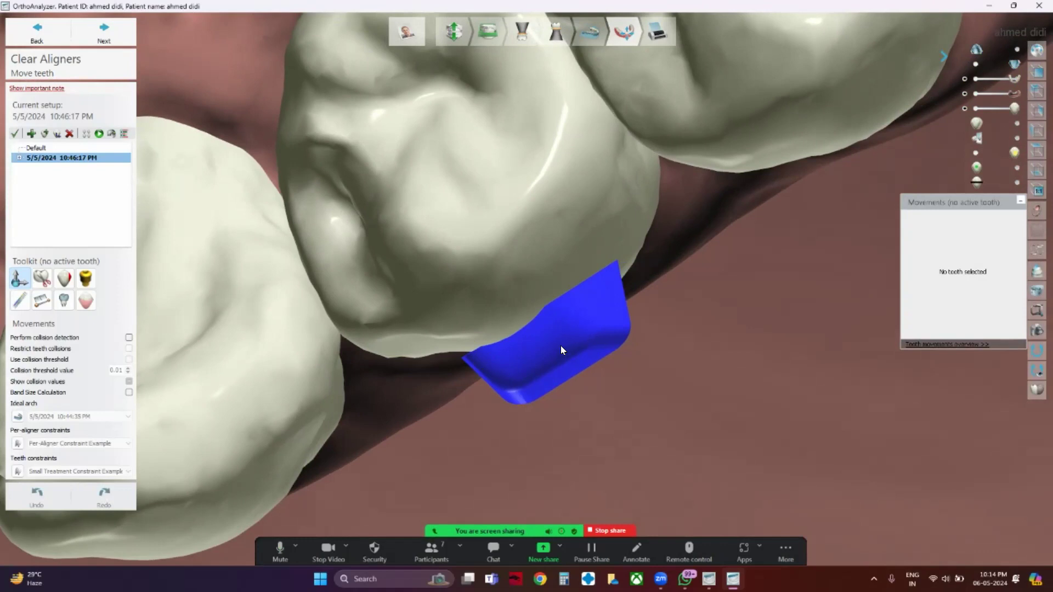
{"action": "scroll", "coordinate": [561, 347], "scroll_direction": "down", "scroll_amount": 5}
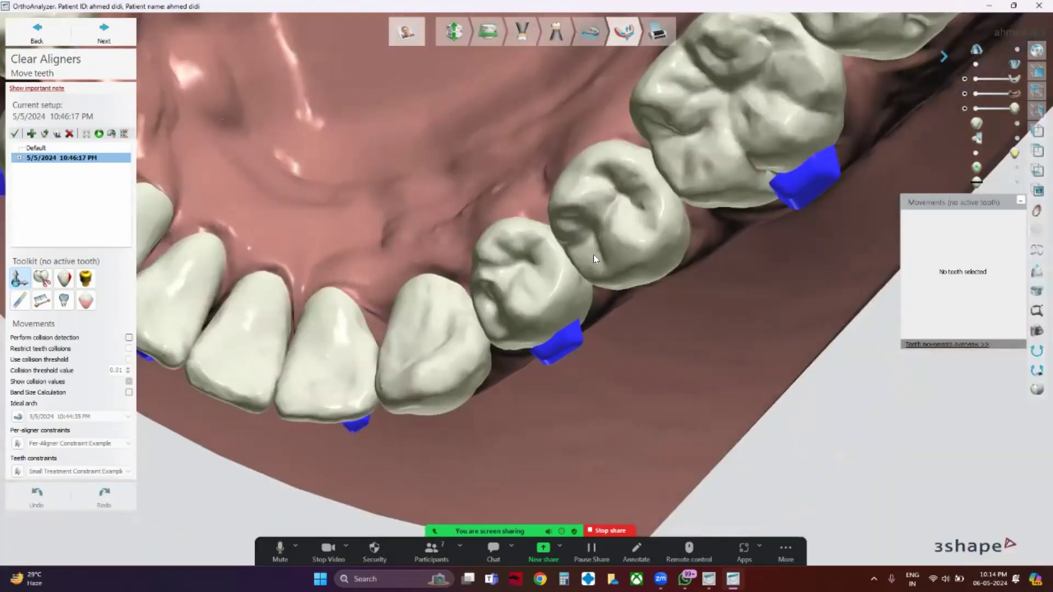
{"action": "right_click_drag", "start_coordinate": [594, 255], "coordinate": [594, 228]}
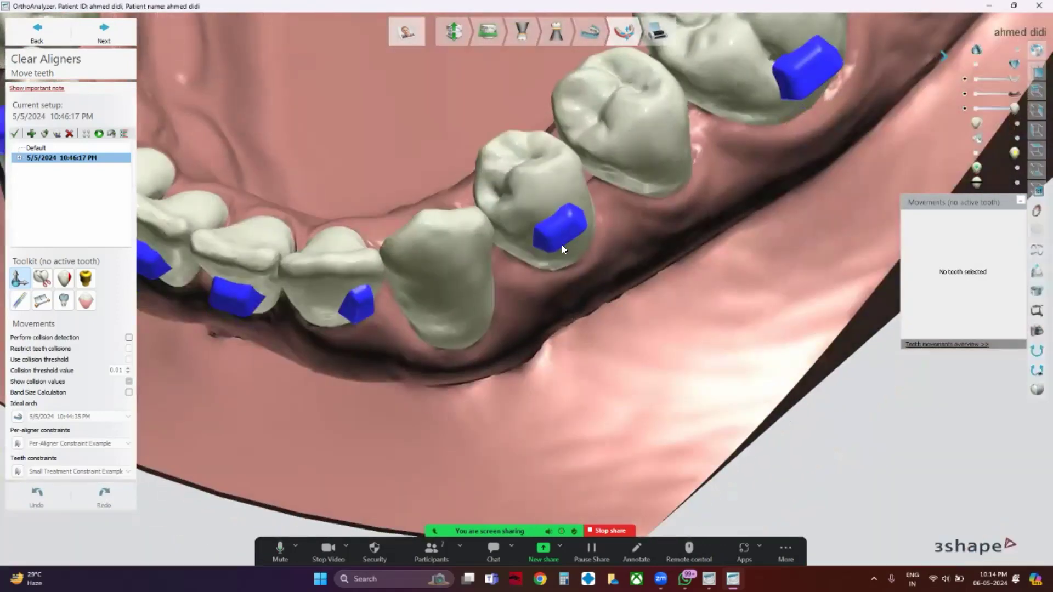
{"action": "scroll", "coordinate": [563, 249], "scroll_direction": "down", "scroll_amount": 5}
{"action": "right_click_drag", "start_coordinate": [545, 220], "coordinate": [572, 250]}
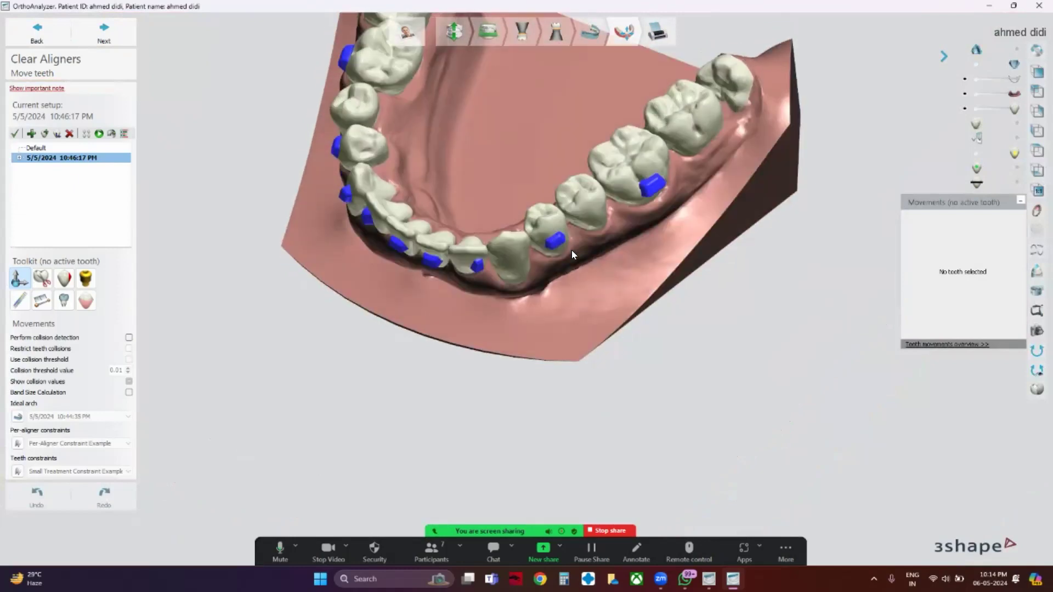
{"action": "scroll", "coordinate": [566, 233], "scroll_direction": "up", "scroll_amount": 5}
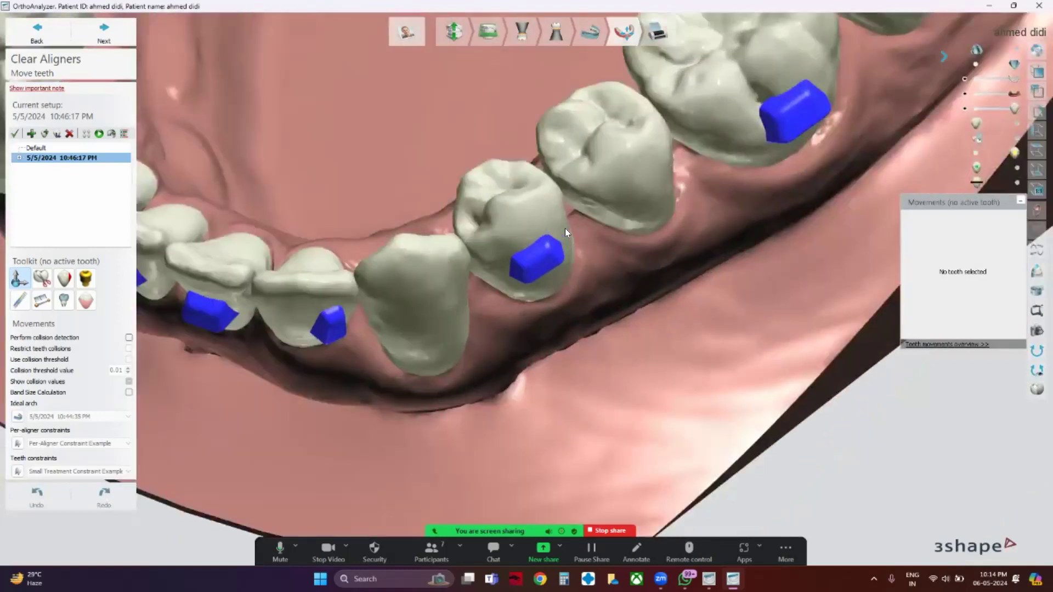
{"action": "left_click", "coordinate": [85, 278]}
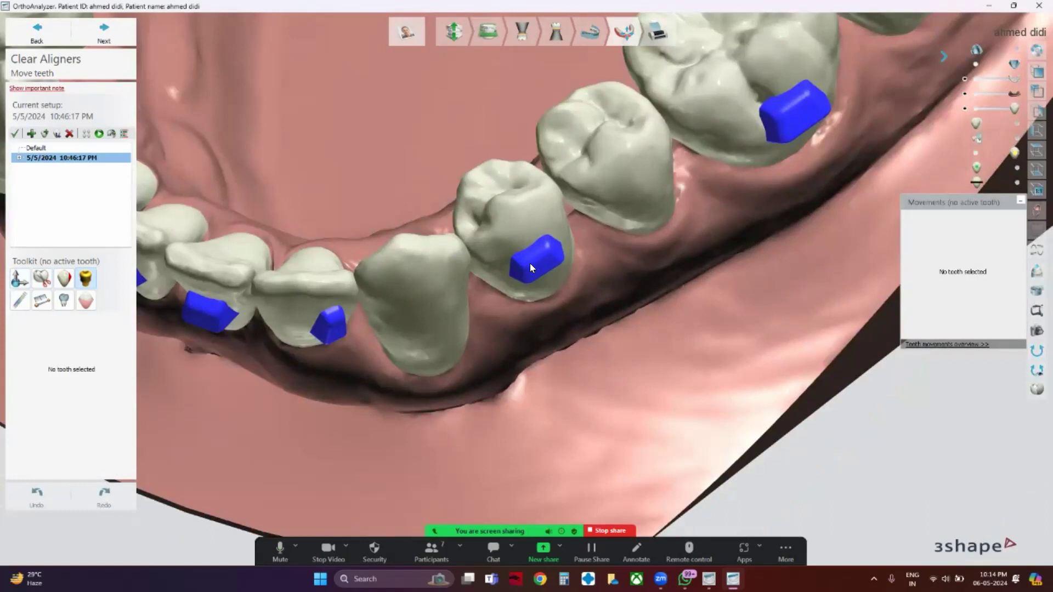
{"action": "left_click", "coordinate": [508, 212]}
{"action": "right_click", "coordinate": [472, 219]}
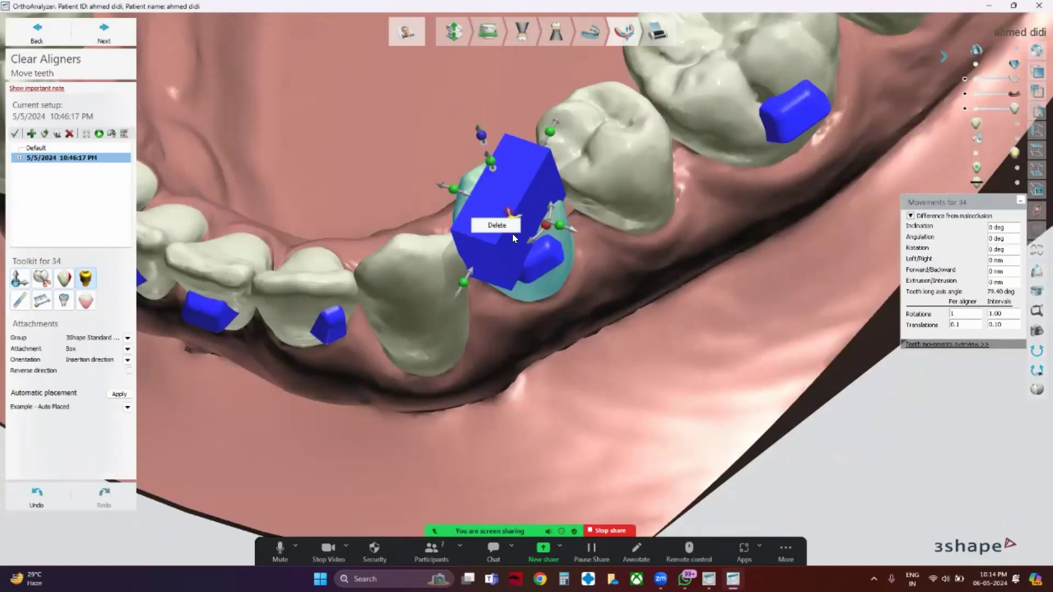
{"action": "left_click", "coordinate": [510, 226]}
{"action": "left_click_drag", "start_coordinate": [520, 234], "coordinate": [672, 193]}
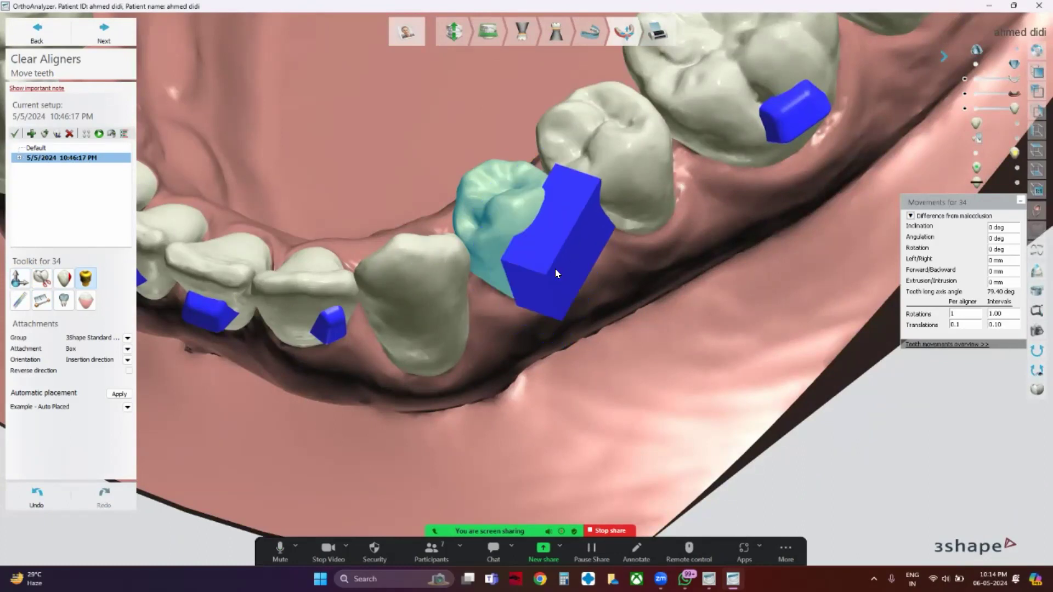
- Check the position of tooth 34 in the arch and its buccal attachment surface
{"action": "scroll", "coordinate": [563, 246], "scroll_direction": "down", "scroll_amount": 5}
{"action": "right_click_drag", "start_coordinate": [634, 267], "coordinate": [645, 297]}
{"action": "scroll", "coordinate": [513, 227], "scroll_direction": "up", "scroll_amount": 3}
{"action": "left_click", "coordinate": [86, 134]}
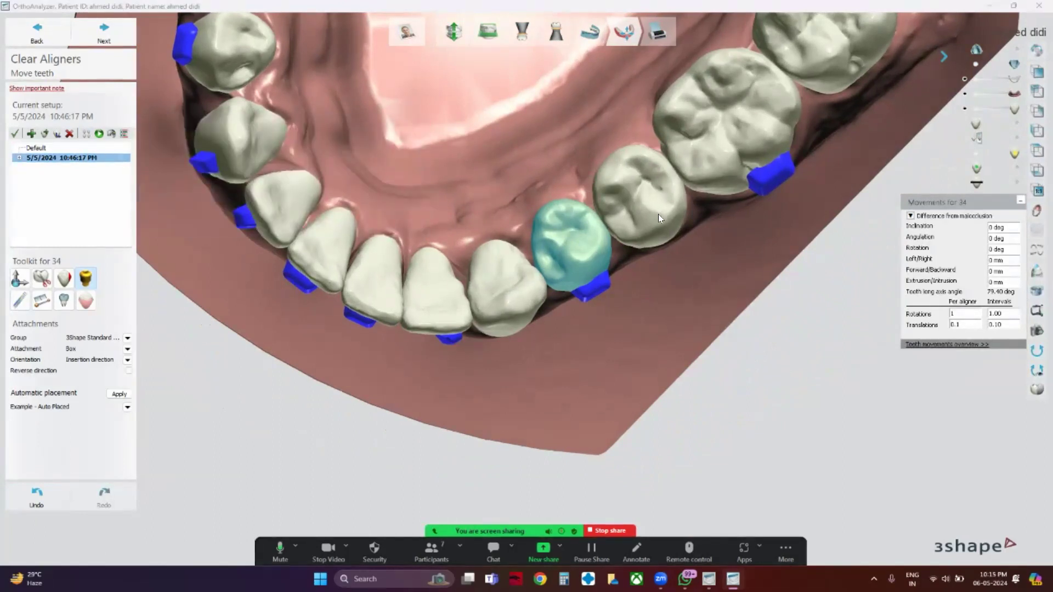
{"action": "right_click_drag", "start_coordinate": [626, 345], "coordinate": [618, 305]}
{"action": "scroll", "coordinate": [579, 282], "scroll_direction": "up", "scroll_amount": 5}
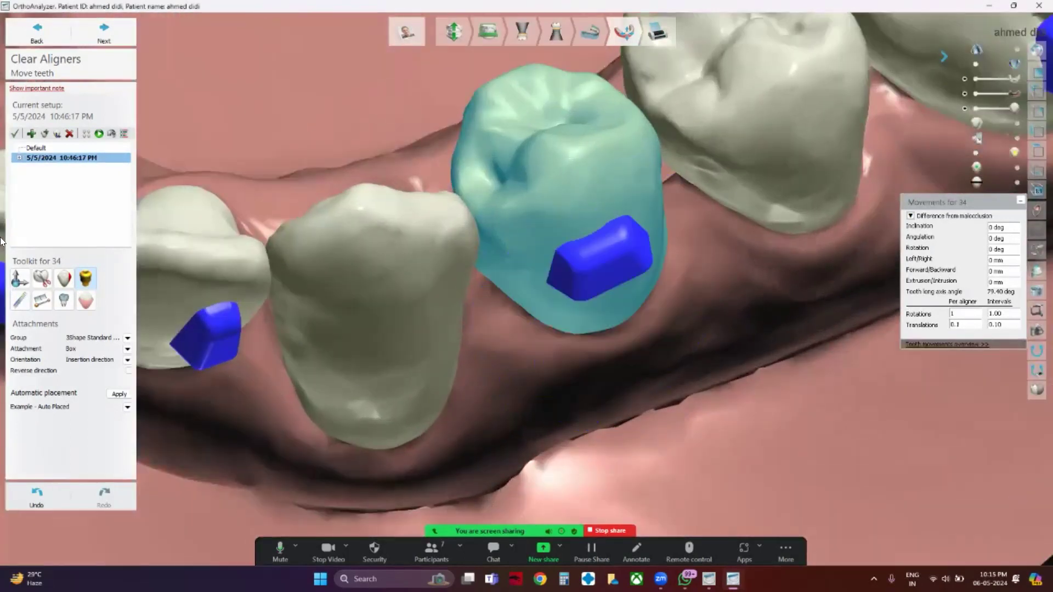
- Return to the tooth movement toolkit, examine tooth 34 from the occlusal side and deselect it
{"action": "left_click", "coordinate": [18, 280]}
{"action": "scroll", "coordinate": [560, 303], "scroll_direction": "up", "scroll_amount": 3}
{"action": "right_click_drag", "start_coordinate": [561, 302], "coordinate": [567, 349]}
{"action": "scroll", "coordinate": [583, 320], "scroll_direction": "down", "scroll_amount": 5}
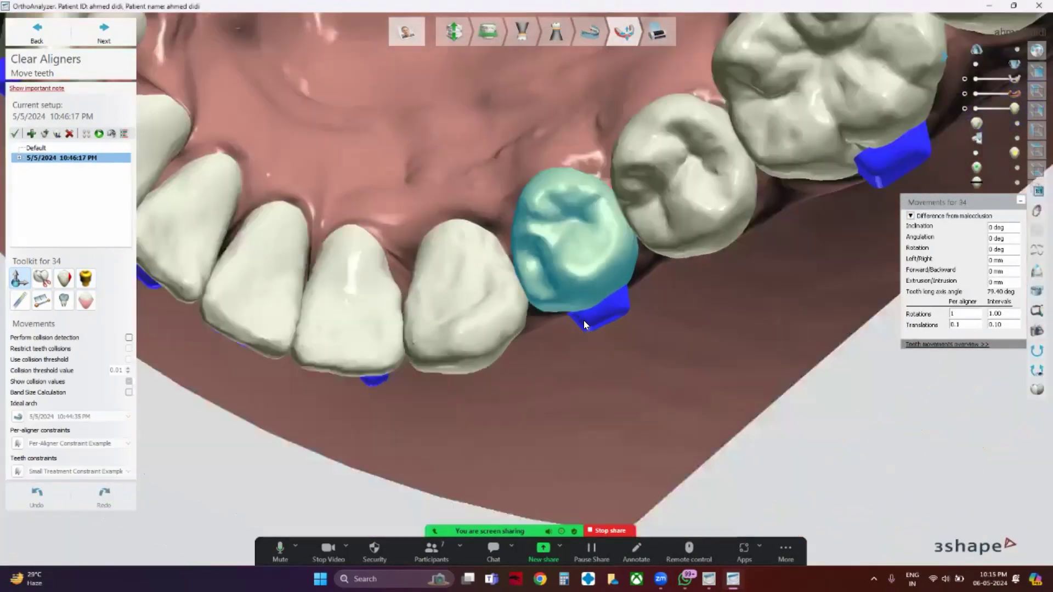
{"action": "left_click", "coordinate": [651, 292]}
{"action": "right_click_drag", "start_coordinate": [649, 267], "coordinate": [654, 255]}
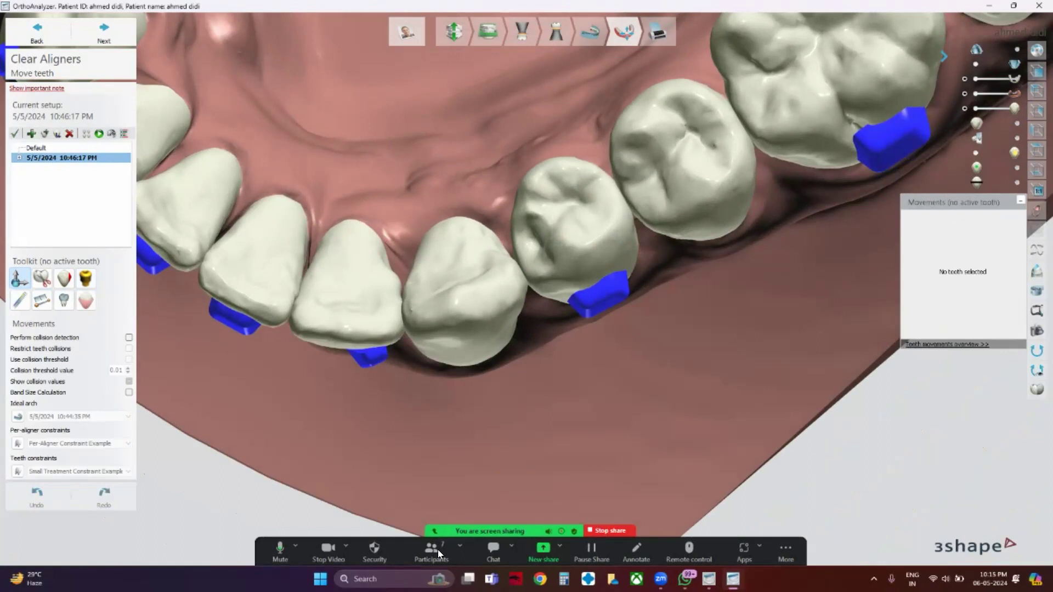
- Place a recbev1 attachment on the labial surface of tooth 33
{"action": "left_click", "coordinate": [696, 195]}
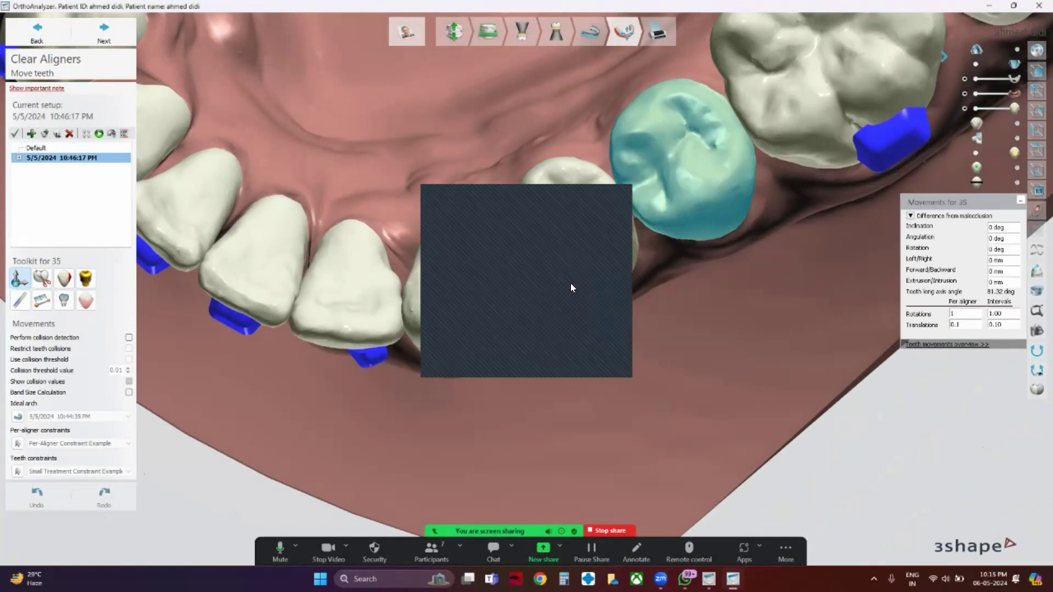
{"action": "scroll", "coordinate": [571, 283], "scroll_direction": "down", "scroll_amount": 5}
{"action": "middle_click_drag", "start_coordinate": [401, 288], "coordinate": [418, 386]}
{"action": "right_click_drag", "start_coordinate": [546, 389], "coordinate": [143, 273]}
{"action": "left_click", "coordinate": [85, 278]}
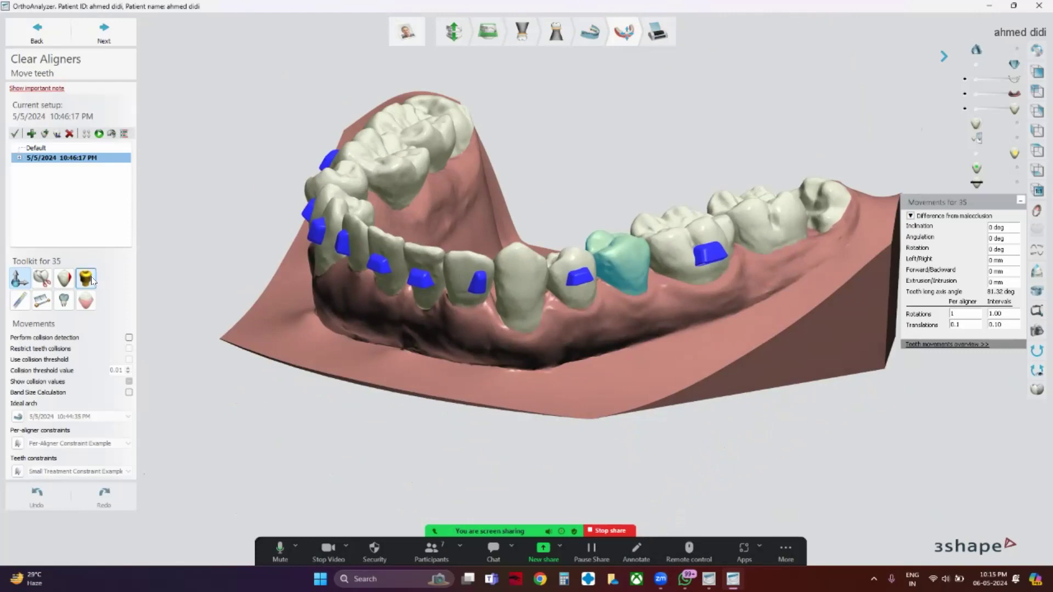
{"action": "left_click", "coordinate": [514, 290]}
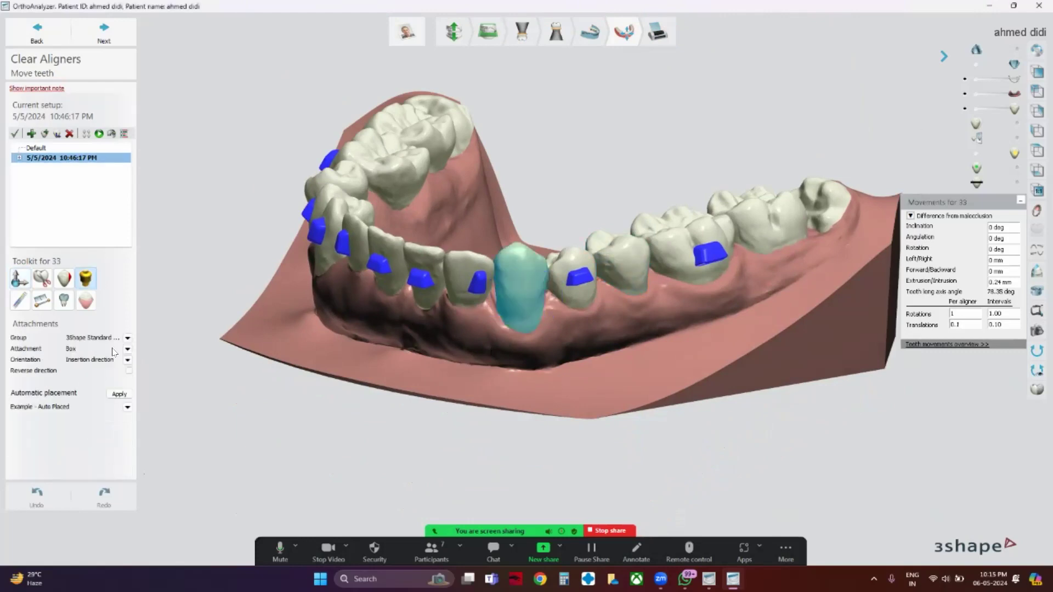
{"action": "left_click", "coordinate": [127, 349]}
{"action": "left_click", "coordinate": [174, 471]}
{"action": "left_click", "coordinate": [523, 284]}
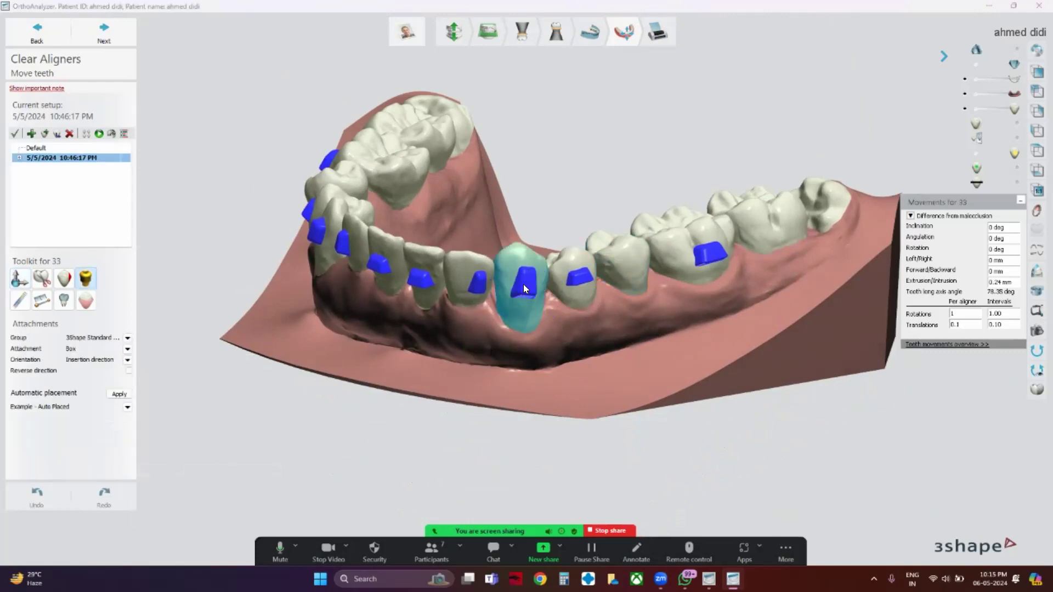
- Try to adjust the attachment on tooth 33 and delete the duplicate attachment near its cusp tip
{"action": "right_click_drag", "start_coordinate": [543, 328], "coordinate": [520, 284]}
{"action": "left_click_drag", "start_coordinate": [514, 278], "coordinate": [495, 291]}
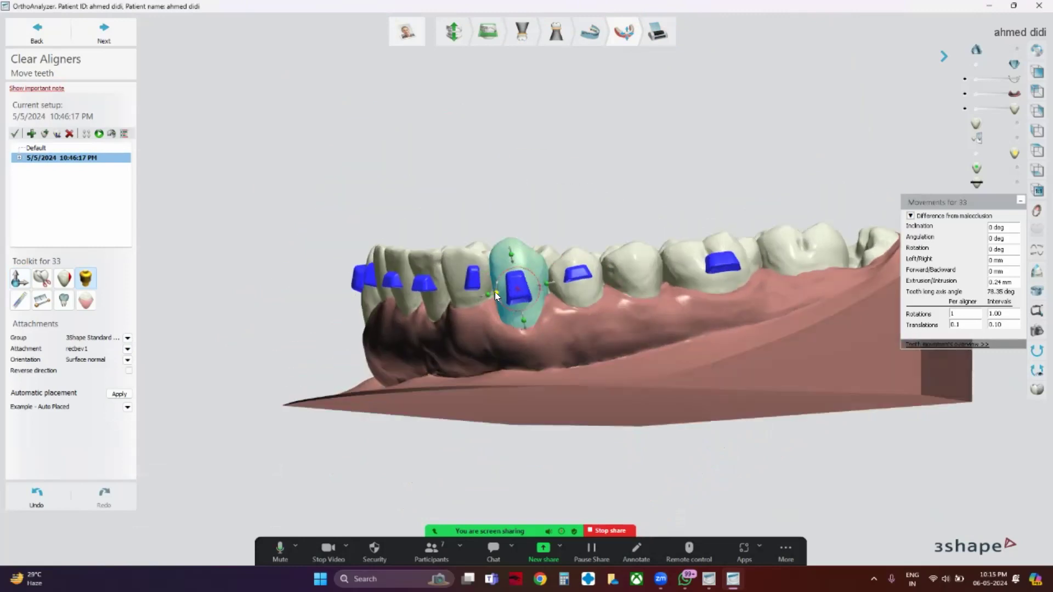
{"action": "left_click_drag", "start_coordinate": [512, 257], "coordinate": [512, 248]}
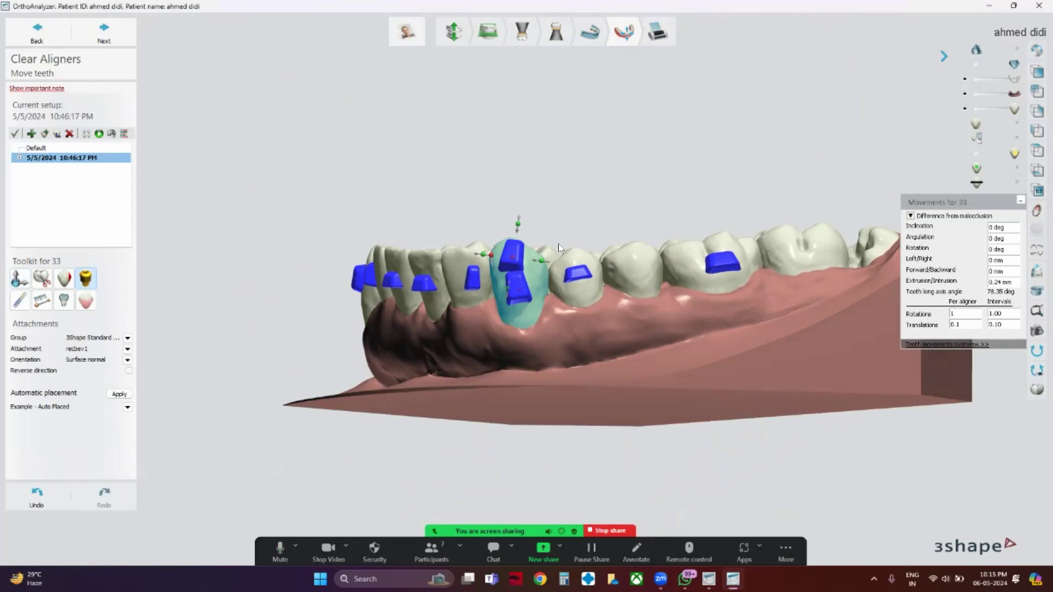
{"action": "left_click", "coordinate": [617, 162]}
{"action": "left_click", "coordinate": [824, 253]}
{"action": "left_click", "coordinate": [821, 254]}
{"action": "left_click", "coordinate": [518, 251]}
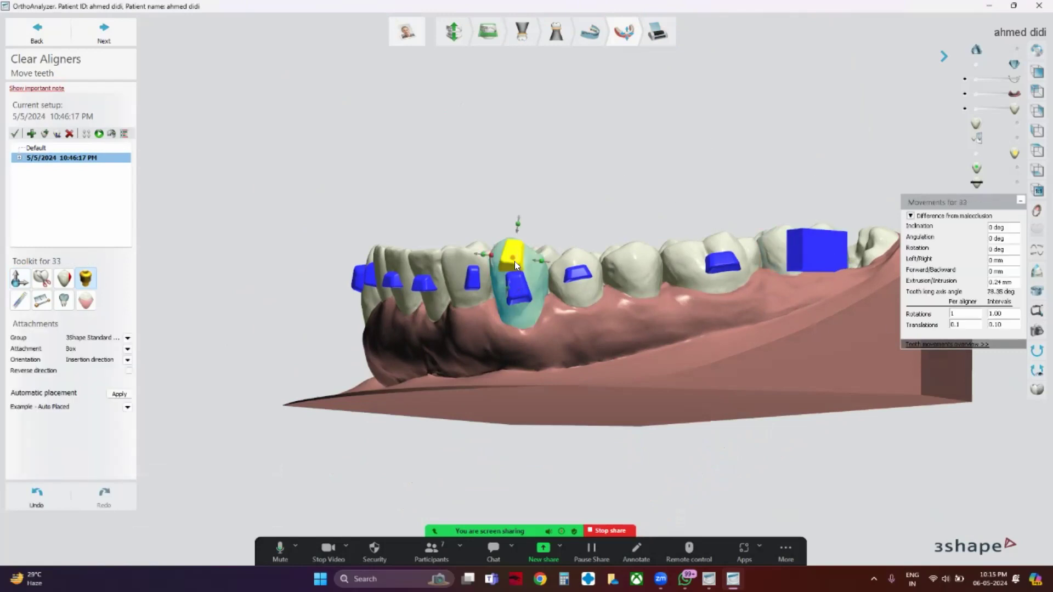
{"action": "left_click", "coordinate": [527, 259]}
{"action": "right_click", "coordinate": [515, 252]}
{"action": "left_click", "coordinate": [521, 256]}
{"action": "right_click_drag", "start_coordinate": [521, 296], "coordinate": [517, 289]}
{"action": "left_click", "coordinate": [518, 288]}
{"action": "left_click", "coordinate": [583, 279]}
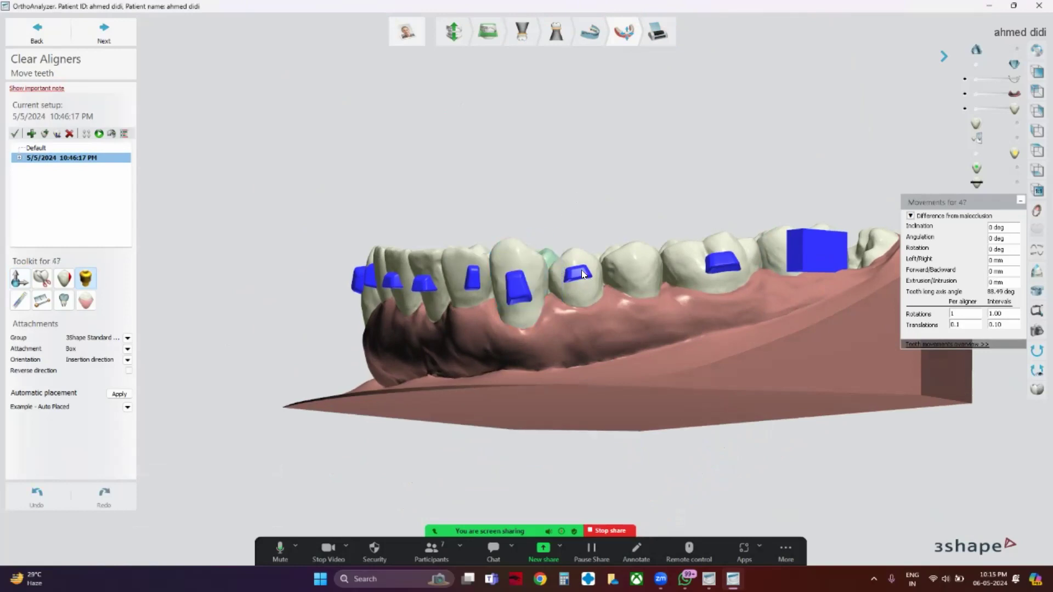
{"action": "scroll", "coordinate": [575, 271], "scroll_direction": "up", "scroll_amount": 5}
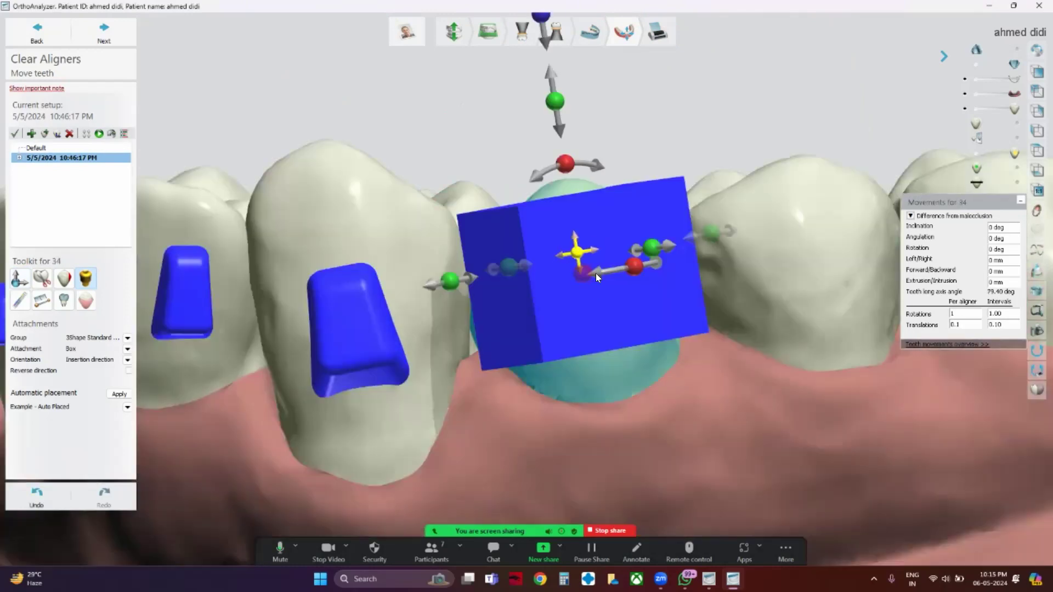
{"action": "left_click", "coordinate": [662, 144]}
{"action": "left_click", "coordinate": [609, 260]}
{"action": "right_click", "coordinate": [637, 288]}
{"action": "left_click", "coordinate": [649, 295]}
- Expand the current setup's list of subsetups and delete the box attachment from tooth 37
{"action": "scroll", "coordinate": [577, 288], "scroll_direction": "down", "scroll_amount": 5}
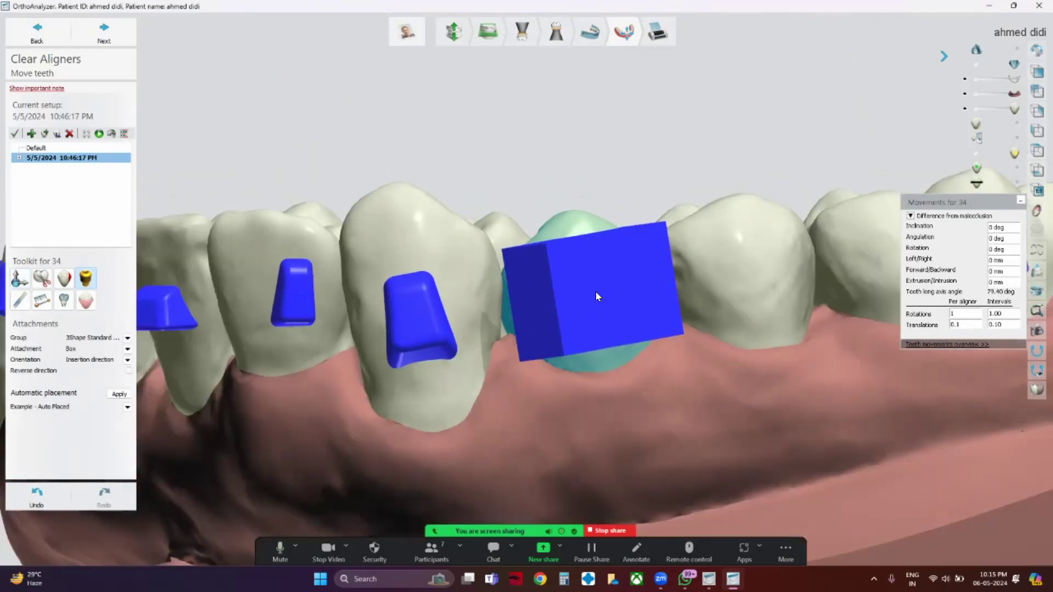
{"action": "right_click_drag", "start_coordinate": [576, 185], "coordinate": [592, 220]}
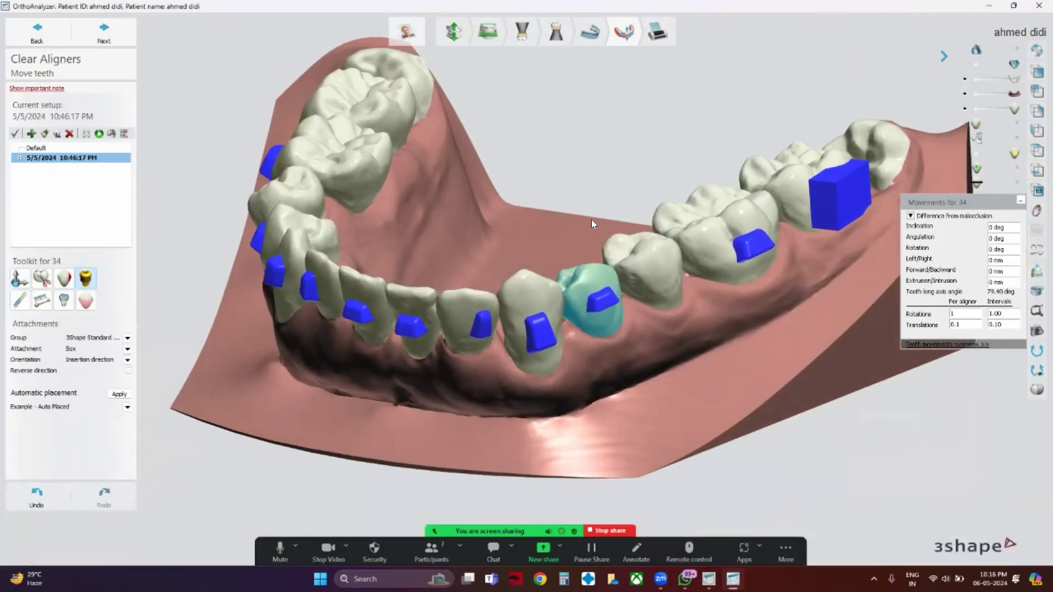
{"action": "left_click", "coordinate": [572, 165]}
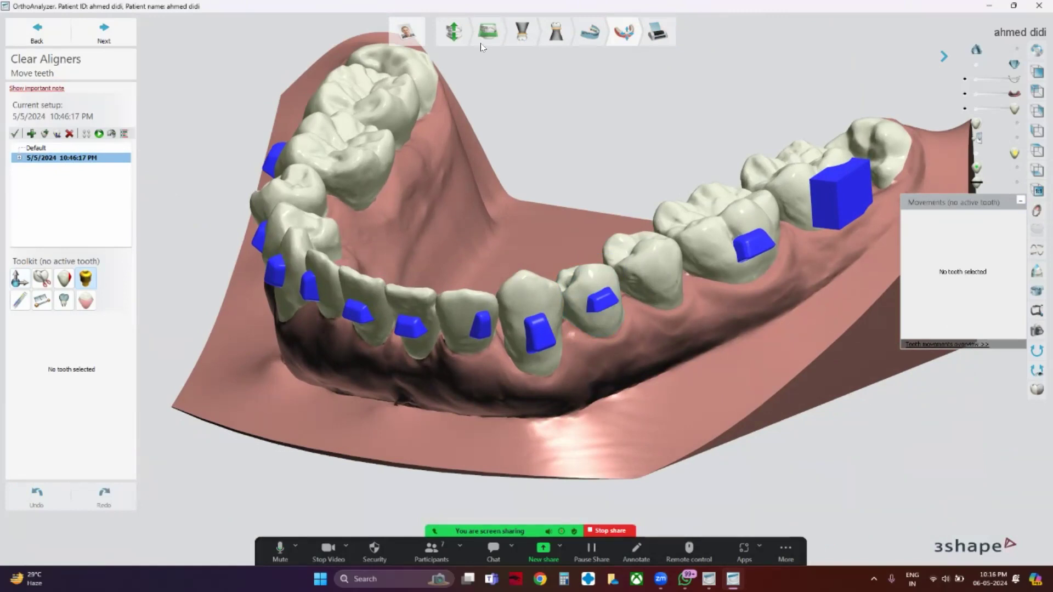
{"action": "left_click", "coordinate": [19, 158]}
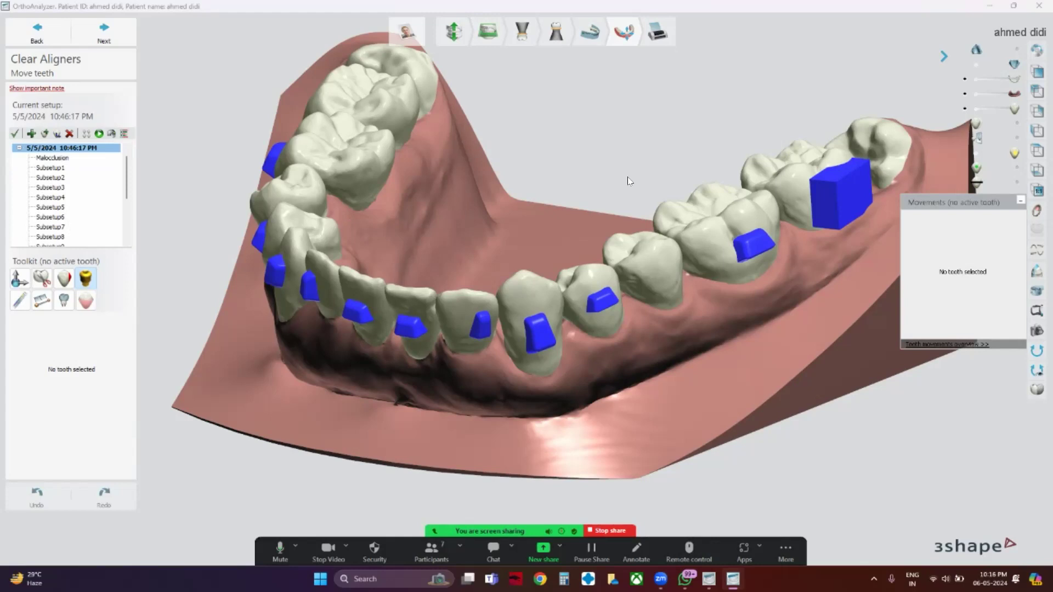
{"action": "left_click", "coordinate": [842, 193]}
{"action": "right_click", "coordinate": [851, 189]}
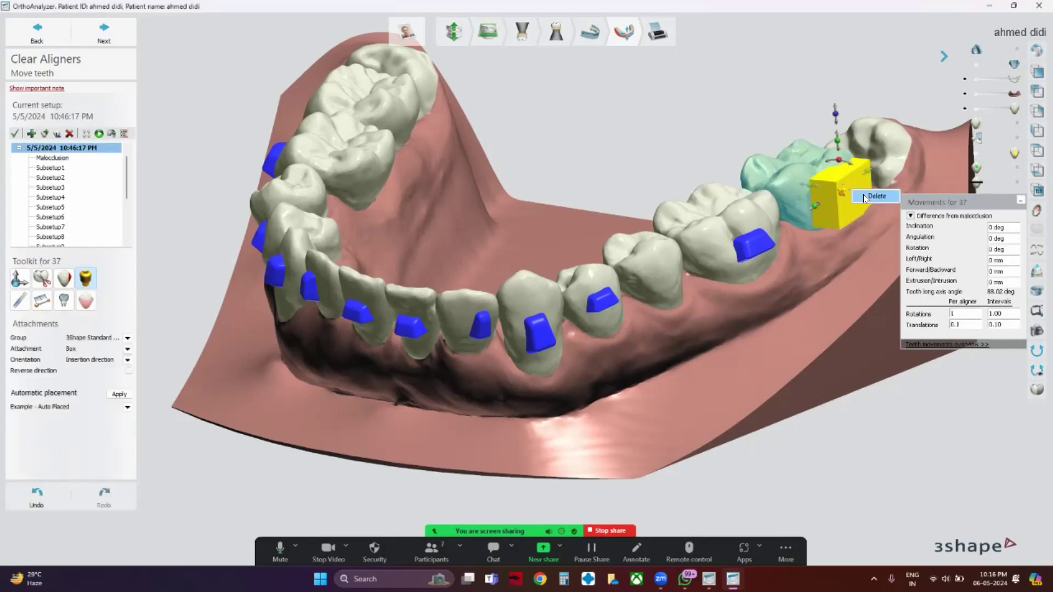
{"action": "left_click", "coordinate": [874, 196]}
- Check the subsetup count and the per-aligner translation and rotation limits, leaving the settings unchanged
{"action": "right_click_drag", "start_coordinate": [668, 196], "coordinate": [712, 205]}
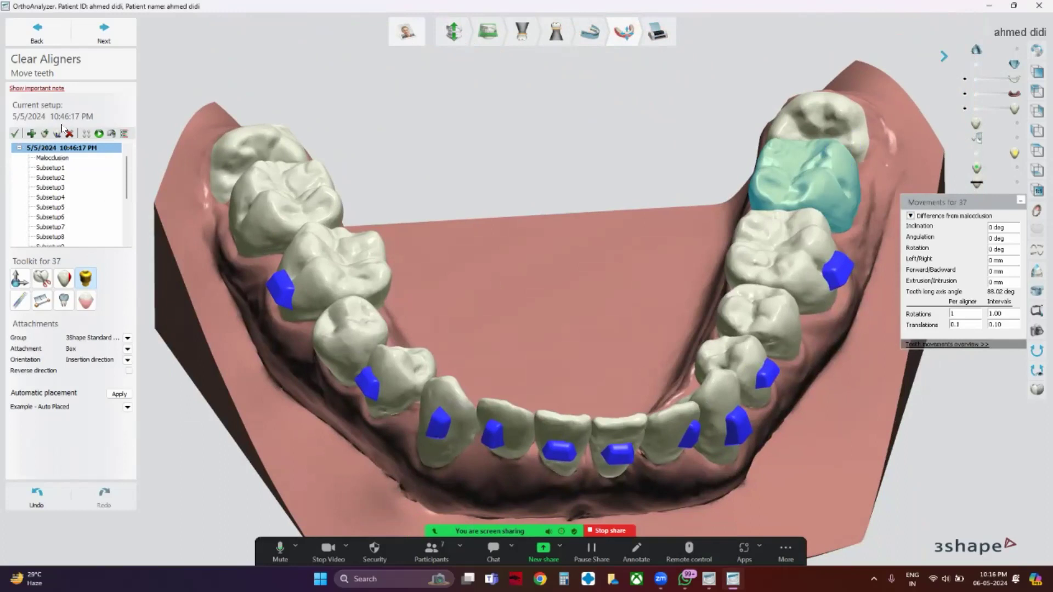
{"action": "left_click", "coordinate": [85, 131]}
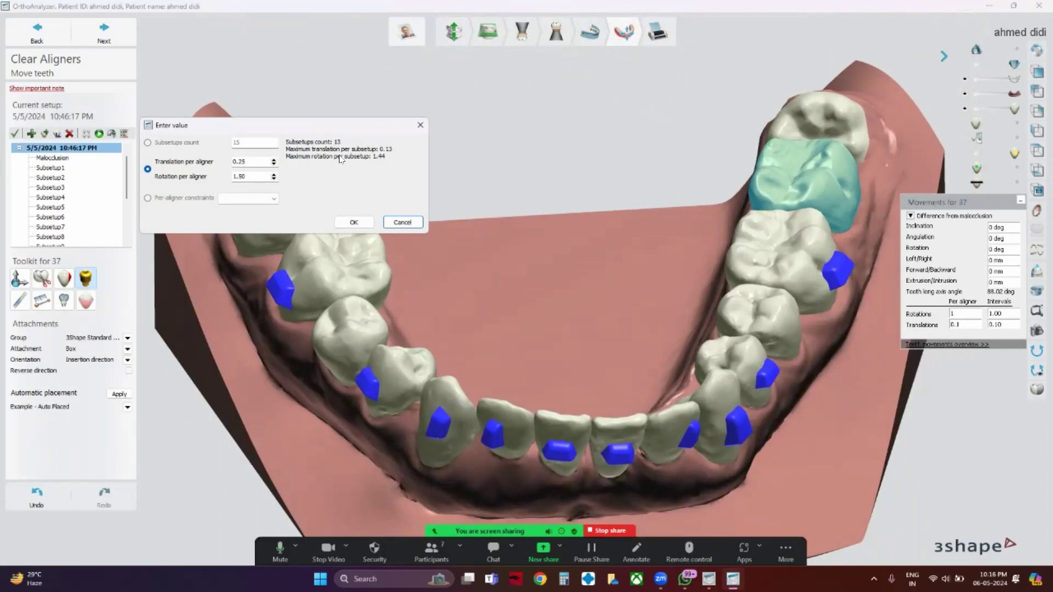
{"action": "left_click", "coordinate": [420, 125]}
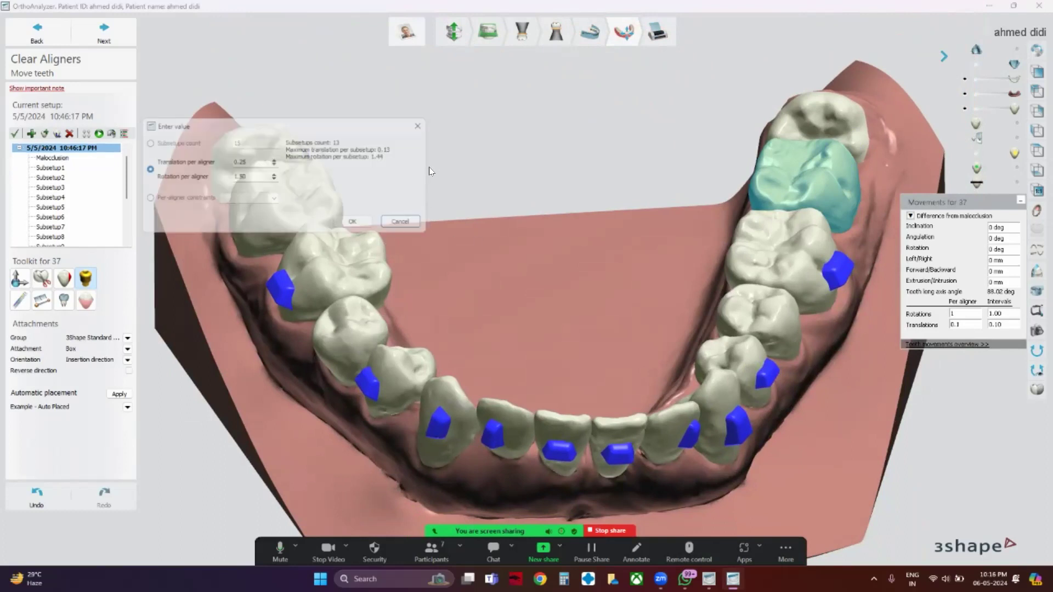
- Inspect the lower arch attachments from the front and close the case window
{"action": "scroll", "coordinate": [494, 305], "scroll_direction": "down", "scroll_amount": 3}
{"action": "middle_click_drag", "start_coordinate": [511, 331], "coordinate": [487, 237]}
{"action": "right_click_drag", "start_coordinate": [507, 229], "coordinate": [492, 201]}
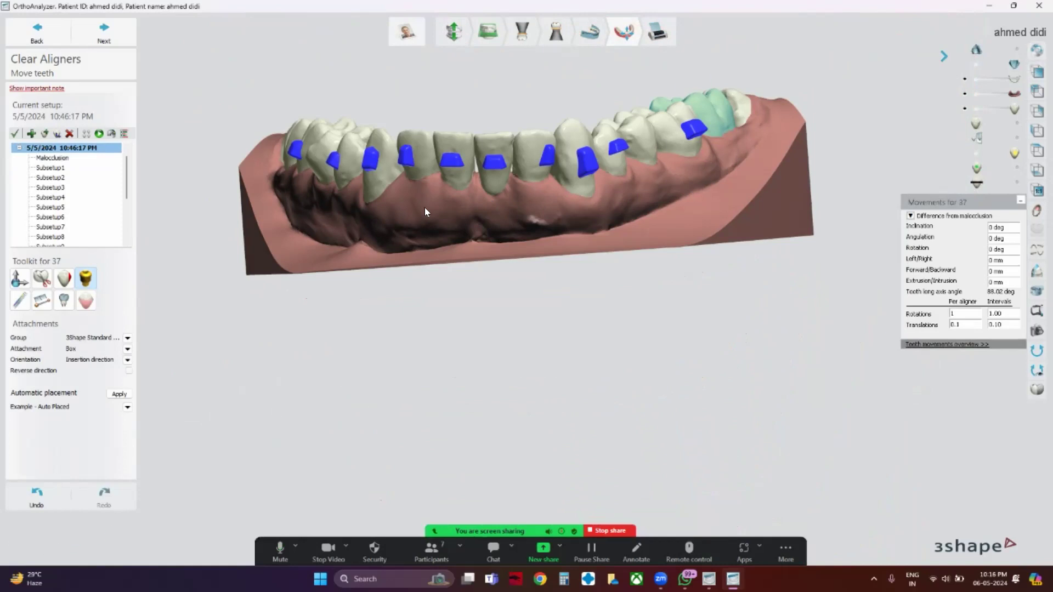
{"action": "left_click", "coordinate": [1037, 4]}
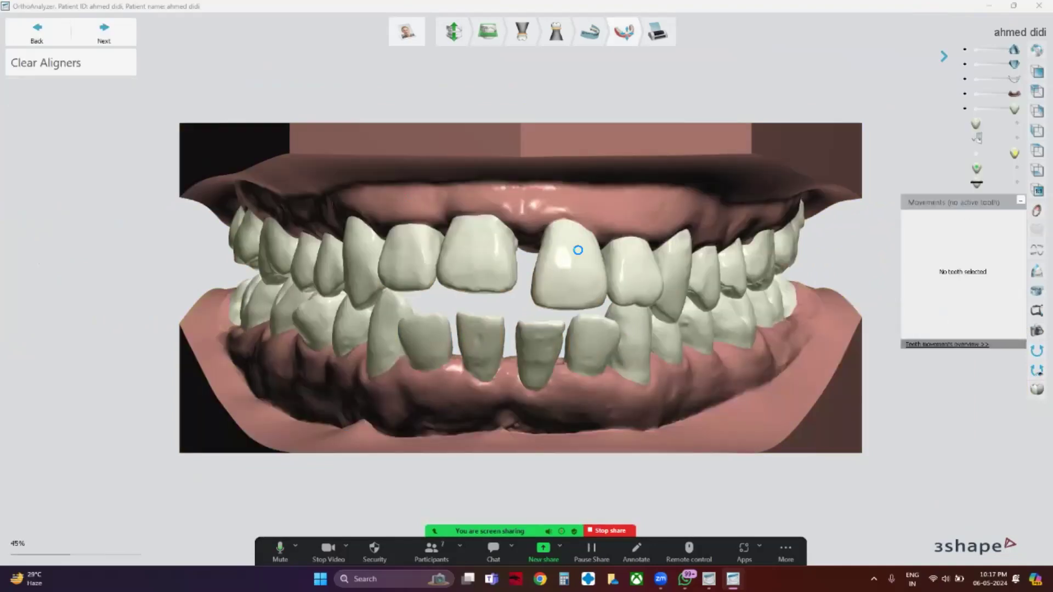
- Show the upper arch and hide the lower arch in the reopened clear aligner setup
{"action": "left_click", "coordinate": [978, 51]}
{"action": "right_click_drag", "start_coordinate": [695, 404], "coordinate": [682, 483]}
{"action": "left_click", "coordinate": [1015, 64]}
{"action": "left_click", "coordinate": [1018, 48]}
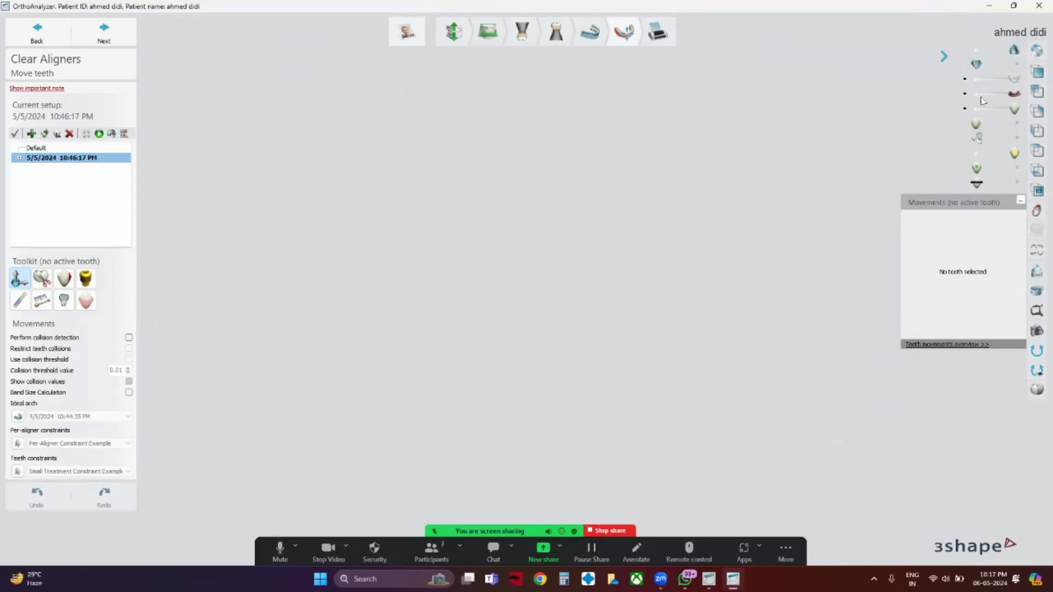
- Examine from the occlusal side how the attachments sit on the upper left premolars and first molar
{"action": "right_click_drag", "start_coordinate": [525, 285], "coordinate": [509, 258]}
{"action": "scroll", "coordinate": [622, 147], "scroll_direction": "up", "scroll_amount": 5}
{"action": "right_click_drag", "start_coordinate": [669, 148], "coordinate": [554, 177]}
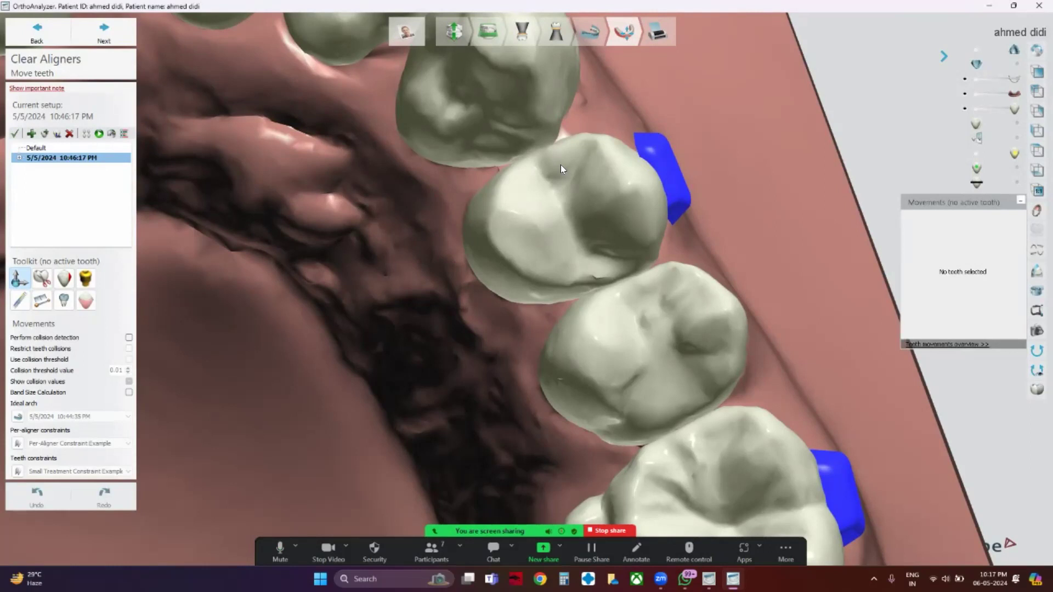
{"action": "scroll", "coordinate": [561, 165], "scroll_direction": "down", "scroll_amount": 3}
{"action": "mouse_move", "coordinate": [582, 155]}
{"action": "right_mouse_down"}
{"action": "mouse_move", "coordinate": [571, 187]}
{"action": "mouse_move", "coordinate": [582, 146]}
{"action": "right_mouse_up"}
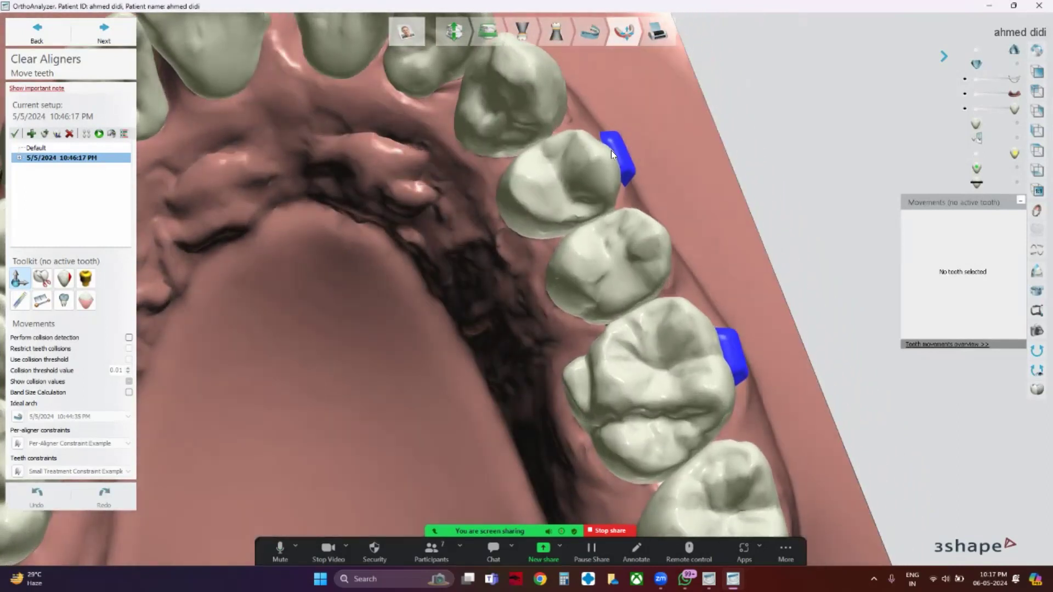
{"action": "scroll", "coordinate": [612, 150], "scroll_direction": "up", "scroll_amount": 5}
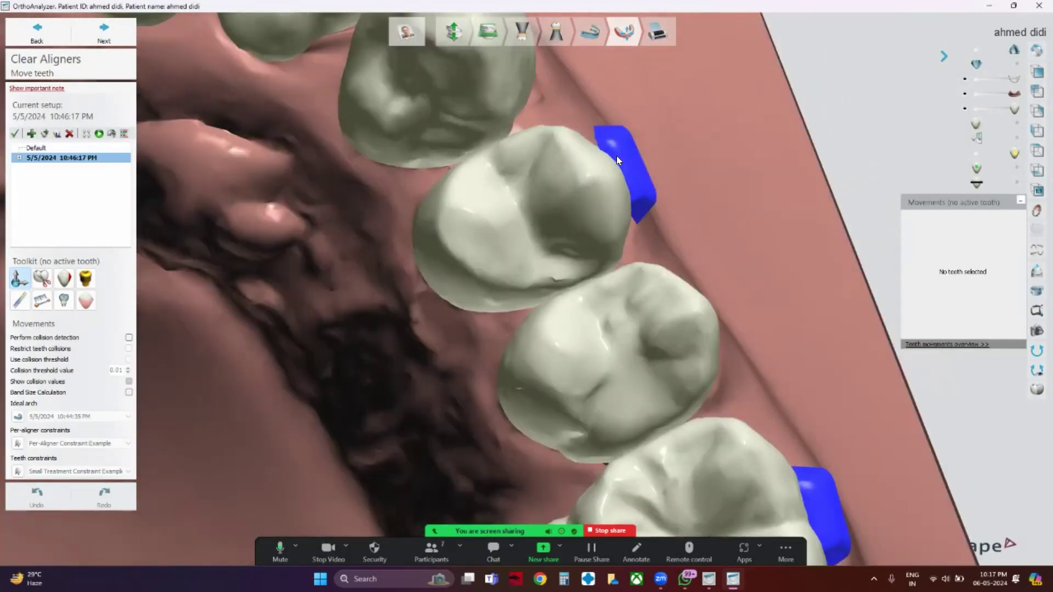
{"action": "right_click_drag", "start_coordinate": [616, 156], "coordinate": [620, 151]}
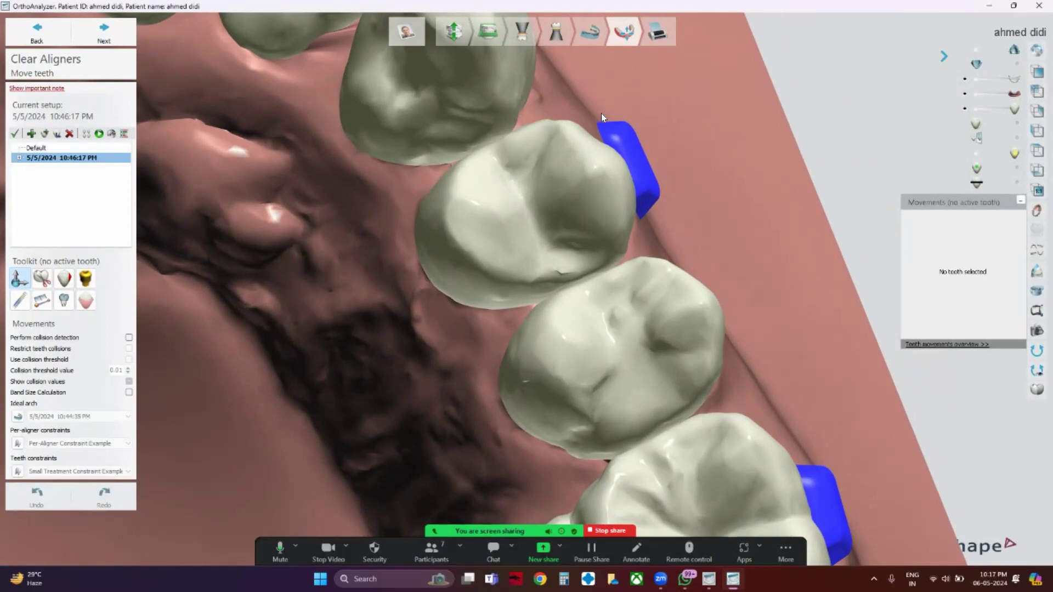
{"action": "right_click_drag", "start_coordinate": [610, 145], "coordinate": [641, 195]}
{"action": "right_click_drag", "start_coordinate": [658, 239], "coordinate": [646, 216]}
{"action": "right_click_drag", "start_coordinate": [484, 174], "coordinate": [337, 178]}
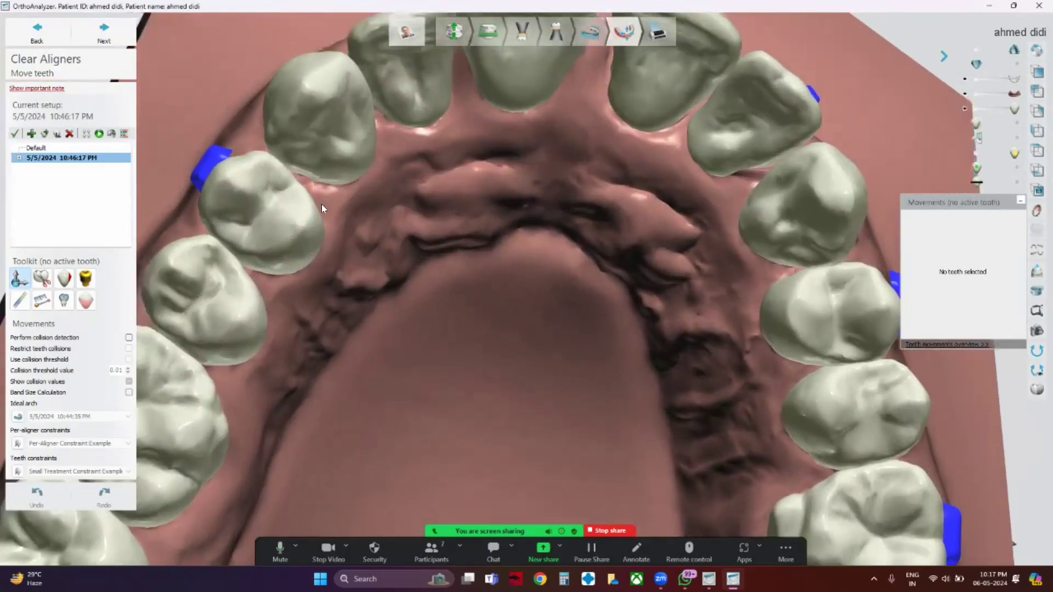
- Compare the attachments on both sides of the upper arch and examine the buccal surface of tooth 25
{"action": "scroll", "coordinate": [419, 177], "scroll_direction": "up", "scroll_amount": 10}
{"action": "right_click_drag", "start_coordinate": [425, 207], "coordinate": [473, 199]}
{"action": "scroll", "coordinate": [498, 238], "scroll_direction": "down", "scroll_amount": 6}
{"action": "right_click_drag", "start_coordinate": [499, 238], "coordinate": [590, 350]}
{"action": "scroll", "coordinate": [570, 230], "scroll_direction": "down", "scroll_amount": 3}
{"action": "scroll", "coordinate": [558, 364], "scroll_direction": "up", "scroll_amount": 3}
{"action": "scroll", "coordinate": [590, 350], "scroll_direction": "up", "scroll_amount": 3}
{"action": "right_click_drag", "start_coordinate": [535, 266], "coordinate": [518, 336]}
{"action": "scroll", "coordinate": [486, 264], "scroll_direction": "down", "scroll_amount": 3}
{"action": "scroll", "coordinate": [559, 271], "scroll_direction": "up", "scroll_amount": 3}
{"action": "right_click_drag", "start_coordinate": [558, 271], "coordinate": [351, 417]}
- Place a recbev1 attachment on the buccal surface of tooth 25
{"action": "left_click", "coordinate": [86, 278]}
{"action": "left_click", "coordinate": [432, 275]}
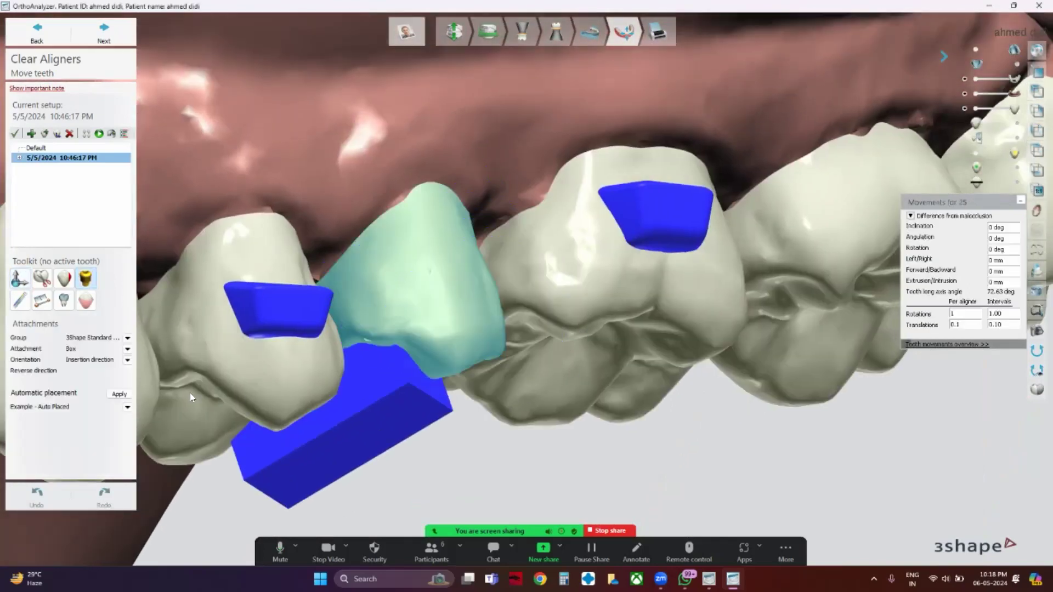
{"action": "left_click", "coordinate": [128, 349]}
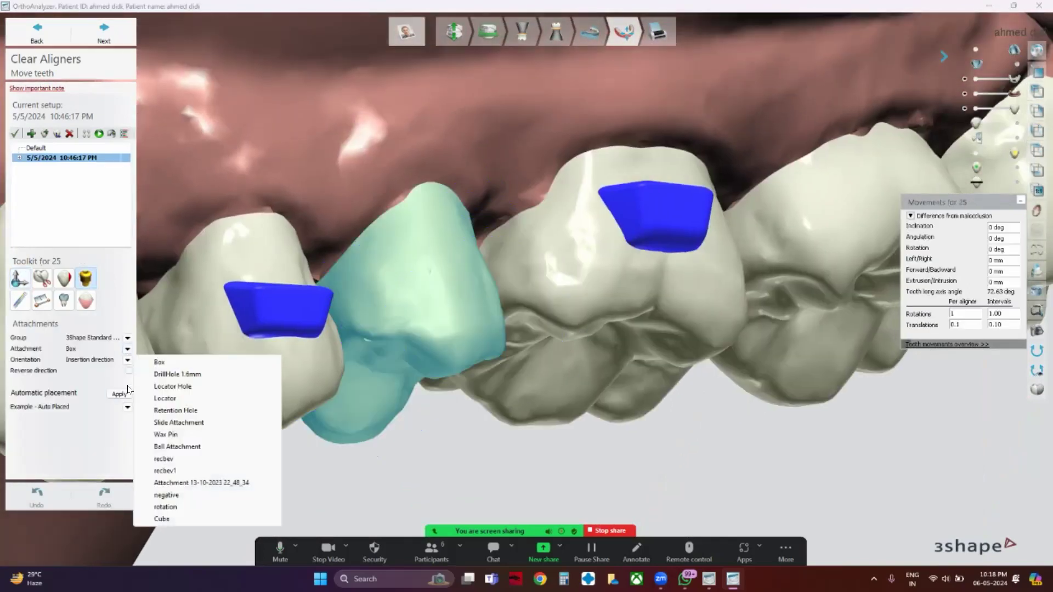
{"action": "left_click", "coordinate": [164, 470]}
{"action": "left_click", "coordinate": [445, 296]}
{"action": "right_click_drag", "start_coordinate": [456, 313], "coordinate": [436, 245]}
- Rotate the new attachment on tooth 25 and shift it slightly distally across the buccal surface
{"action": "left_click_drag", "start_coordinate": [385, 126], "coordinate": [464, 142]}
{"action": "right_click_drag", "start_coordinate": [464, 143], "coordinate": [463, 244]}
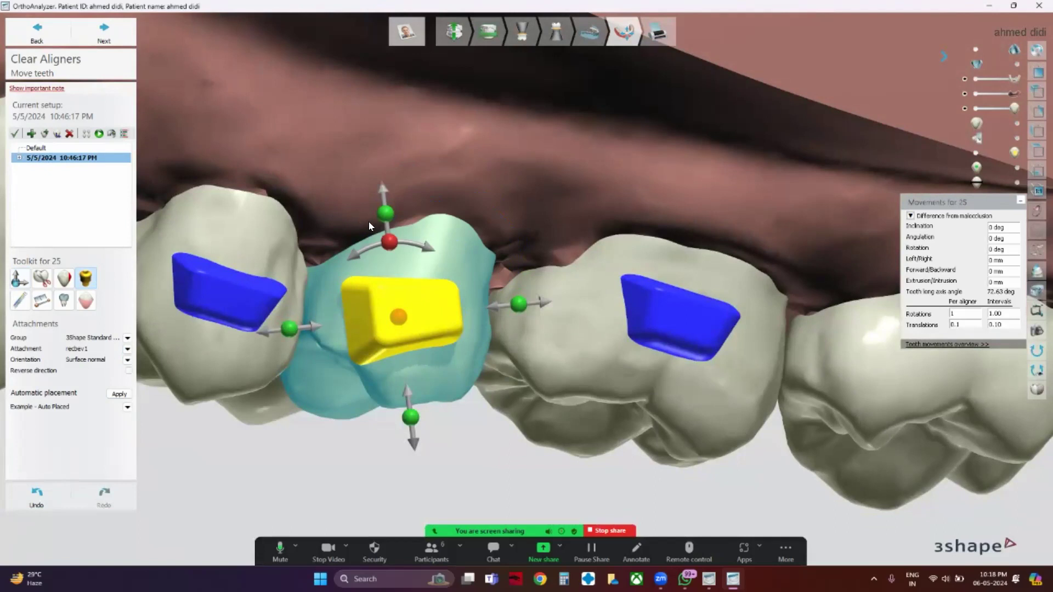
{"action": "left_click_drag", "start_coordinate": [387, 241], "coordinate": [423, 242]}
{"action": "left_click_drag", "start_coordinate": [402, 321], "coordinate": [433, 324]}
{"action": "right_click_drag", "start_coordinate": [464, 440], "coordinate": [470, 350]}
{"action": "left_click_drag", "start_coordinate": [479, 147], "coordinate": [460, 139]}
- Adjust the protrusion, depth and rotation of the tooth 25 attachment, judging its fit from the occlusal side
{"action": "scroll", "coordinate": [534, 141], "scroll_direction": "down", "scroll_amount": 3}
{"action": "middle_click_drag", "start_coordinate": [504, 57], "coordinate": [481, 126]}
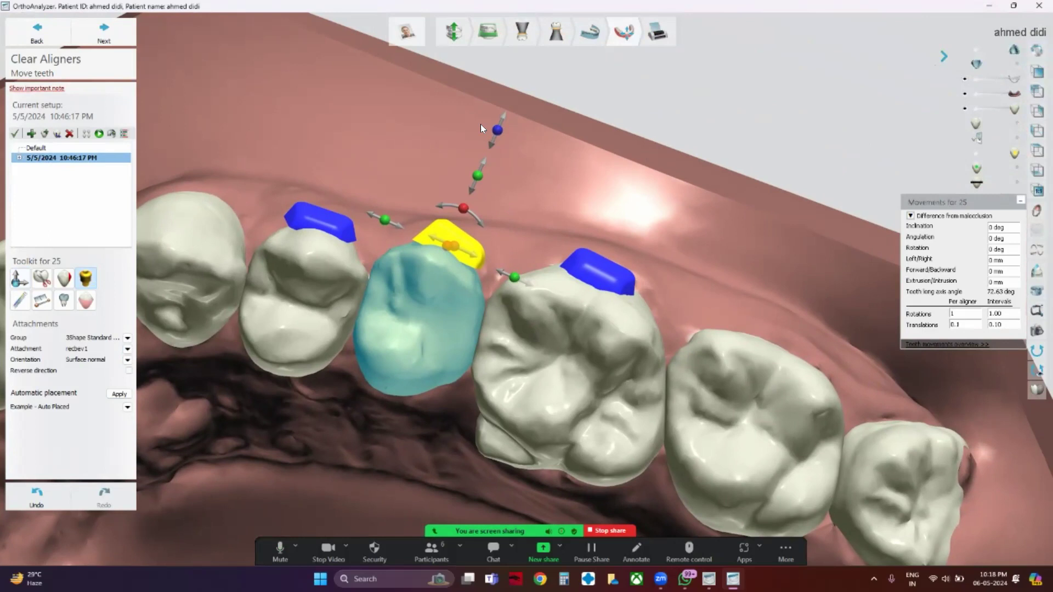
{"action": "left_click_drag", "start_coordinate": [477, 177], "coordinate": [481, 166]}
{"action": "left_click_drag", "start_coordinate": [505, 119], "coordinate": [497, 138]}
{"action": "left_click_drag", "start_coordinate": [468, 214], "coordinate": [451, 215]}
{"action": "scroll", "coordinate": [483, 224], "scroll_direction": "up", "scroll_amount": 6}
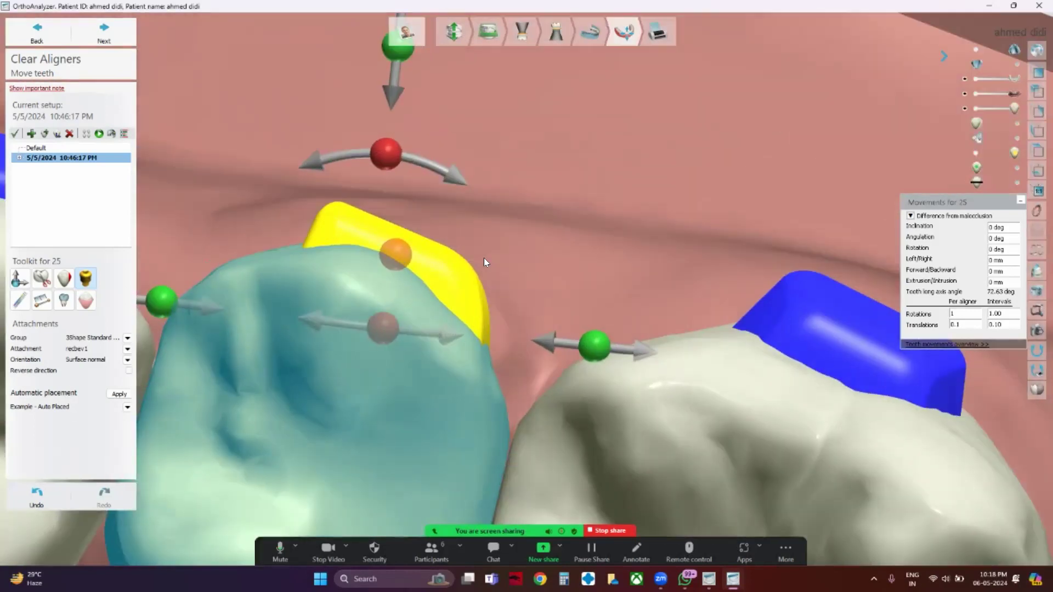
{"action": "right_click_drag", "start_coordinate": [483, 258], "coordinate": [379, 279]}
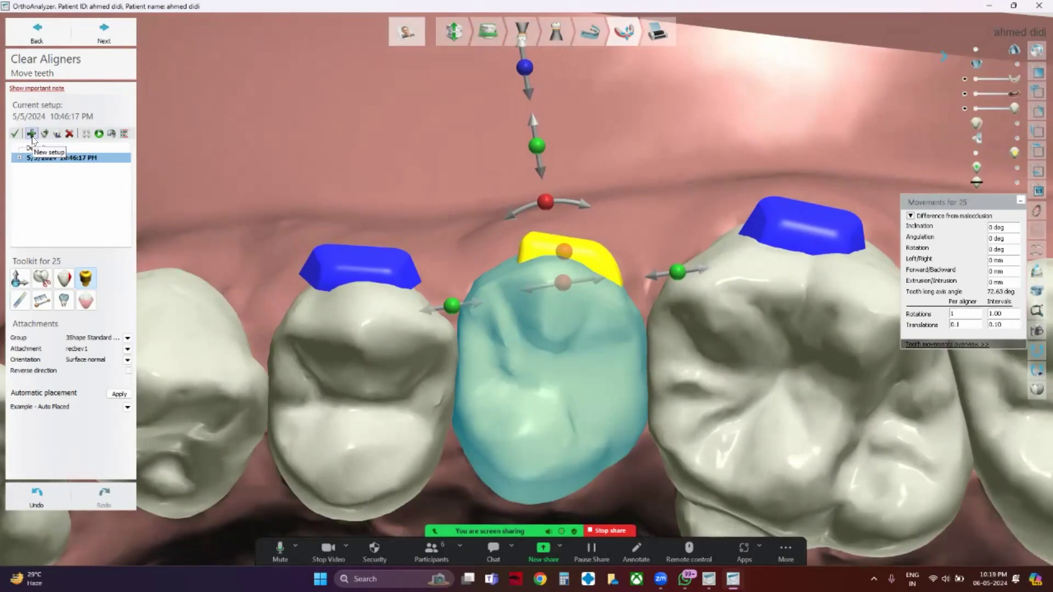
{"action": "right_click", "coordinate": [59, 158]}
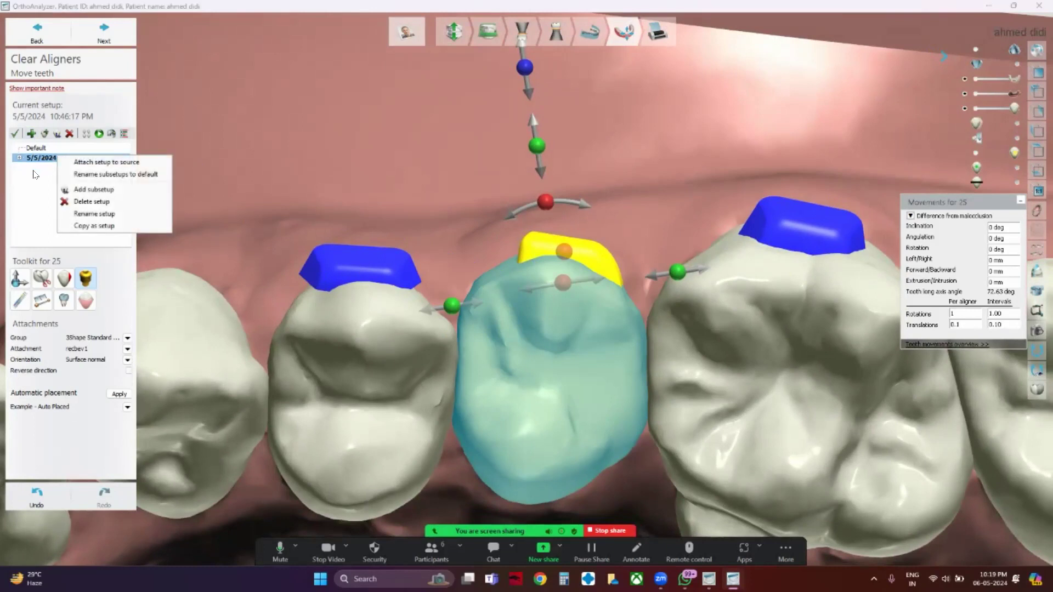
{"action": "left_click", "coordinate": [31, 132]}
{"action": "left_click", "coordinate": [32, 133]}
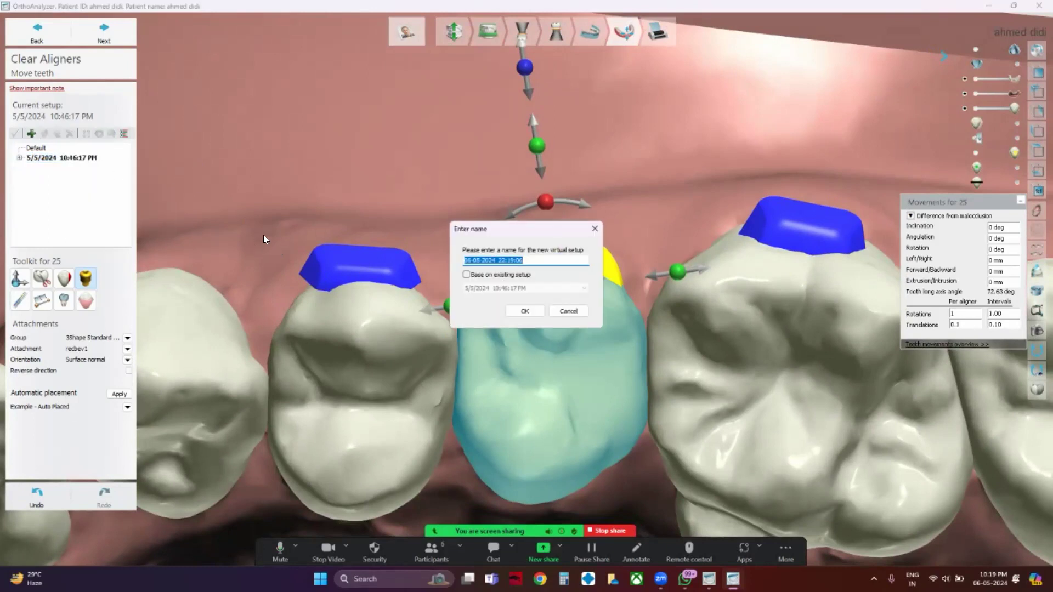
{"action": "left_click", "coordinate": [595, 229]}
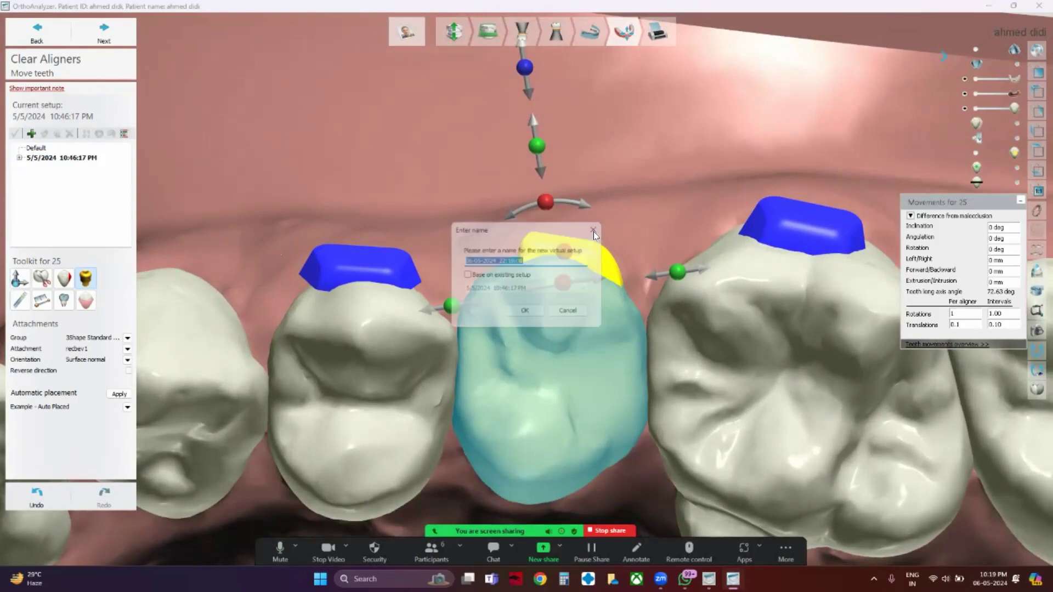
- Make the attachment on tooth 25 protrude further from the crown and tilt it towards the occlusal side
{"action": "left_click", "coordinate": [641, 353]}
{"action": "scroll", "coordinate": [638, 325], "scroll_direction": "down", "scroll_amount": 3}
{"action": "right_click_drag", "start_coordinate": [638, 323], "coordinate": [674, 285]}
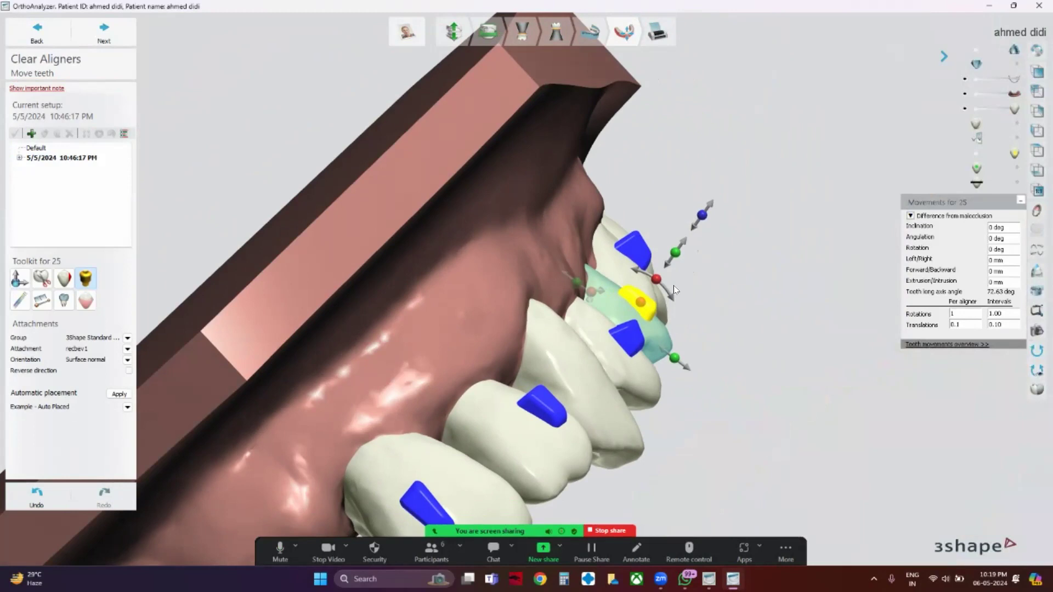
{"action": "left_click_drag", "start_coordinate": [677, 254], "coordinate": [688, 259]}
{"action": "right_click_drag", "start_coordinate": [723, 271], "coordinate": [723, 265]}
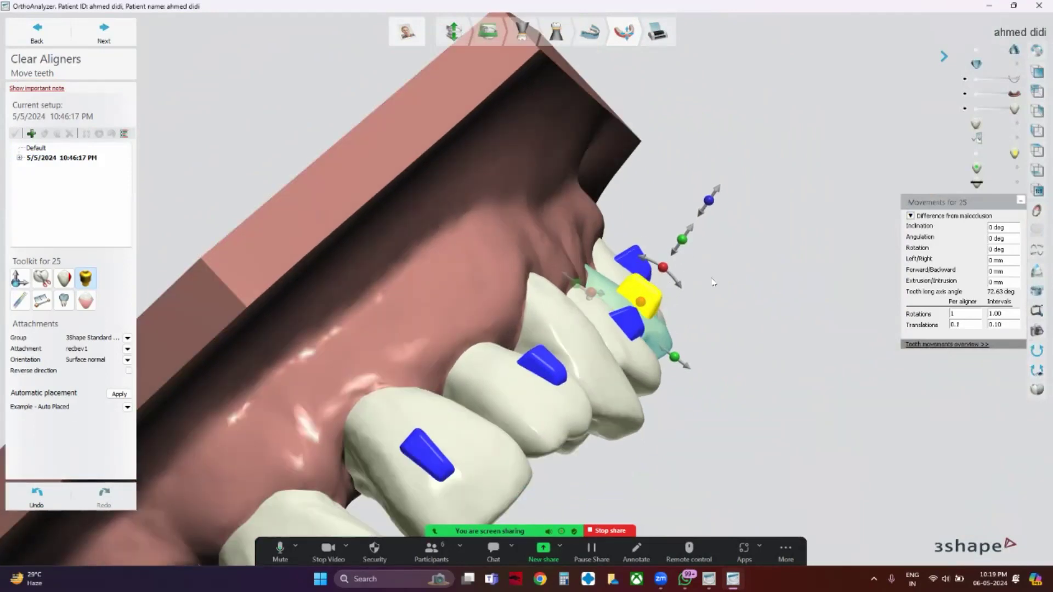
{"action": "scroll", "coordinate": [711, 277], "scroll_direction": "up", "scroll_amount": 3}
{"action": "scroll", "coordinate": [722, 260], "scroll_direction": "up", "scroll_amount": 2}
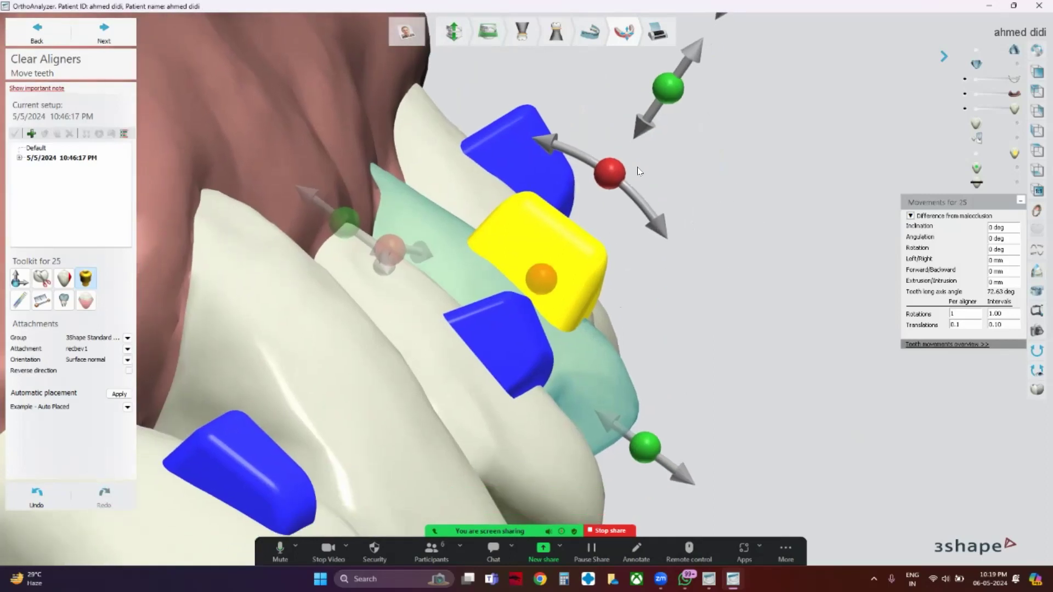
{"action": "left_click_drag", "start_coordinate": [607, 171], "coordinate": [628, 245]}
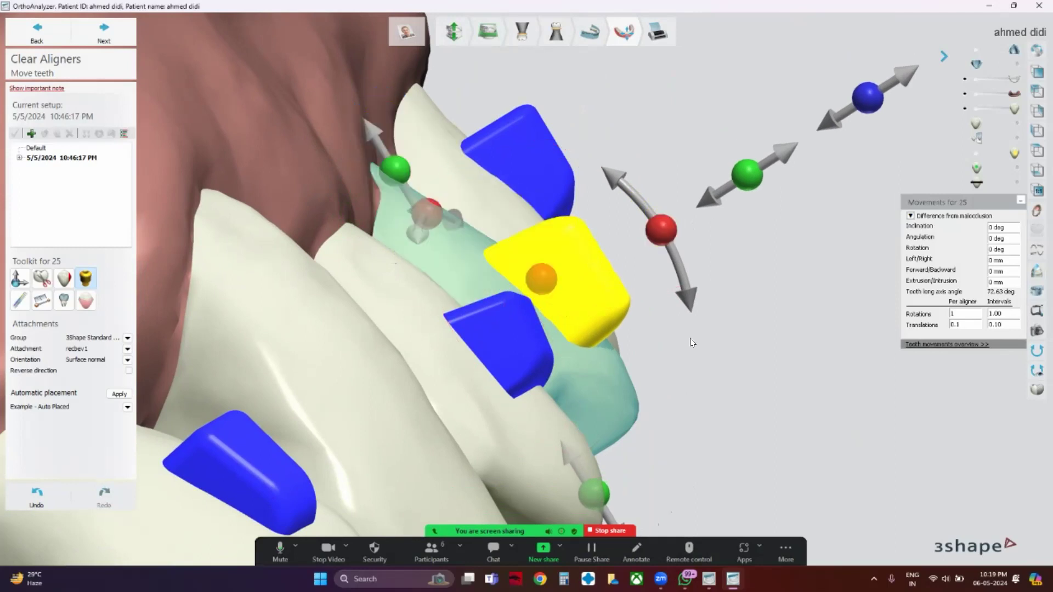
- Fine-tune the tilt of the tooth 25 attachment while comparing it with the neighbouring attachments from the front
{"action": "right_click_drag", "start_coordinate": [756, 352], "coordinate": [781, 354]}
{"action": "scroll", "coordinate": [759, 353], "scroll_direction": "down", "scroll_amount": 3}
{"action": "left_click_drag", "start_coordinate": [724, 319], "coordinate": [724, 334]}
{"action": "right_click_drag", "start_coordinate": [760, 357], "coordinate": [774, 362]}
{"action": "middle_click_drag", "start_coordinate": [773, 362], "coordinate": [659, 265]}
{"action": "right_click_drag", "start_coordinate": [658, 267], "coordinate": [677, 312]}
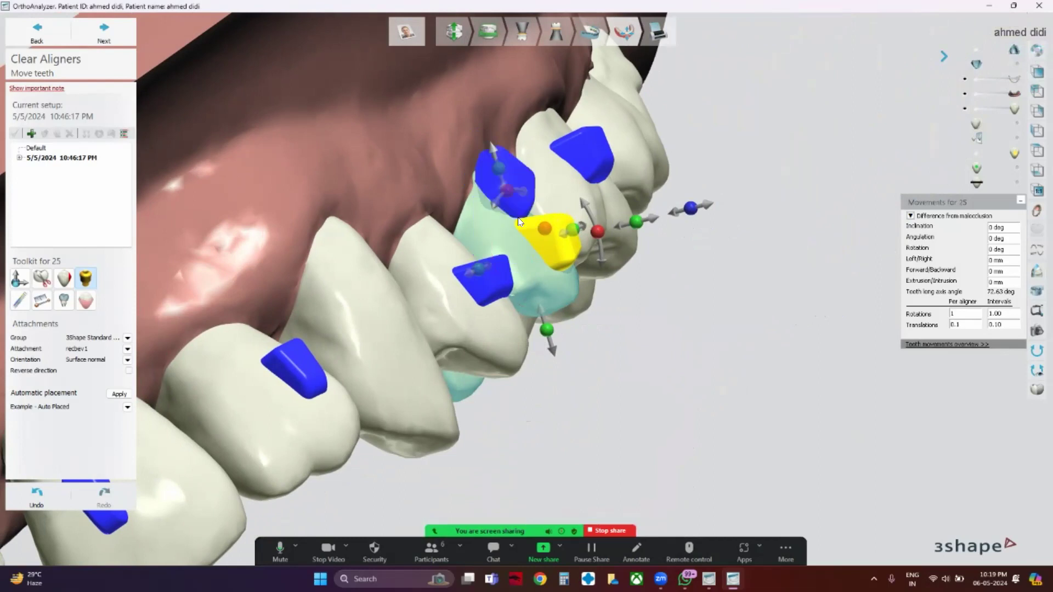
{"action": "right_click_drag", "start_coordinate": [693, 223], "coordinate": [708, 225]}
{"action": "right_click_drag", "start_coordinate": [678, 307], "coordinate": [653, 309]}
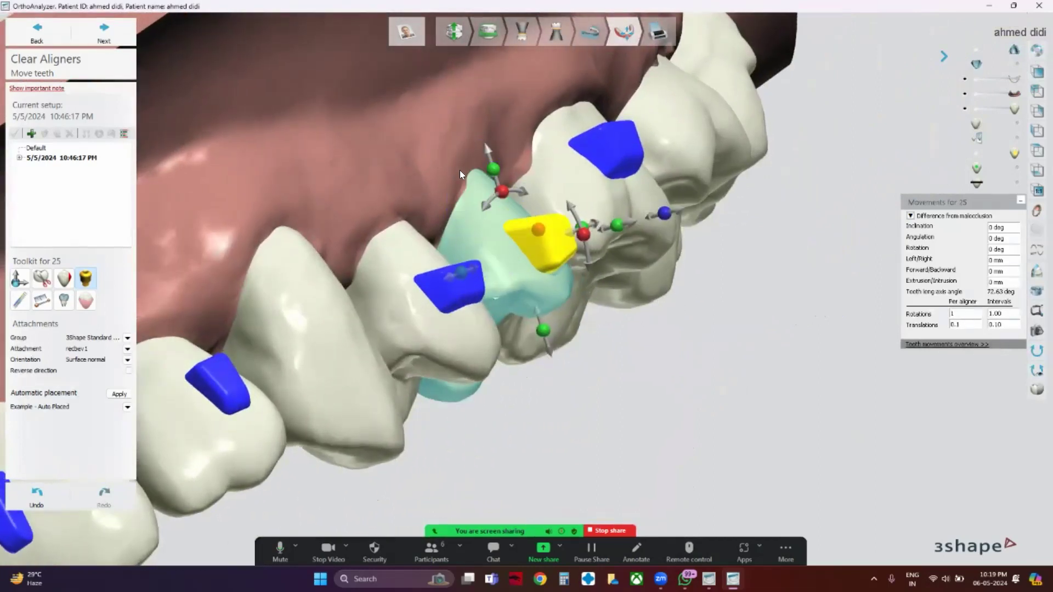
{"action": "right_click_drag", "start_coordinate": [689, 341], "coordinate": [644, 268]}
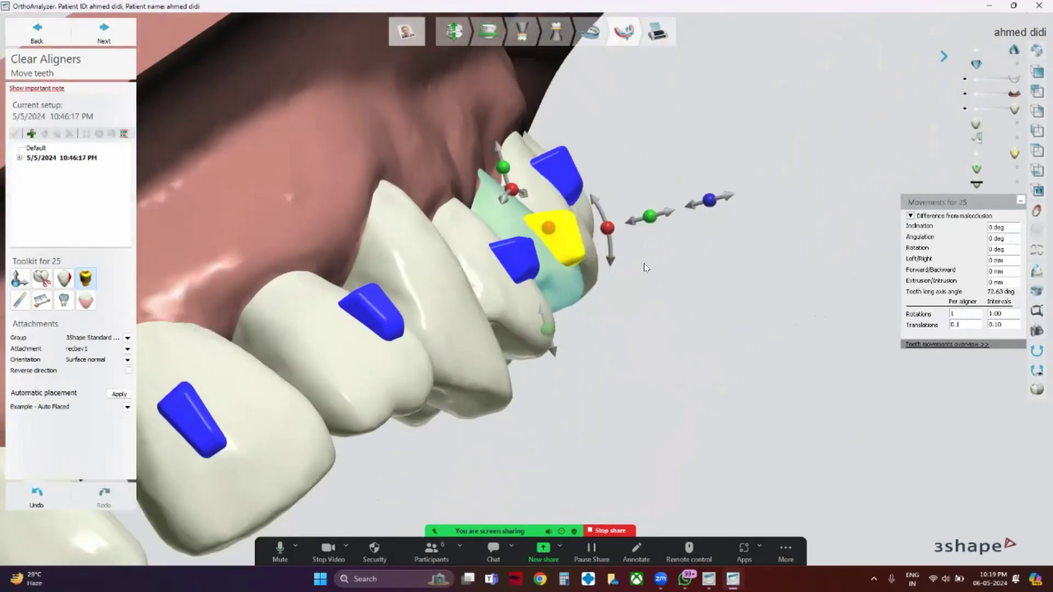
{"action": "left_click_drag", "start_coordinate": [608, 231], "coordinate": [600, 213]}
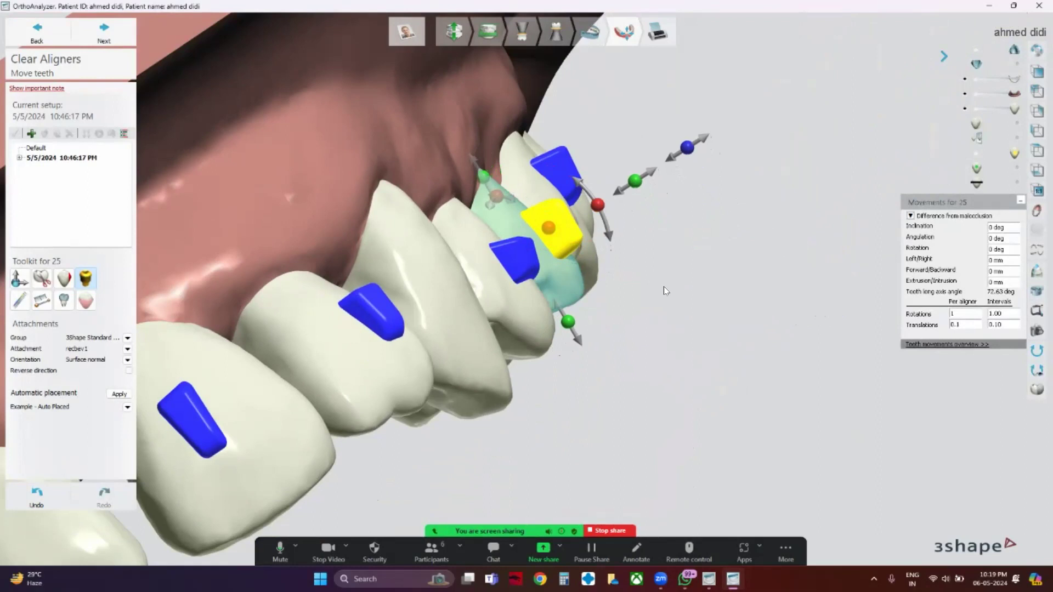
- Adjust the position of the occlusal edge of the attachment on tooth 25
{"action": "scroll", "coordinate": [661, 279], "scroll_direction": "down", "scroll_amount": 1}
{"action": "scroll", "coordinate": [661, 277], "scroll_direction": "down", "scroll_amount": 2}
{"action": "right_click_drag", "start_coordinate": [693, 308], "coordinate": [614, 337]}
{"action": "left_click_drag", "start_coordinate": [568, 322], "coordinate": [580, 312]}
{"action": "right_click_drag", "start_coordinate": [580, 311], "coordinate": [455, 381]}
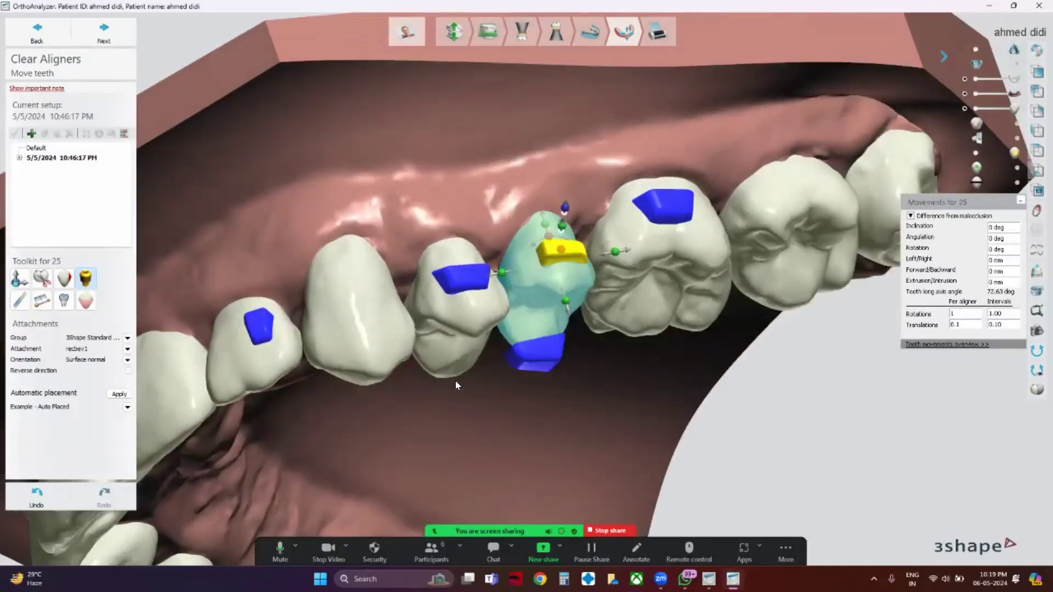
- Readjust the tilt of the tooth 25 attachment, turning its outer face towards the gingiva
{"action": "right_click_drag", "start_coordinate": [691, 329], "coordinate": [622, 278]}
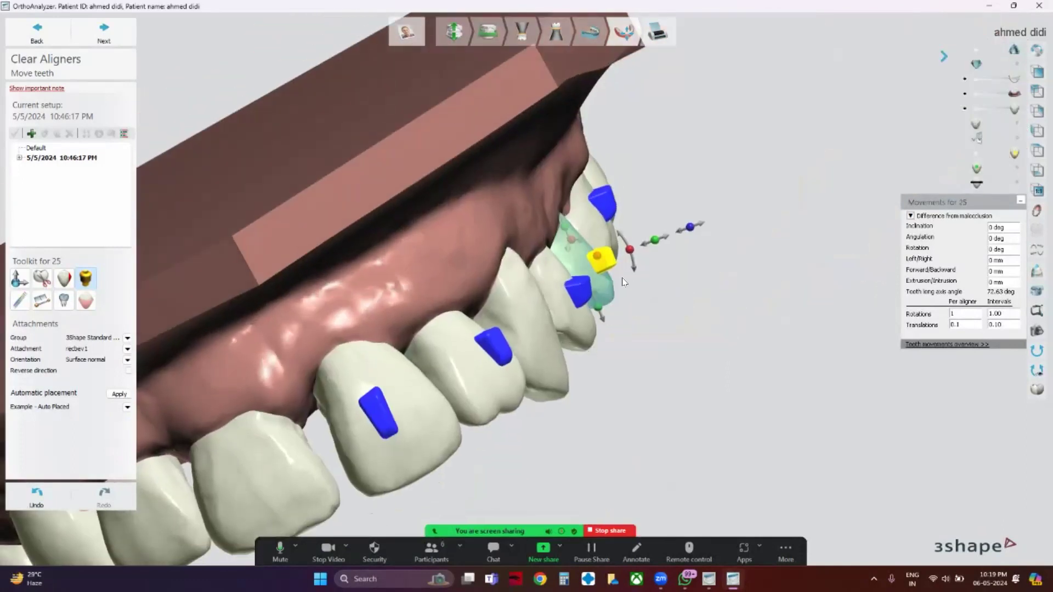
{"action": "scroll", "coordinate": [623, 278], "scroll_direction": "up", "scroll_amount": 3}
{"action": "left_click_drag", "start_coordinate": [637, 220], "coordinate": [638, 239]}
{"action": "mouse_move", "coordinate": [688, 355]}
{"action": "right_mouse_down"}
{"action": "mouse_move", "coordinate": [662, 356]}
{"action": "mouse_move", "coordinate": [625, 384]}
{"action": "mouse_move", "coordinate": [689, 344]}
{"action": "right_mouse_up"}
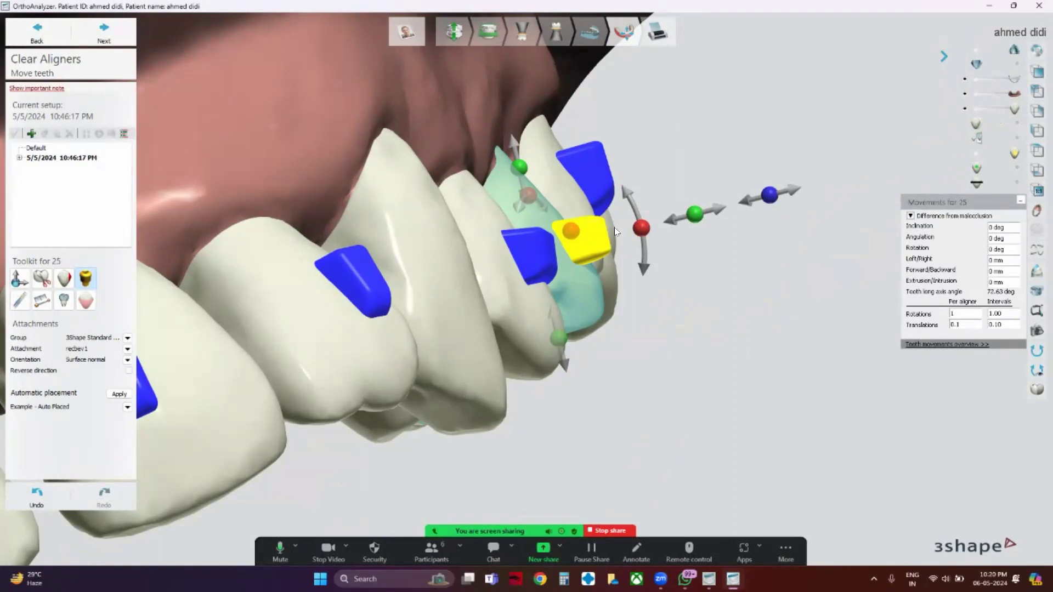
{"action": "left_click_drag", "start_coordinate": [641, 229], "coordinate": [629, 196]}
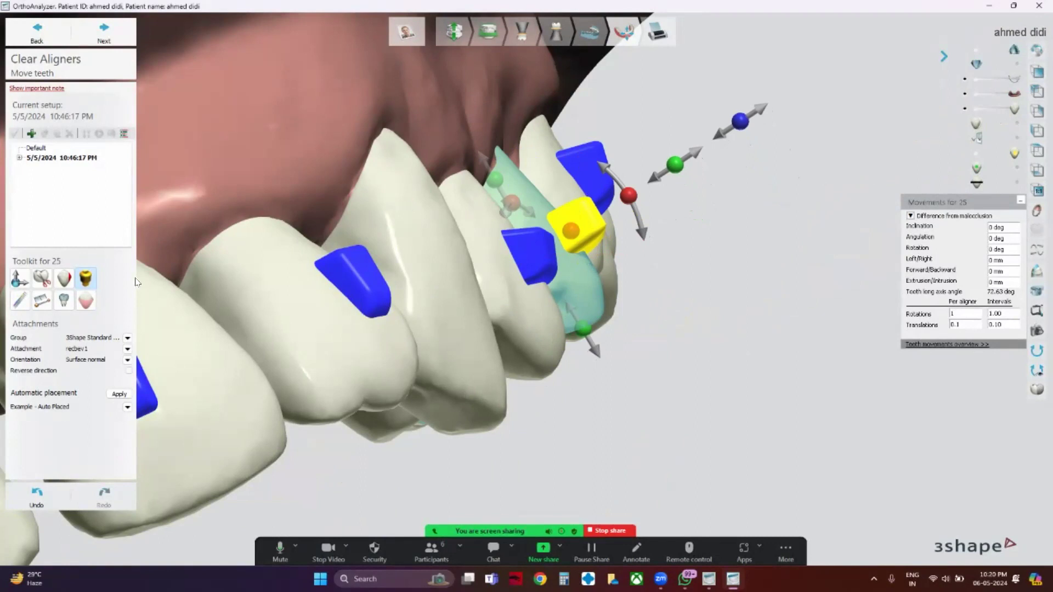
- Switch to the tooth movement tool and inspect the tooth 25 attachment from the buccal and occlusal sides
{"action": "left_click", "coordinate": [19, 278]}
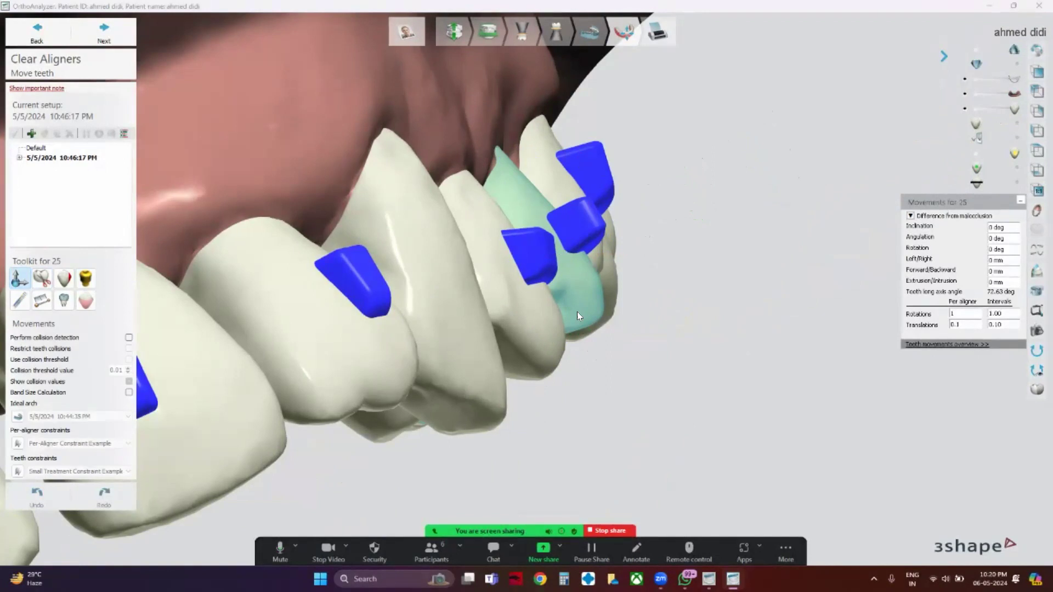
{"action": "scroll", "coordinate": [654, 243], "scroll_direction": "down", "scroll_amount": 3}
{"action": "left_click", "coordinate": [797, 234]}
{"action": "right_click_drag", "start_coordinate": [735, 257], "coordinate": [675, 291]}
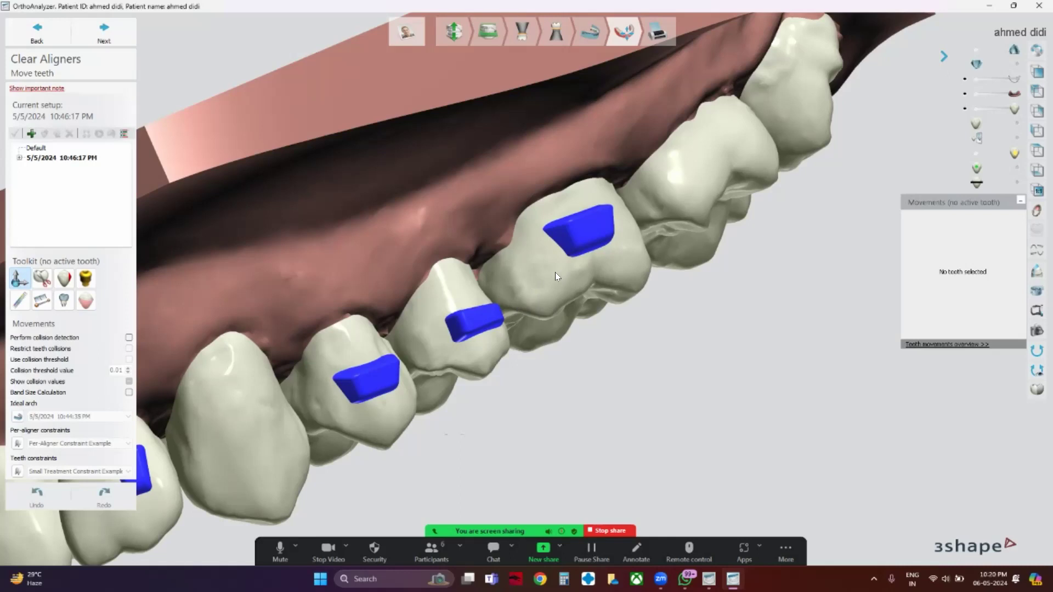
{"action": "right_click_drag", "start_coordinate": [555, 272], "coordinate": [438, 198]}
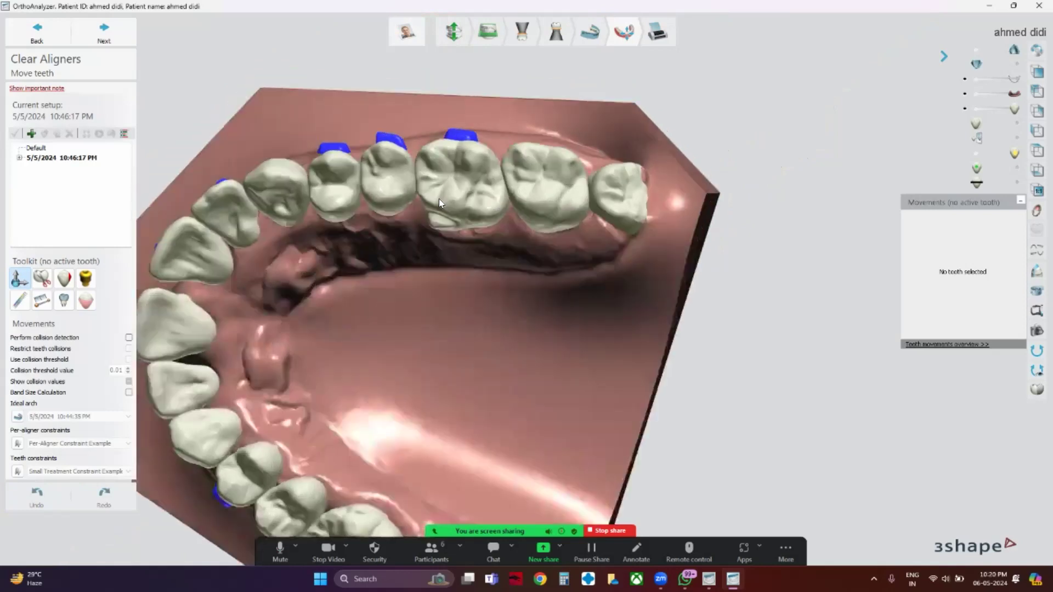
- Move tooth 25 buccally, about 1.34 mm in the forward/backward direction
{"action": "left_click", "coordinate": [387, 185]}
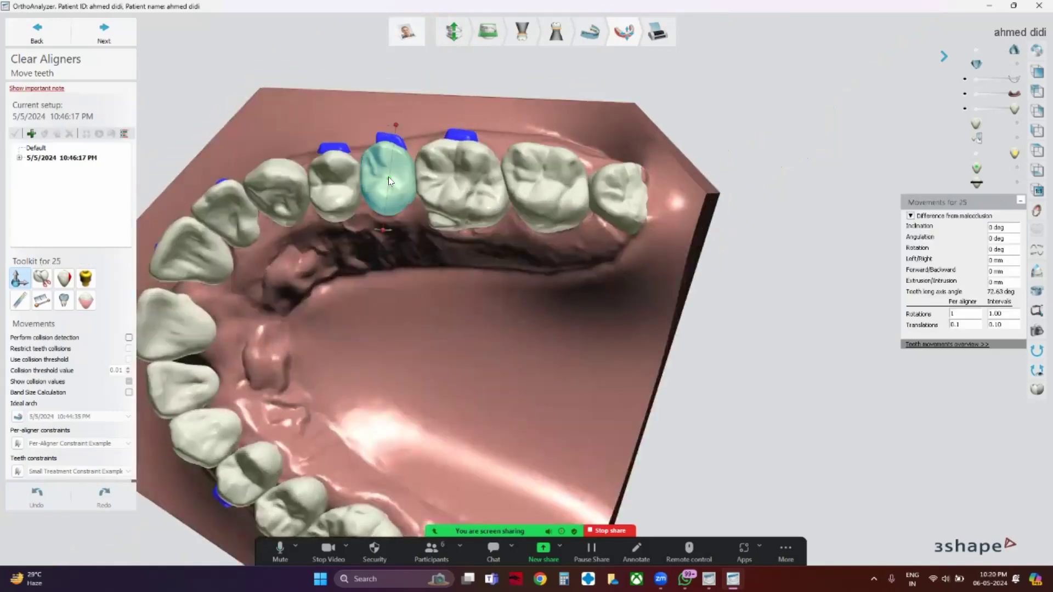
{"action": "left_click_drag", "start_coordinate": [387, 180], "coordinate": [389, 169]}
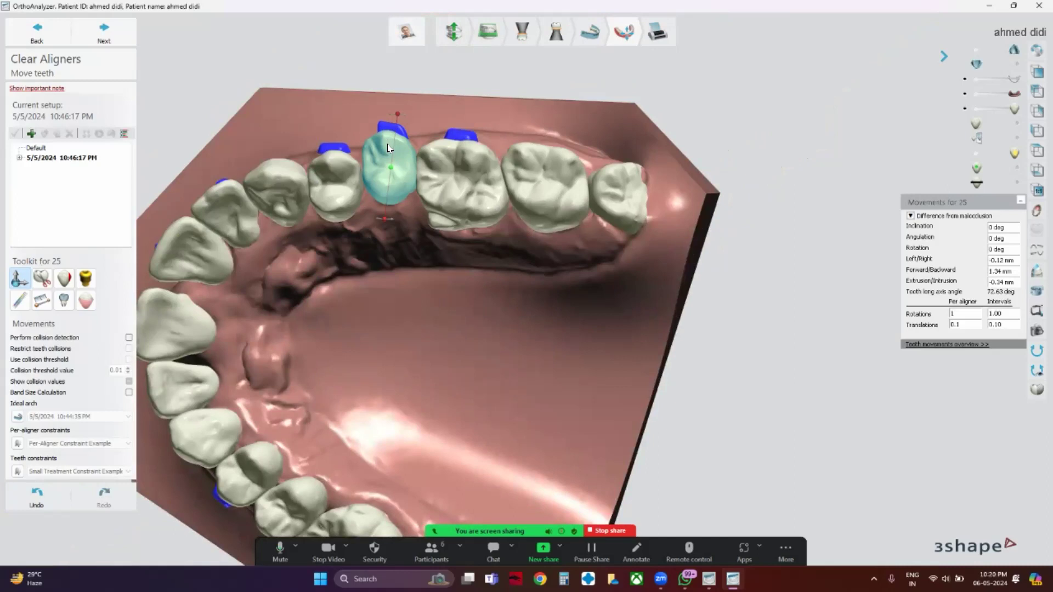
{"action": "right_click_drag", "start_coordinate": [445, 155], "coordinate": [482, 173]}
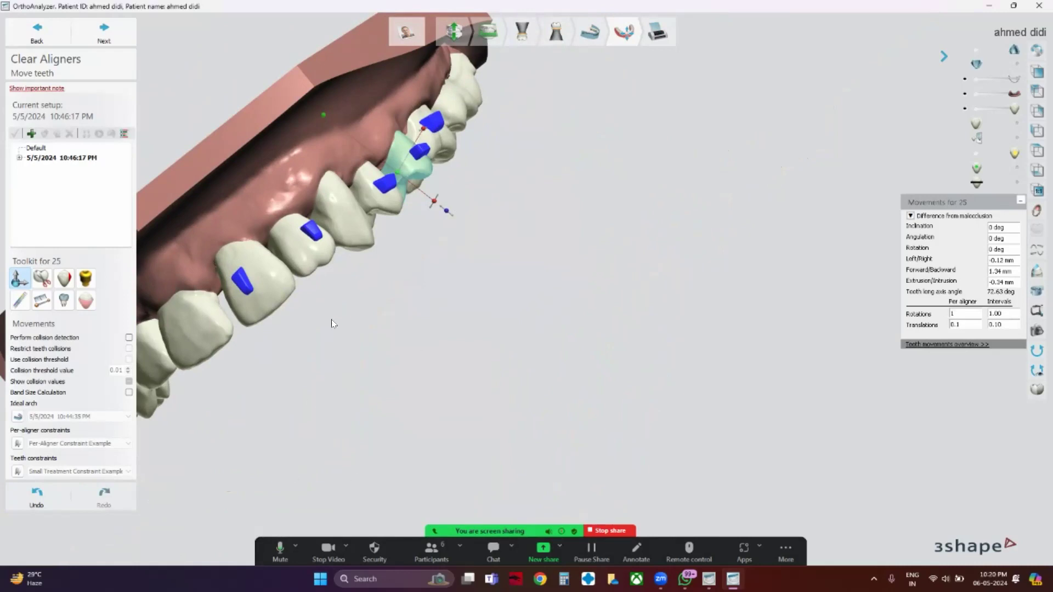
- Duplicate the 5/5/2024 10:46:17 PM setup as a new virtual setup named plan2
{"action": "right_click_drag", "start_coordinate": [339, 215], "coordinate": [508, 235]}
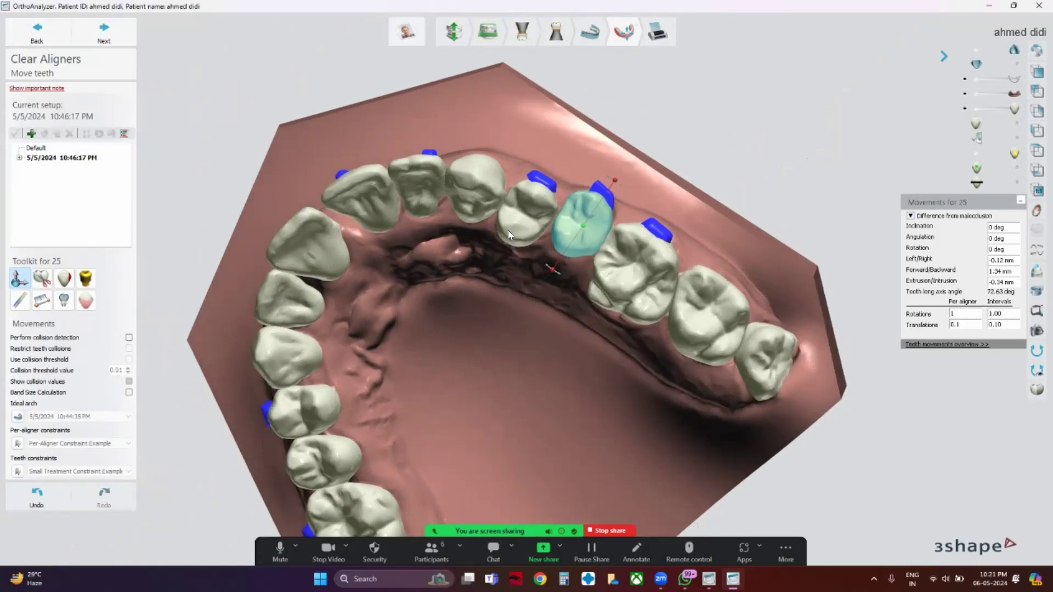
{"action": "left_click", "coordinate": [88, 171]}
{"action": "left_click", "coordinate": [38, 159]}
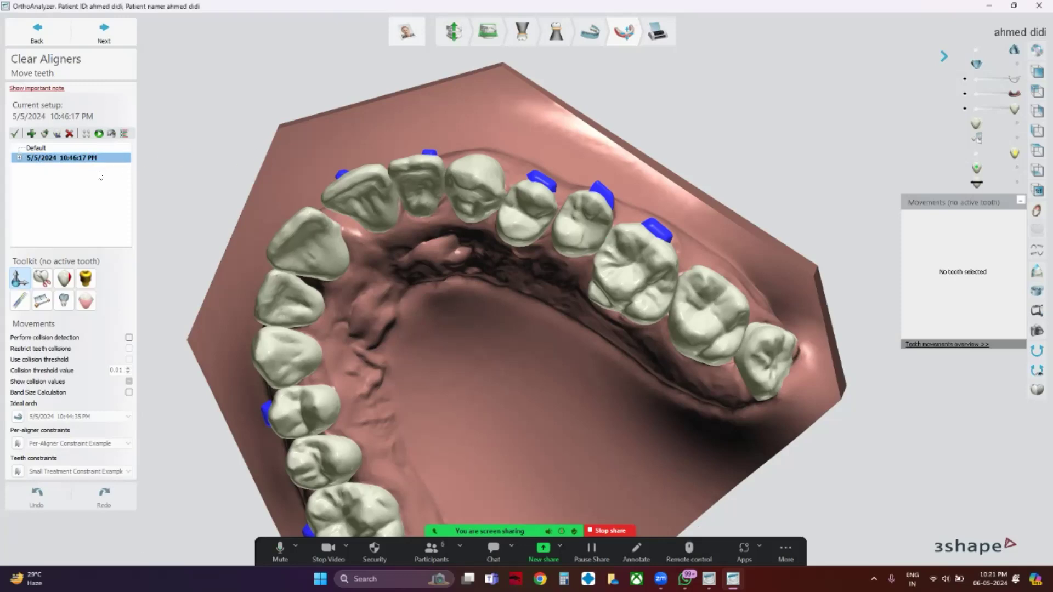
{"action": "left_click", "coordinate": [46, 135]}
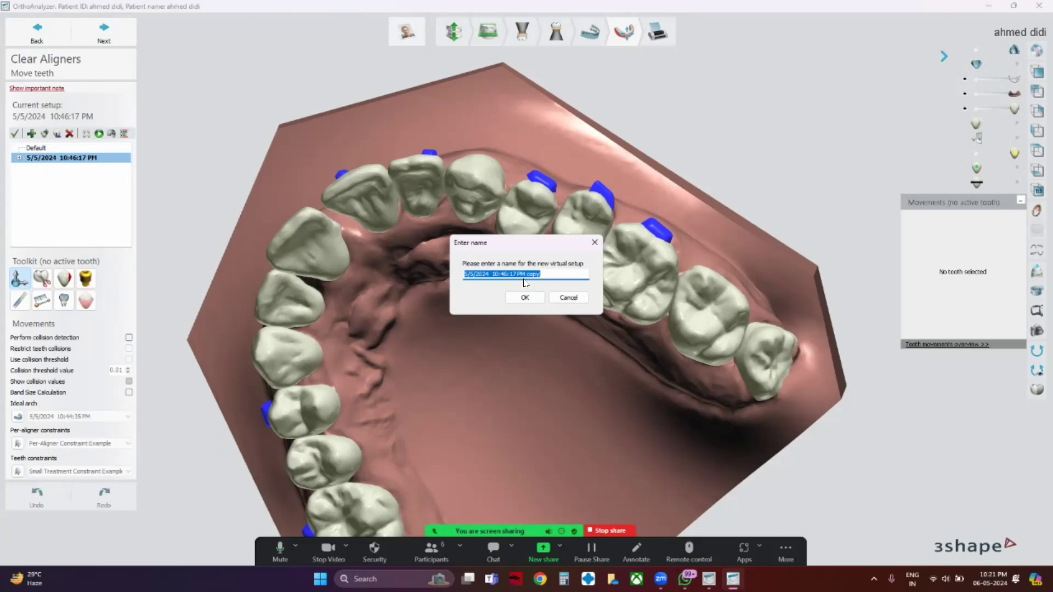
{"action": "type", "text": "se"}
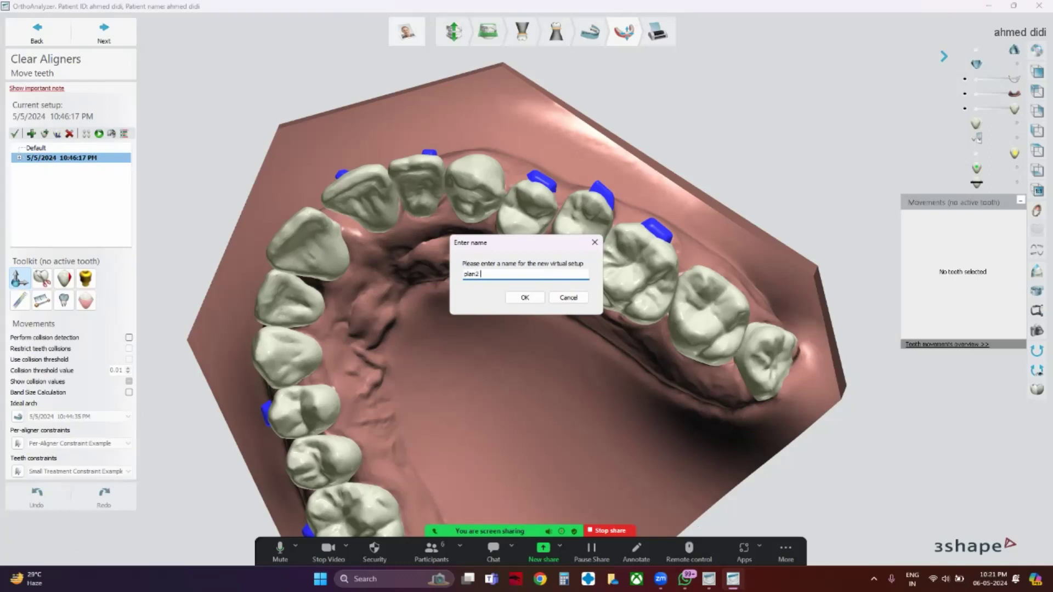
{"action": "left_click", "coordinate": [523, 296]}
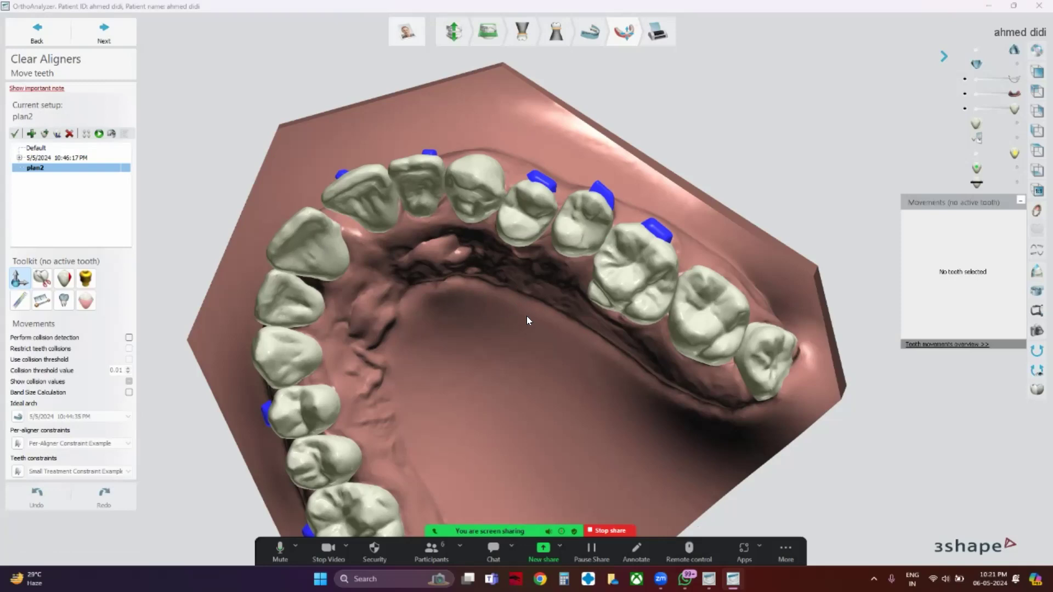
- Activate plan2 and extend the box attachment on tooth 24 further outward in the buccal direction
{"action": "double_click", "coordinate": [39, 169]}
{"action": "right_click_drag", "start_coordinate": [480, 225], "coordinate": [510, 289]}
{"action": "left_click", "coordinate": [86, 278]}
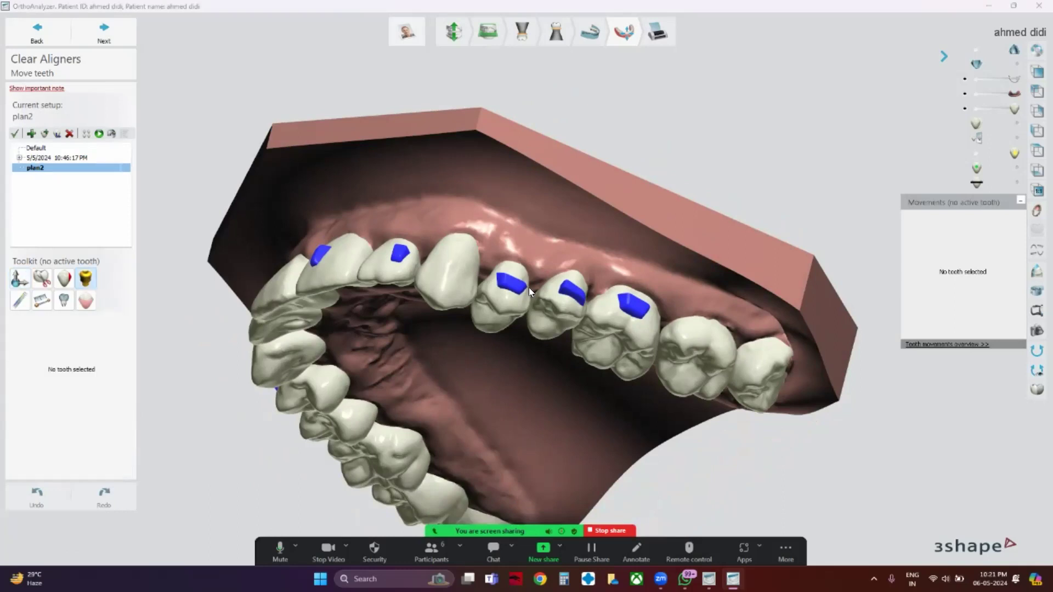
{"action": "left_click", "coordinate": [509, 286]}
{"action": "right_click_drag", "start_coordinate": [525, 347], "coordinate": [415, 346]}
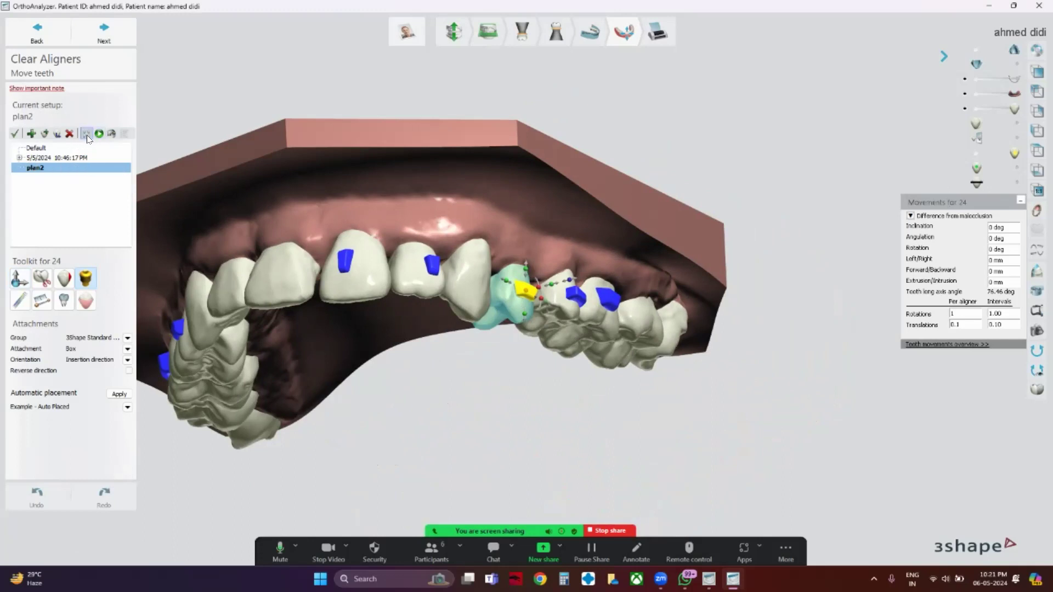
{"action": "right_click_drag", "start_coordinate": [302, 266], "coordinate": [544, 247]}
{"action": "scroll", "coordinate": [527, 292], "scroll_direction": "up", "scroll_amount": 5}
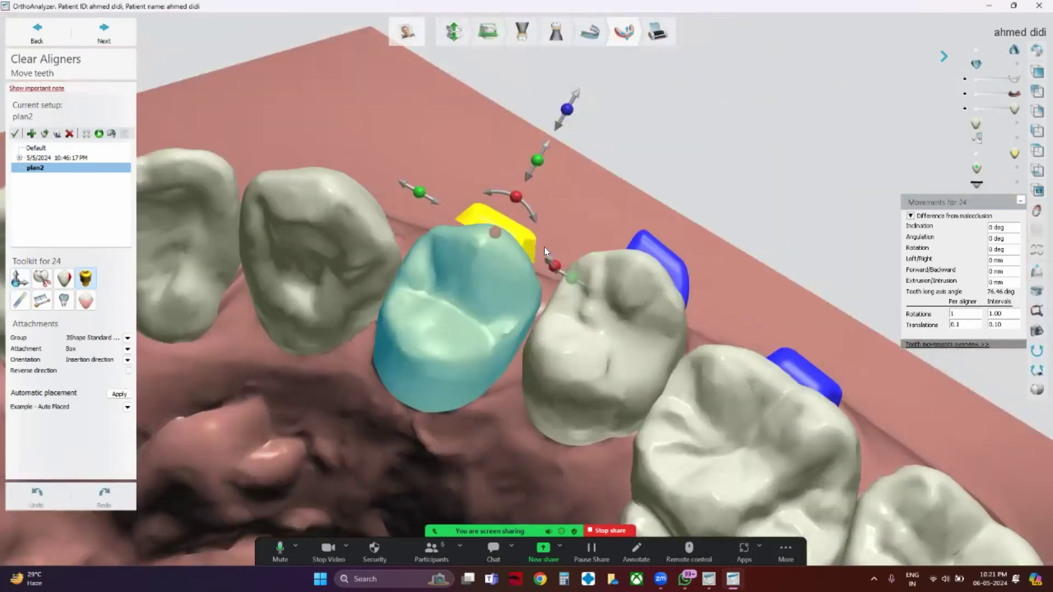
{"action": "left_click_drag", "start_coordinate": [536, 160], "coordinate": [544, 144]}
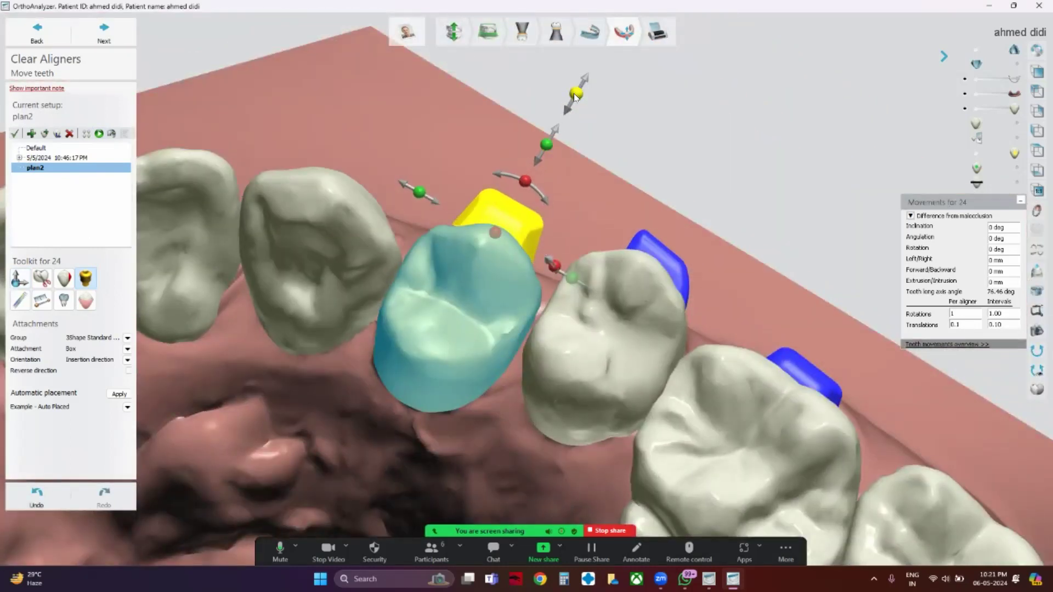
- Adjust the tilt and rotation of the attachment on tooth 24, checking it from the buccal and occlusal sides
{"action": "right_click_drag", "start_coordinate": [593, 132], "coordinate": [581, 277]}
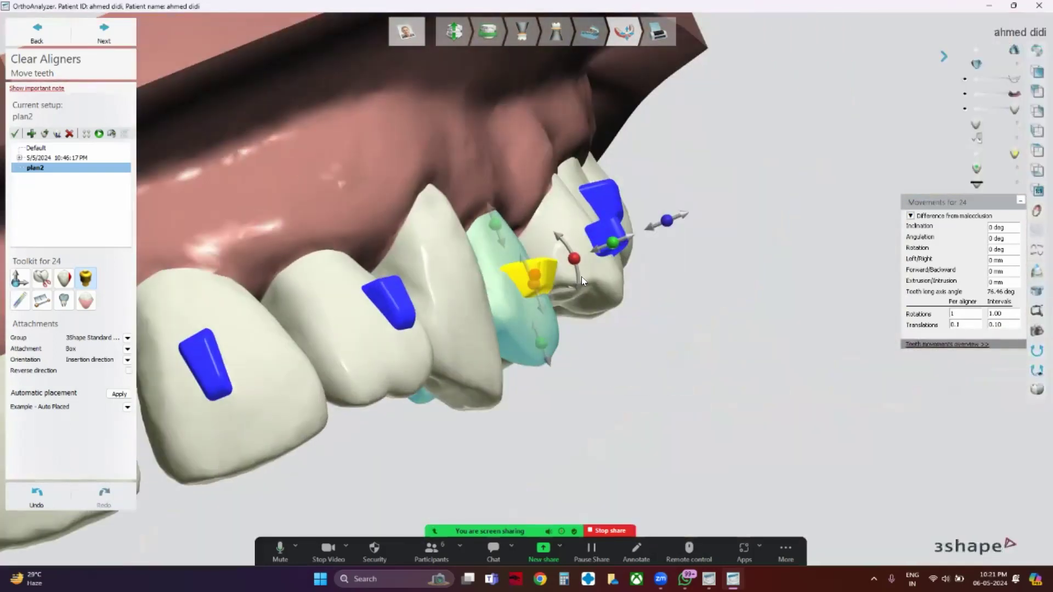
{"action": "left_click_drag", "start_coordinate": [572, 252], "coordinate": [507, 214]}
{"action": "right_click_drag", "start_coordinate": [583, 321], "coordinate": [503, 310]}
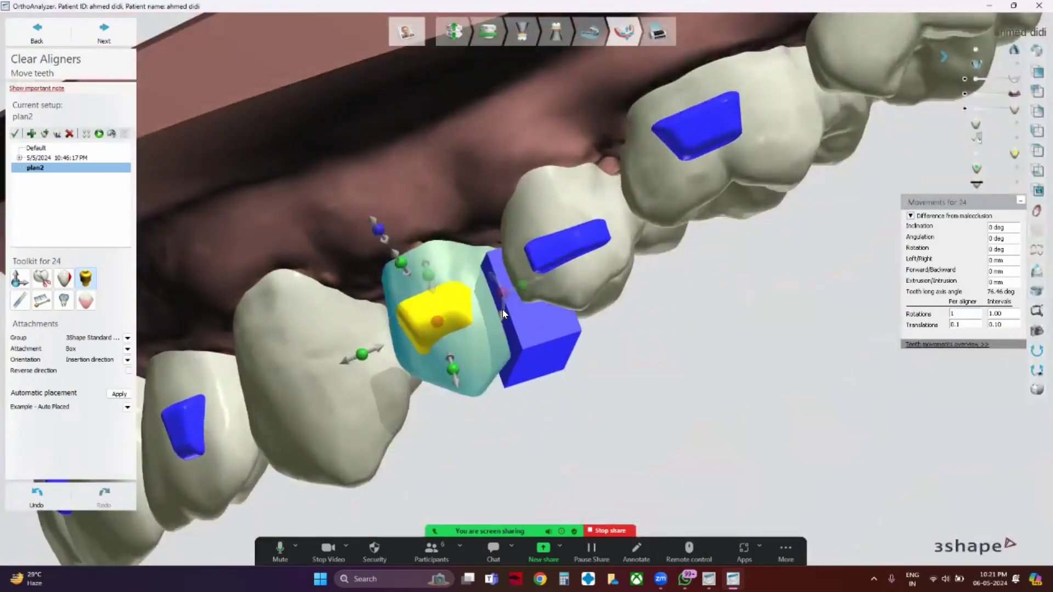
{"action": "right_click_drag", "start_coordinate": [460, 362], "coordinate": [587, 246]}
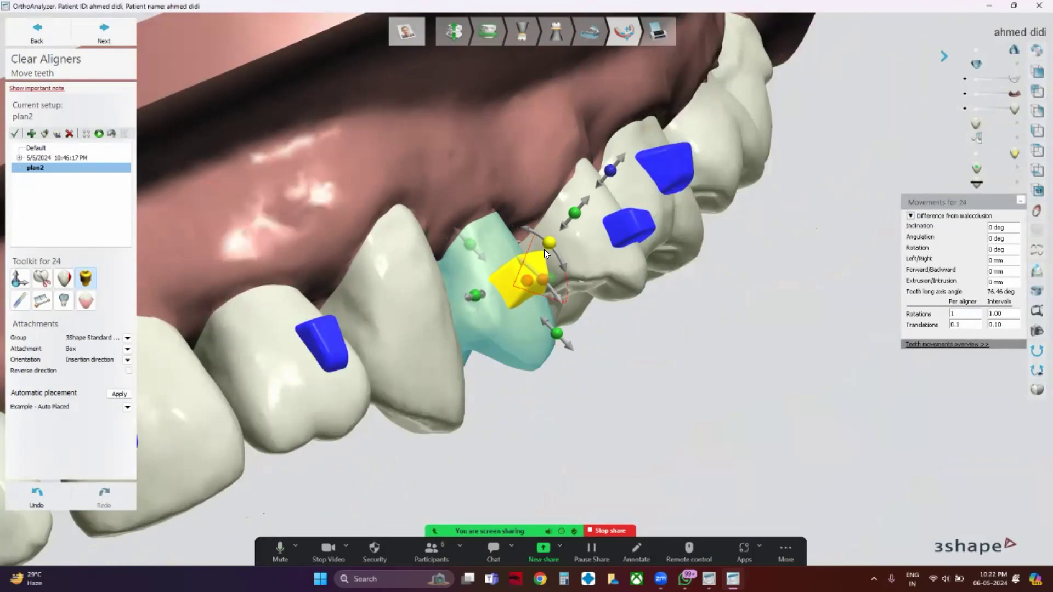
{"action": "right_click_drag", "start_coordinate": [558, 319], "coordinate": [513, 304]}
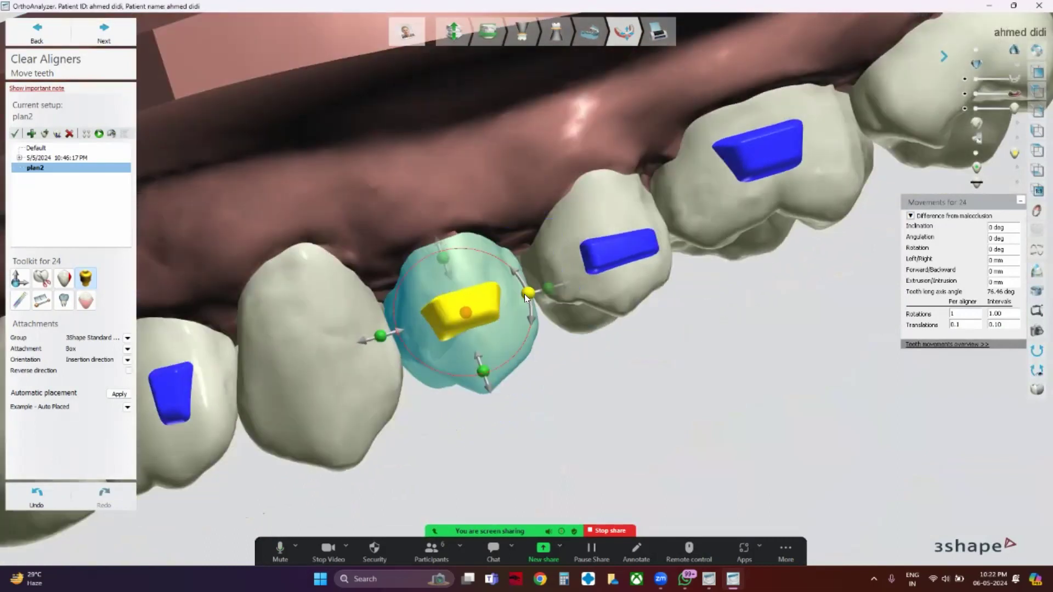
{"action": "left_click_drag", "start_coordinate": [386, 276], "coordinate": [379, 338]}
{"action": "right_click_drag", "start_coordinate": [557, 364], "coordinate": [581, 277]}
{"action": "left_click_drag", "start_coordinate": [581, 283], "coordinate": [582, 309]}
{"action": "right_click_drag", "start_coordinate": [610, 367], "coordinate": [551, 322]}
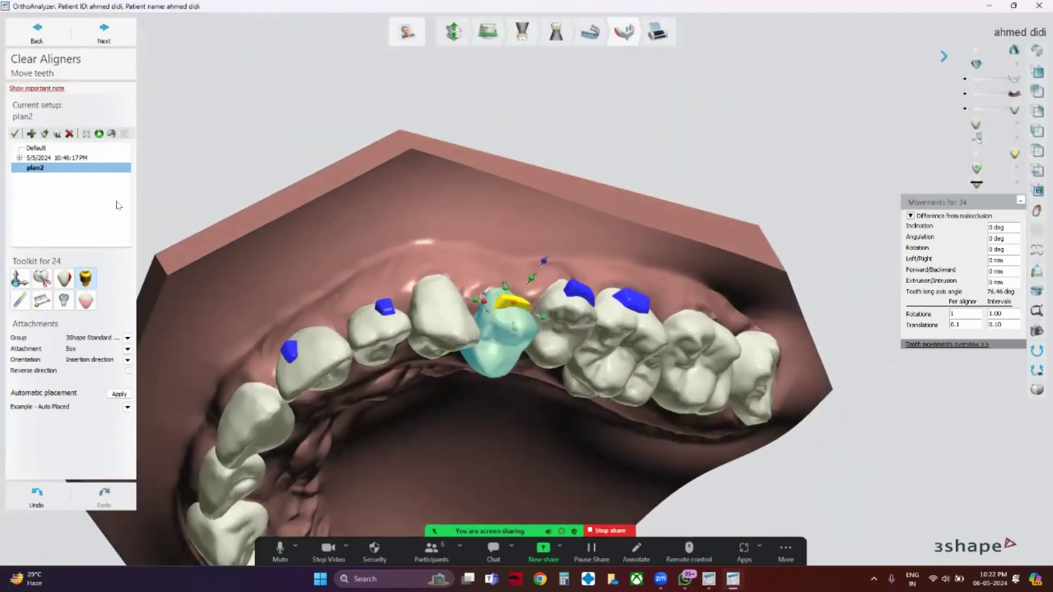
- Make the 5/5/2024 10:46:17 PM setup current again and review its setup and staging timeline
{"action": "left_click", "coordinate": [39, 158]}
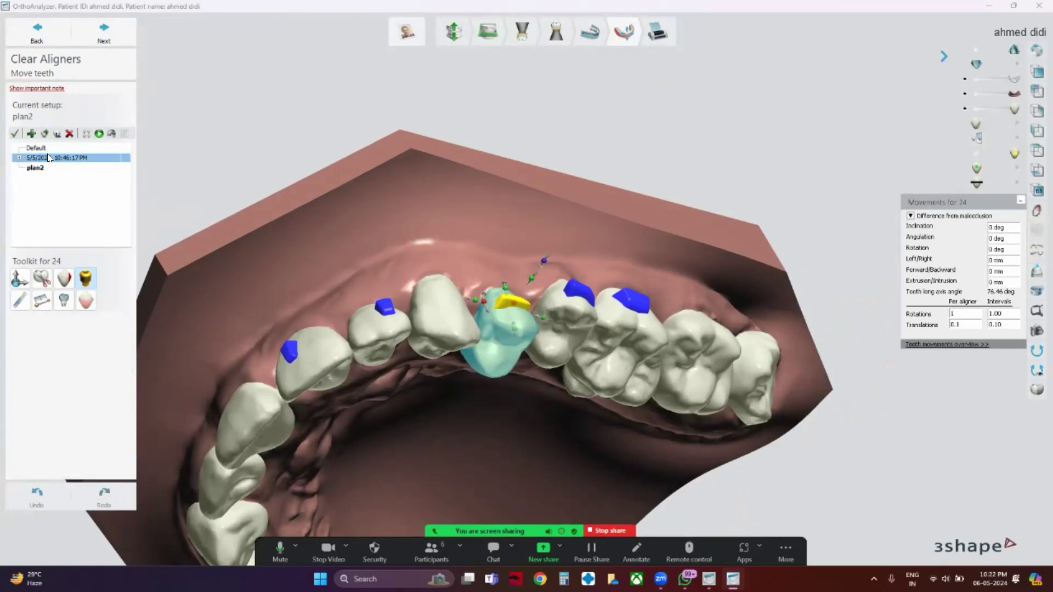
{"action": "left_click", "coordinate": [124, 133]}
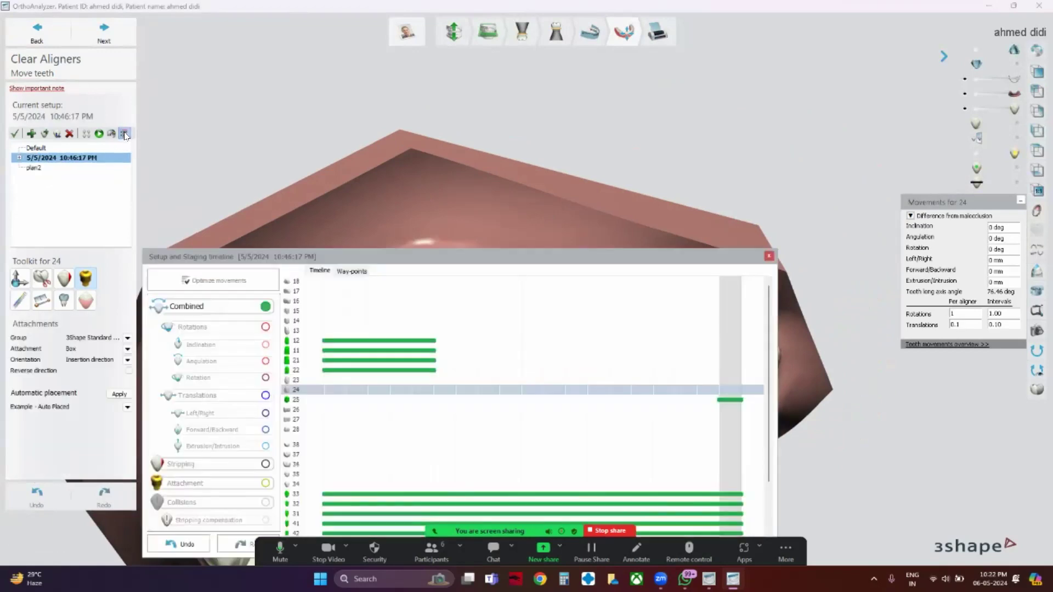
{"action": "left_click_drag", "start_coordinate": [549, 261], "coordinate": [581, 114]}
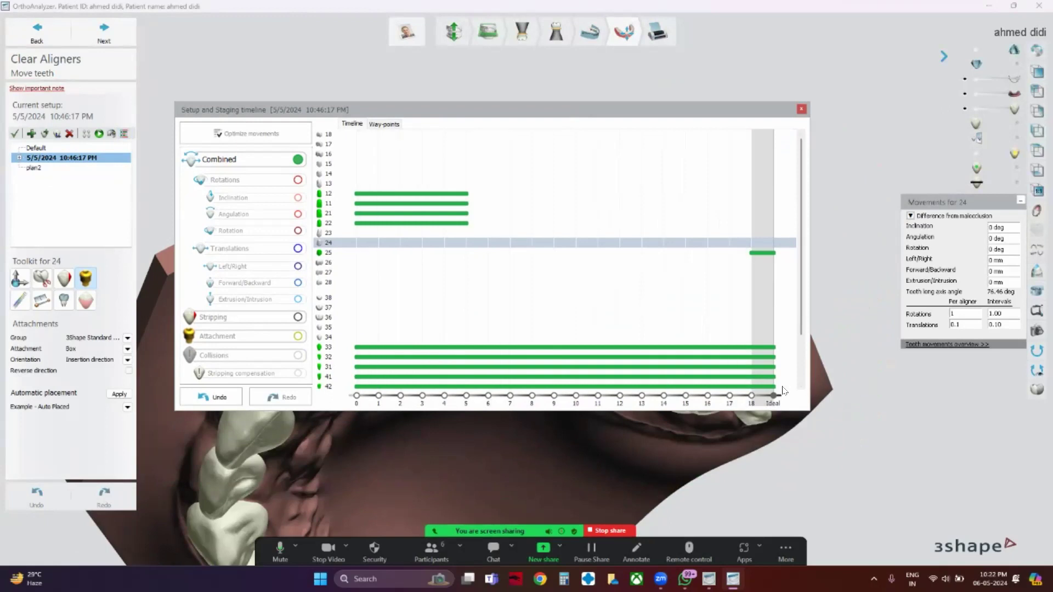
{"action": "left_click", "coordinate": [802, 109]}
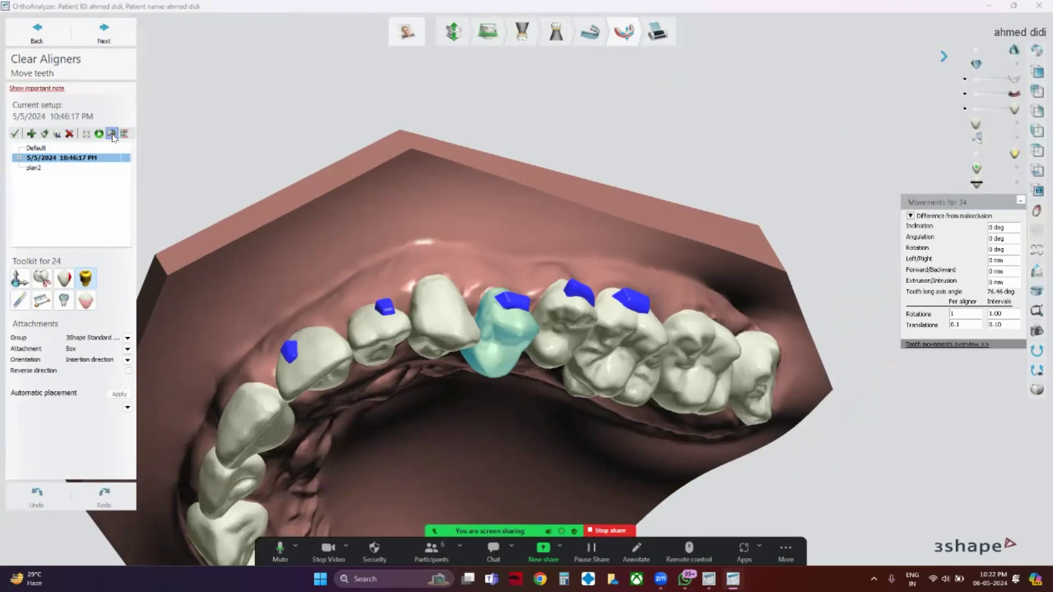
- Review the upper and lower models selected for export across the setup's subsetups, leaving without exporting
{"action": "left_click", "coordinate": [112, 135]}
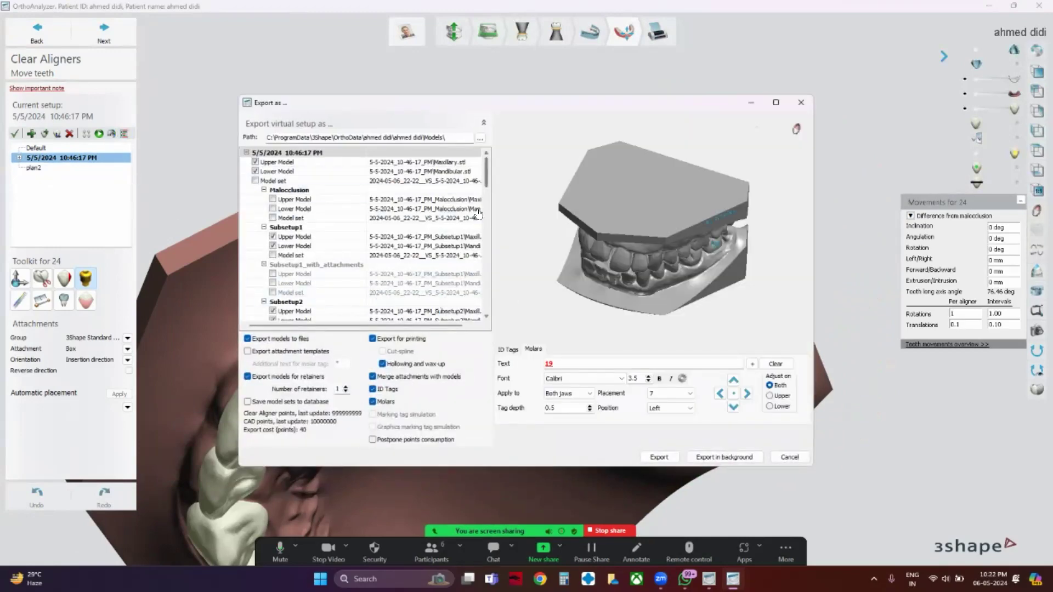
{"action": "left_click_drag", "start_coordinate": [484, 175], "coordinate": [486, 222]}
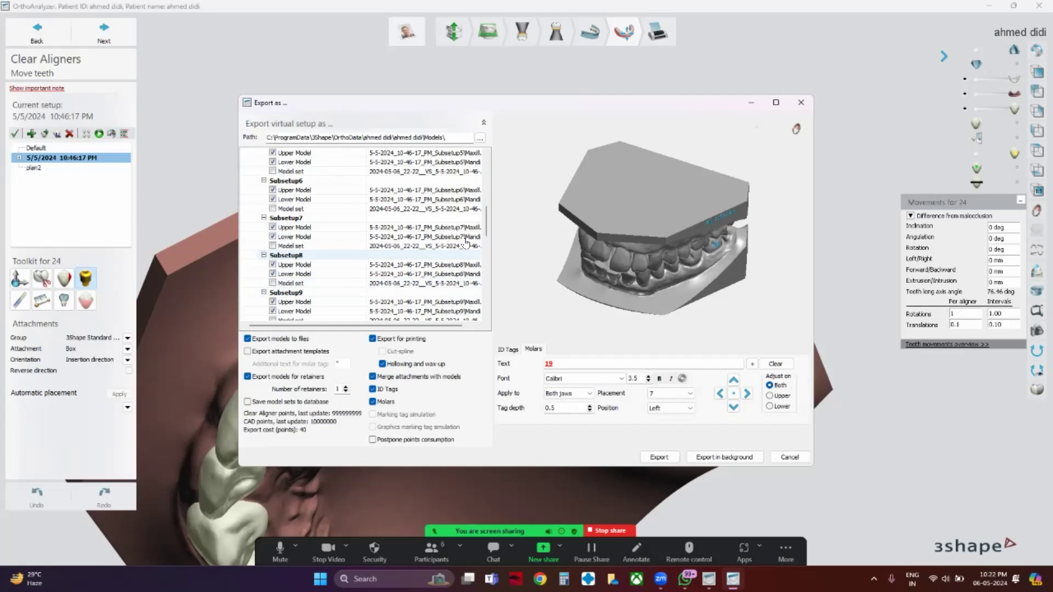
{"action": "left_click_drag", "start_coordinate": [485, 219], "coordinate": [490, 259]}
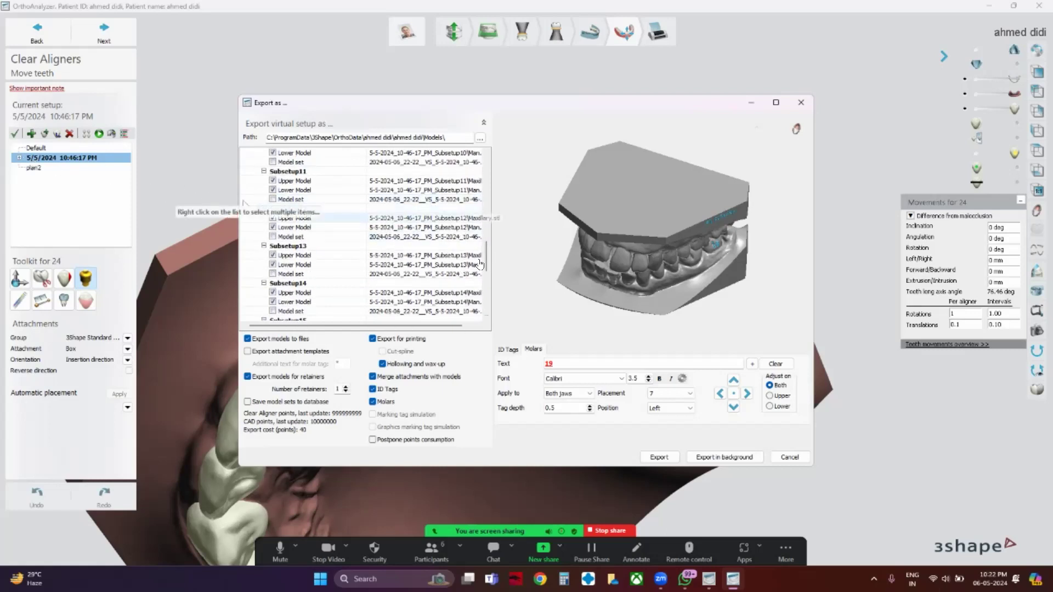
{"action": "left_click_drag", "start_coordinate": [486, 260], "coordinate": [487, 159]}
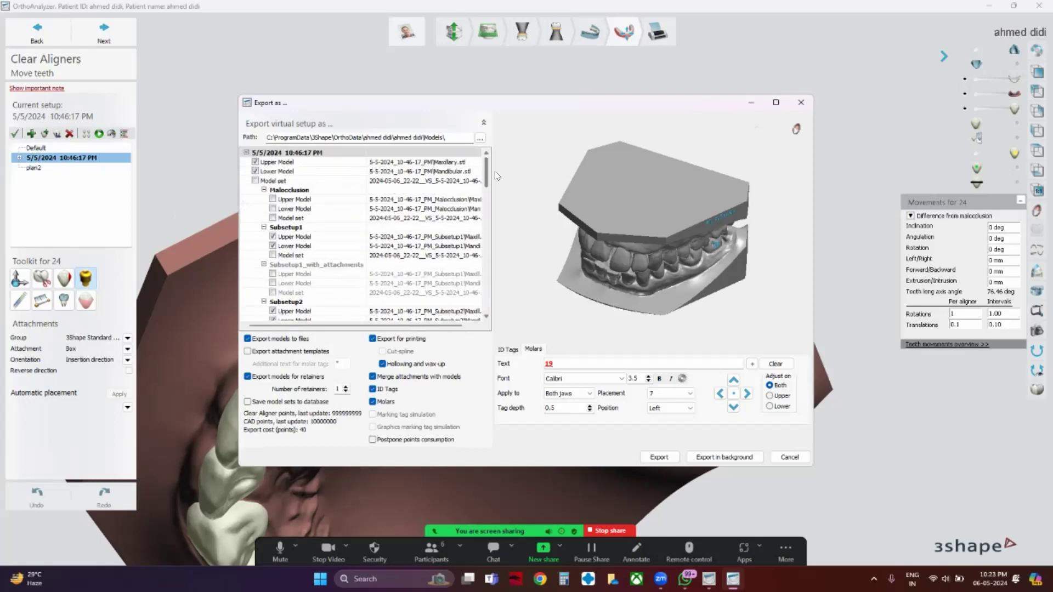
{"action": "left_click", "coordinate": [801, 102]}
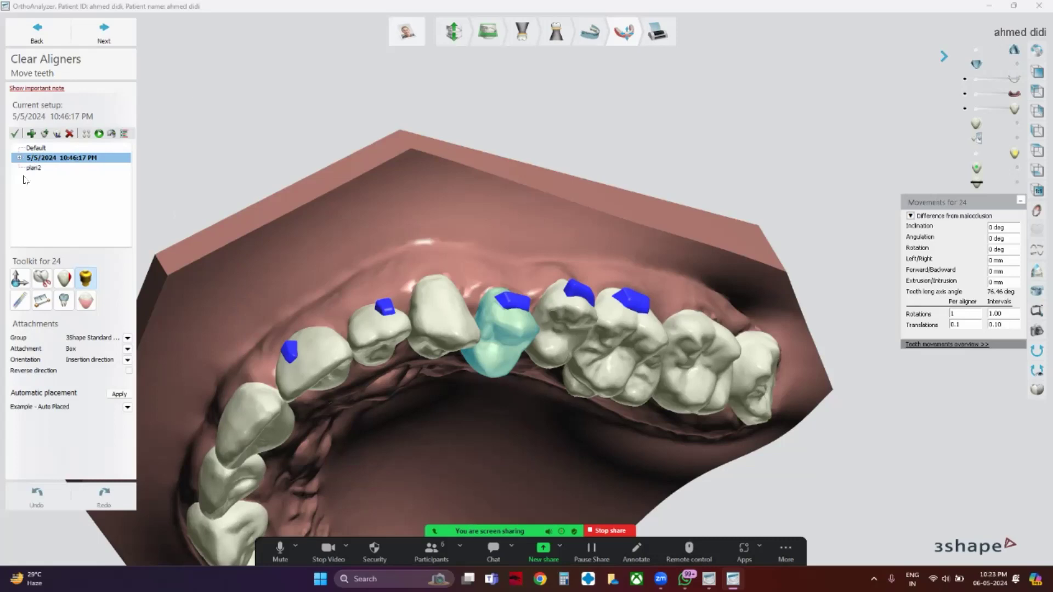
- Regenerate the subsetups with 0.25 translation and 1.50 rotation per aligner, acknowledging the attachment notice
{"action": "left_click", "coordinate": [86, 133]}
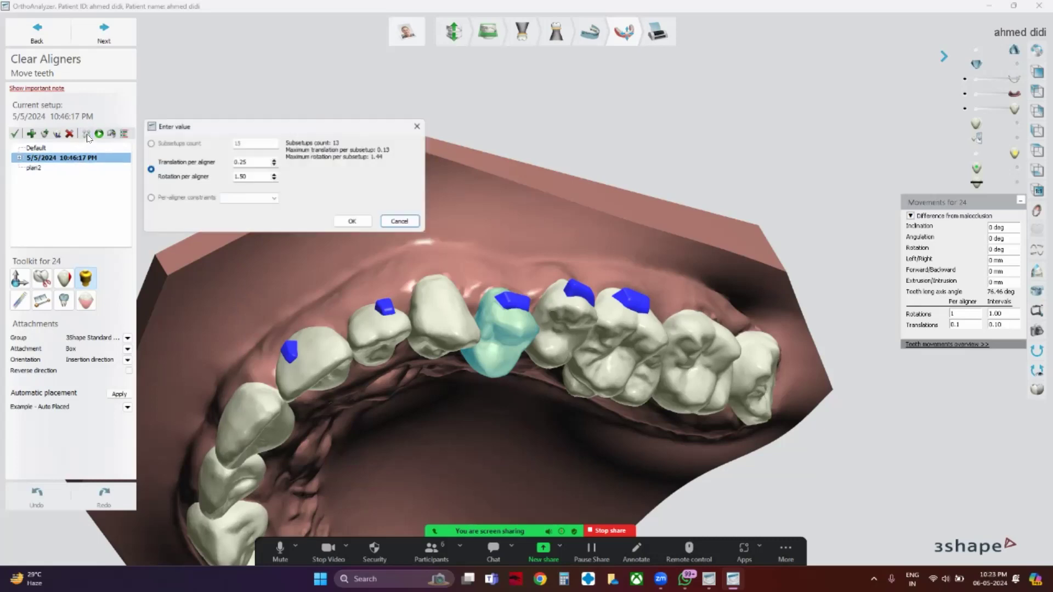
{"action": "left_click", "coordinate": [352, 224]}
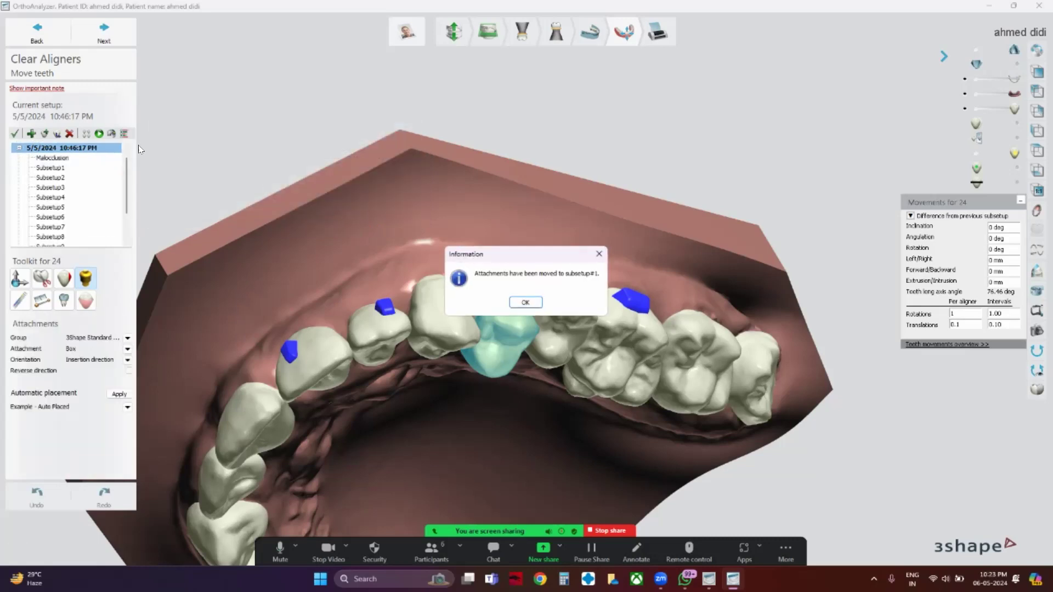
{"action": "left_click", "coordinate": [525, 303]}
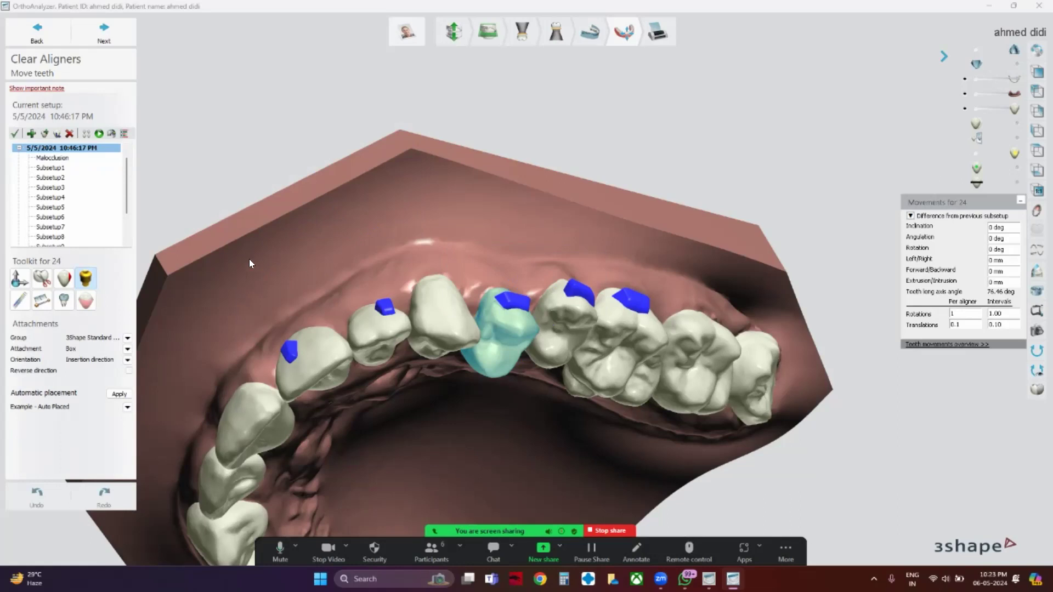
- In the staging timeline, shorten the movements of upper teeth 12 through 25 together so they end at stage 5
{"action": "left_click", "coordinate": [125, 134]}
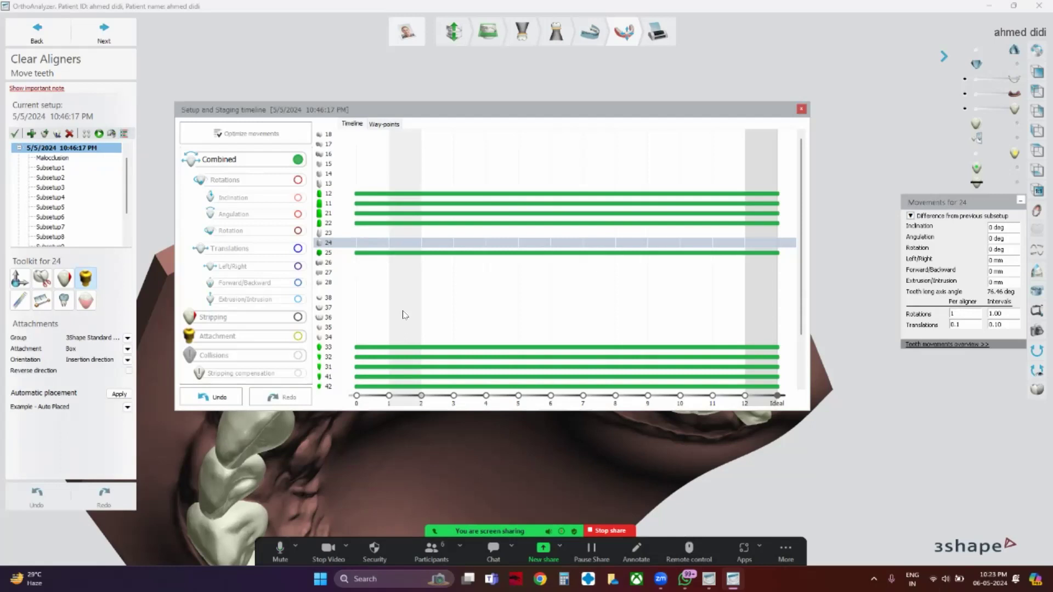
{"action": "left_click", "coordinate": [331, 194], "text": "shift"}
{"action": "left_click", "coordinate": [329, 255], "text": "shift"}
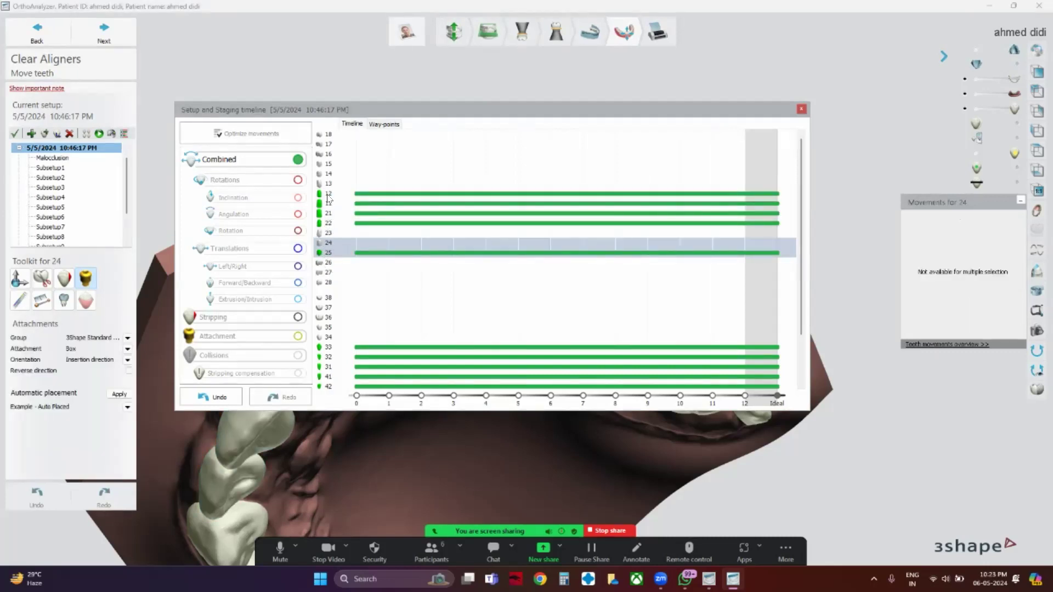
{"action": "left_click", "coordinate": [330, 253]}
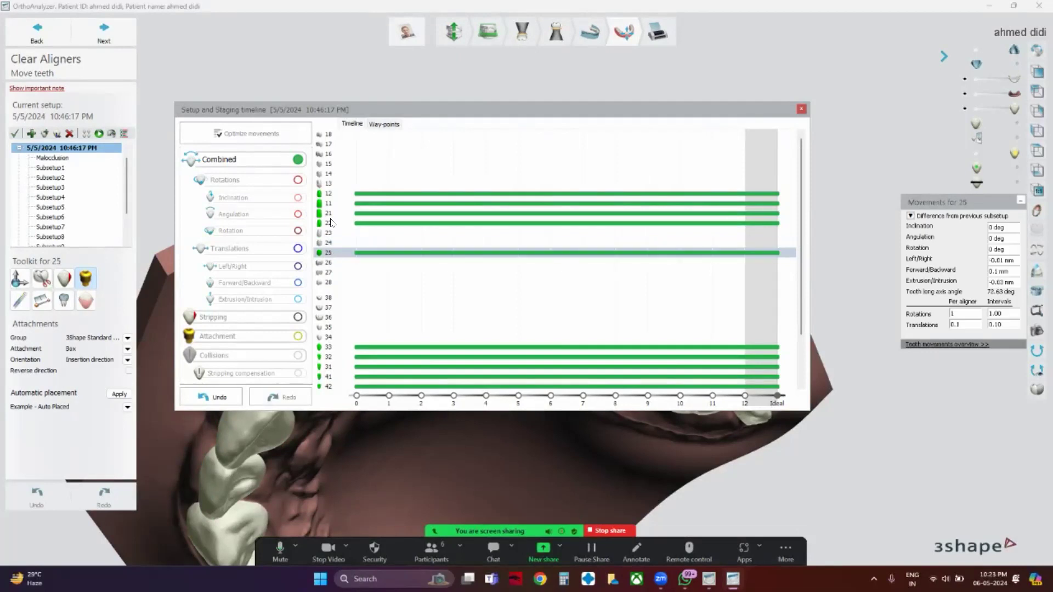
{"action": "left_click", "coordinate": [327, 193], "text": "shift"}
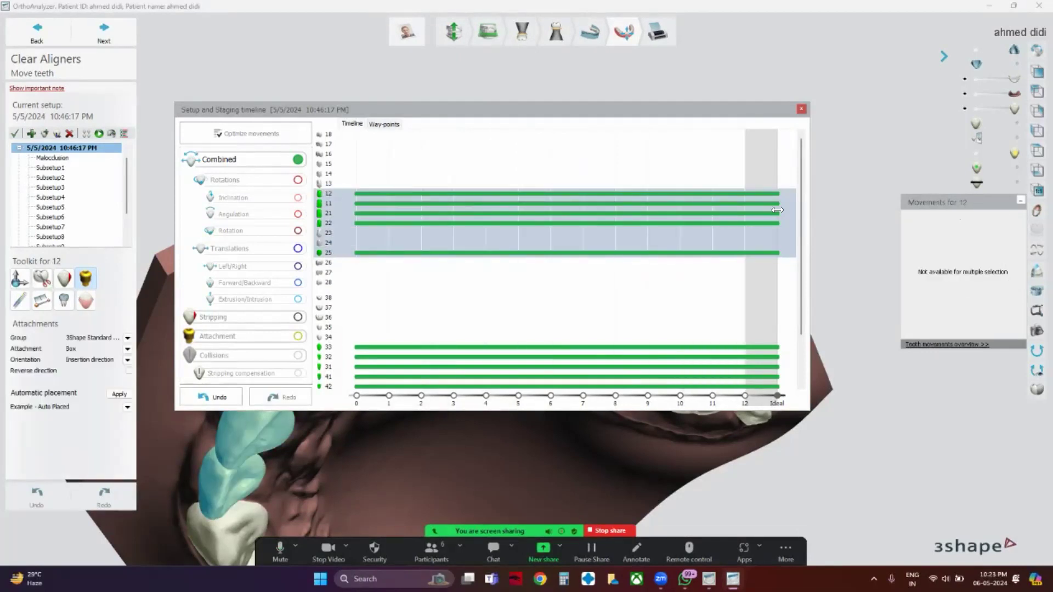
{"action": "left_click_drag", "start_coordinate": [514, 222], "coordinate": [510, 222]}
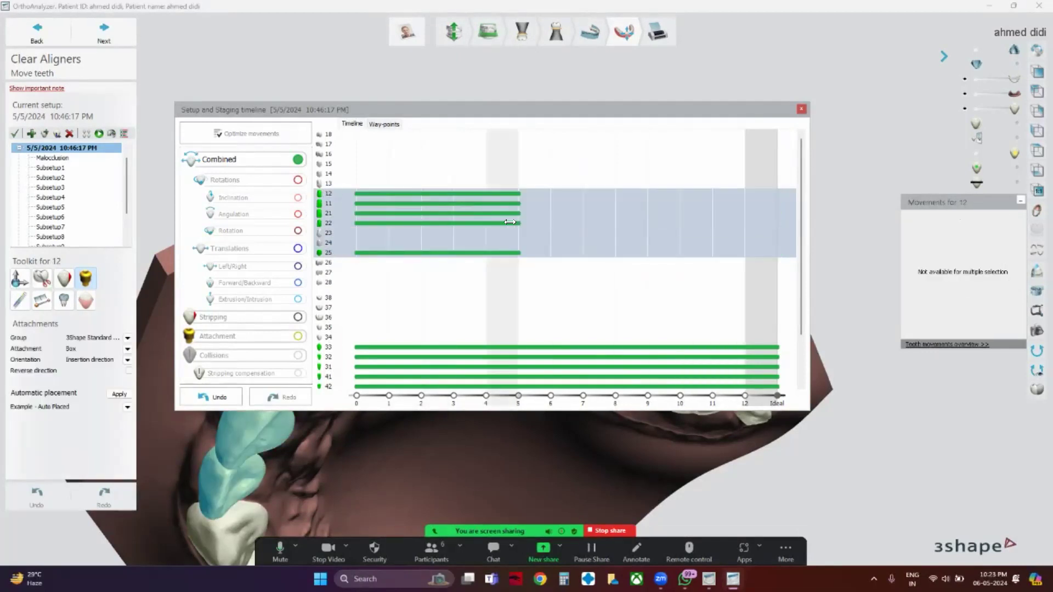
{"action": "left_click", "coordinate": [801, 110]}
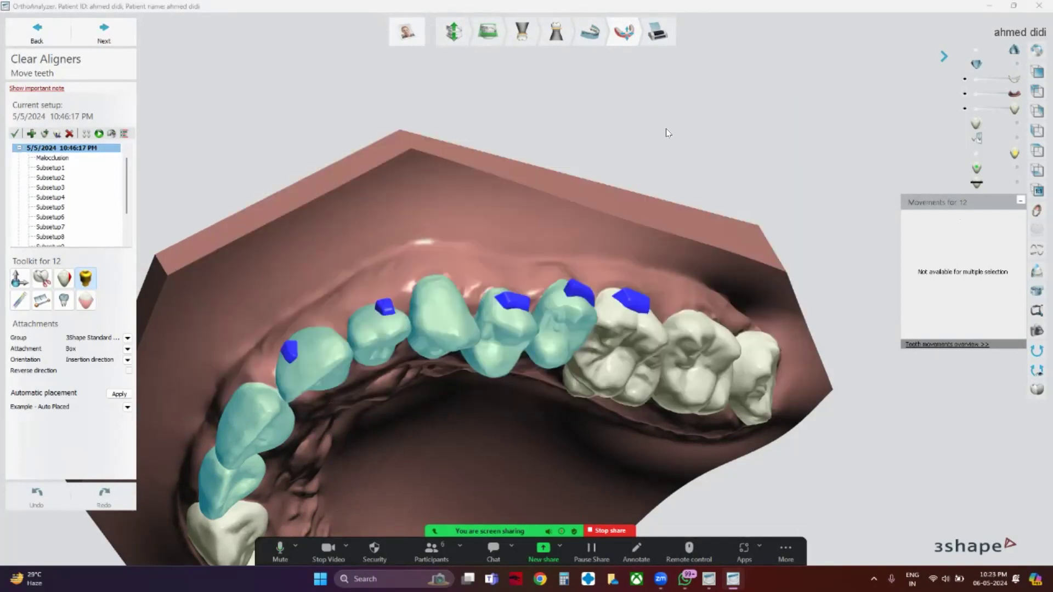
- Review which upper and lower models are selected for export from Subsetup1 through Retainer1, leaving without exporting
{"action": "left_click", "coordinate": [110, 136]}
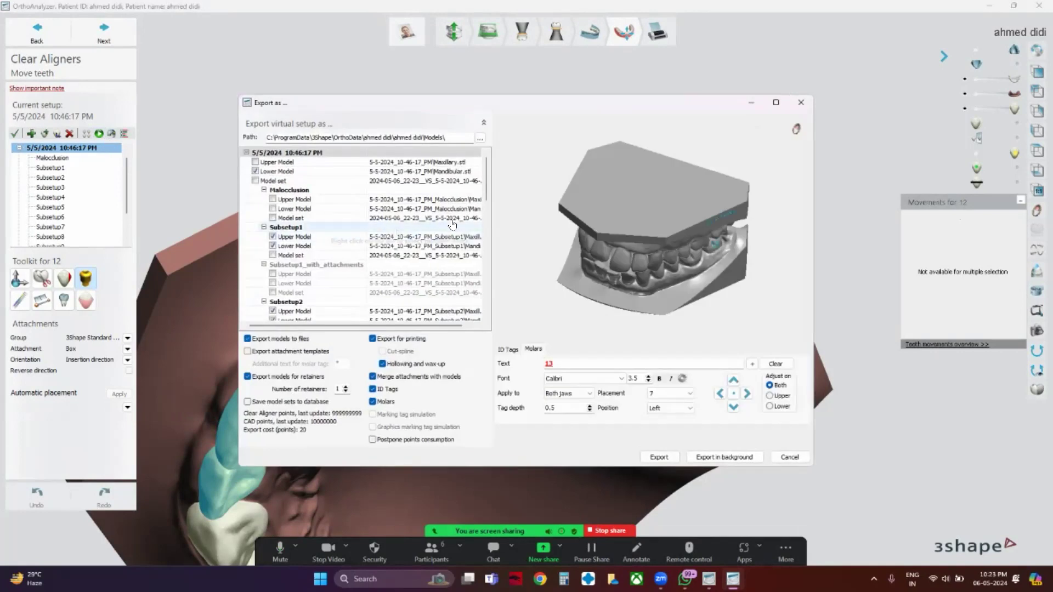
{"action": "left_click_drag", "start_coordinate": [486, 181], "coordinate": [486, 228]}
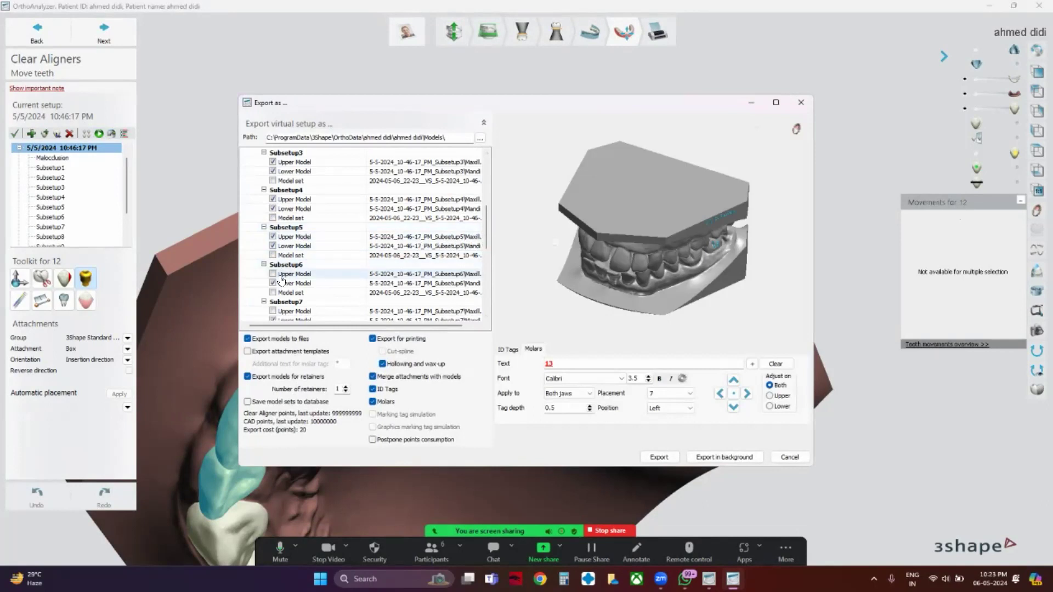
{"action": "scroll", "coordinate": [306, 275], "scroll_direction": "down", "scroll_amount": 6}
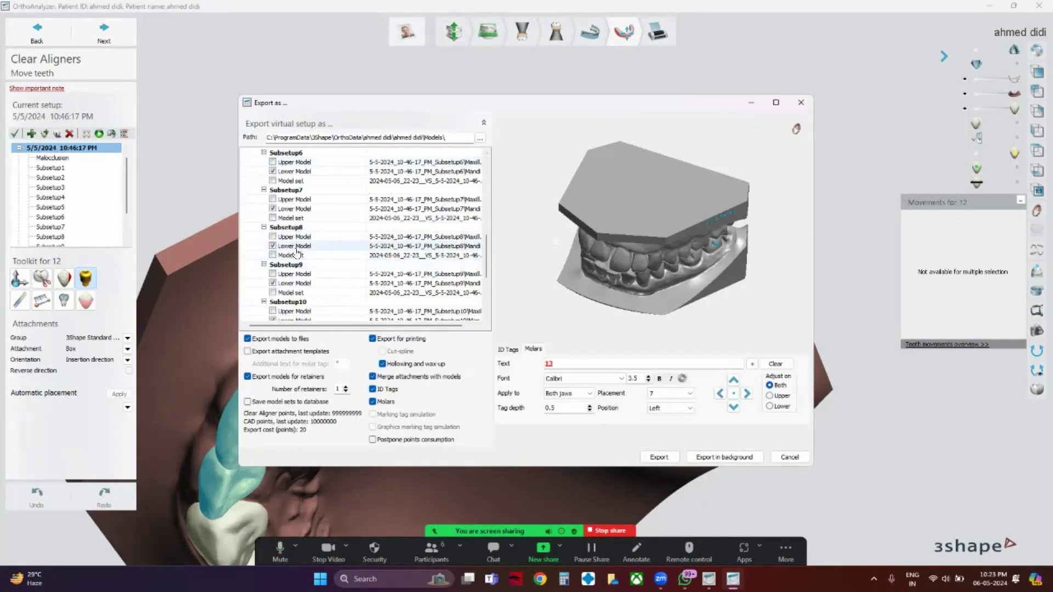
{"action": "scroll", "coordinate": [295, 245], "scroll_direction": "down", "scroll_amount": 3}
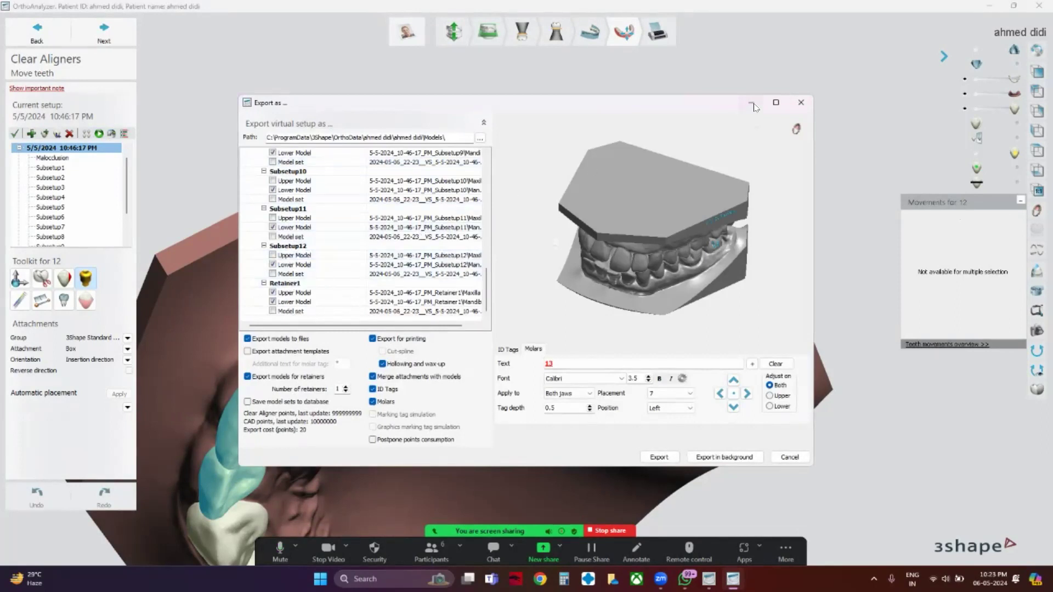
{"action": "left_click", "coordinate": [799, 103]}
- Inspect the upper arch from the occlusal side, and recheck the export list and its printing options without exporting
{"action": "right_click_drag", "start_coordinate": [556, 335], "coordinate": [555, 343]}
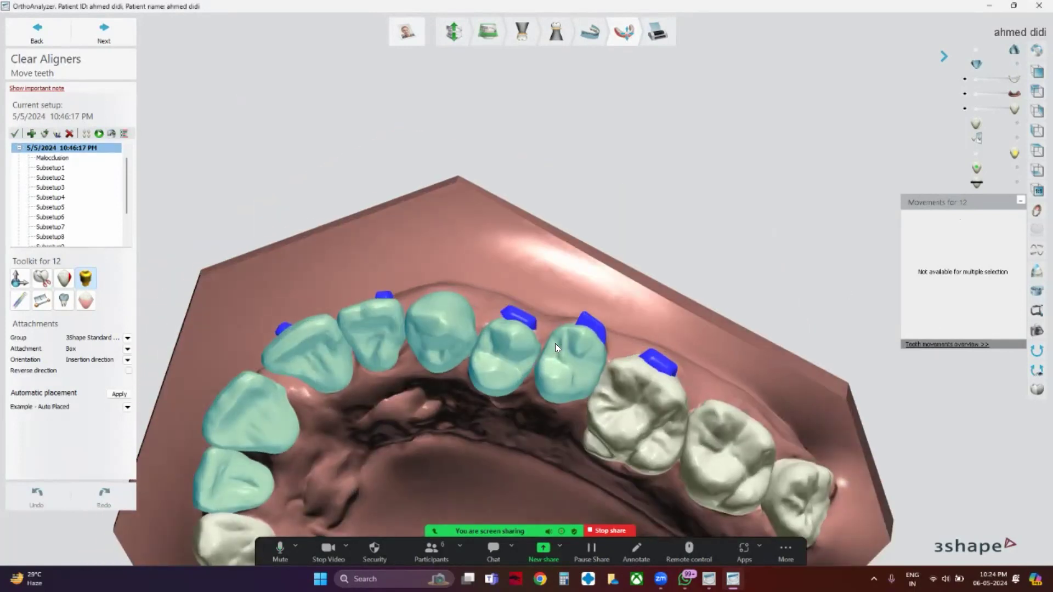
{"action": "scroll", "coordinate": [513, 344], "scroll_direction": "down", "scroll_amount": 4}
{"action": "middle_click_drag", "start_coordinate": [512, 343], "coordinate": [546, 200]}
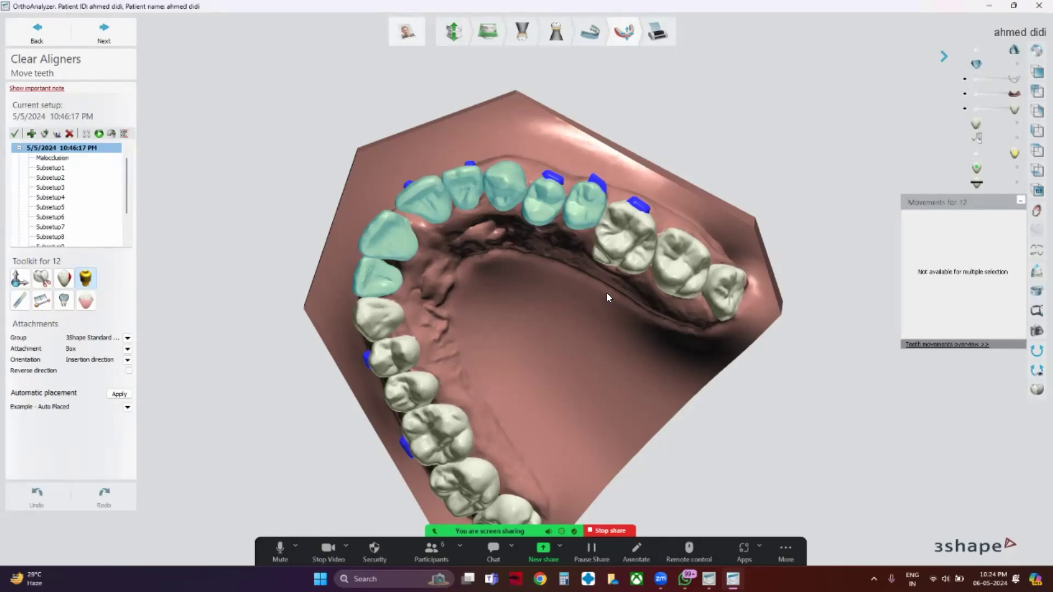
{"action": "left_click", "coordinate": [111, 134]}
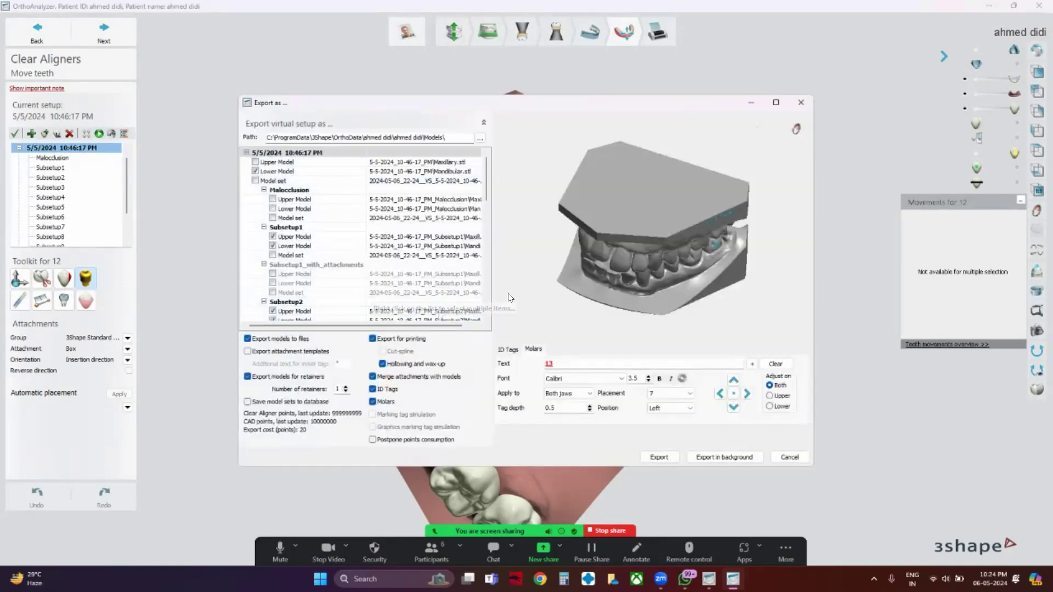
{"action": "mouse_move", "coordinate": [486, 173]}
{"action": "left_mouse_down"}
{"action": "mouse_move", "coordinate": [492, 235]}
{"action": "mouse_move", "coordinate": [492, 176]}
{"action": "left_mouse_up"}
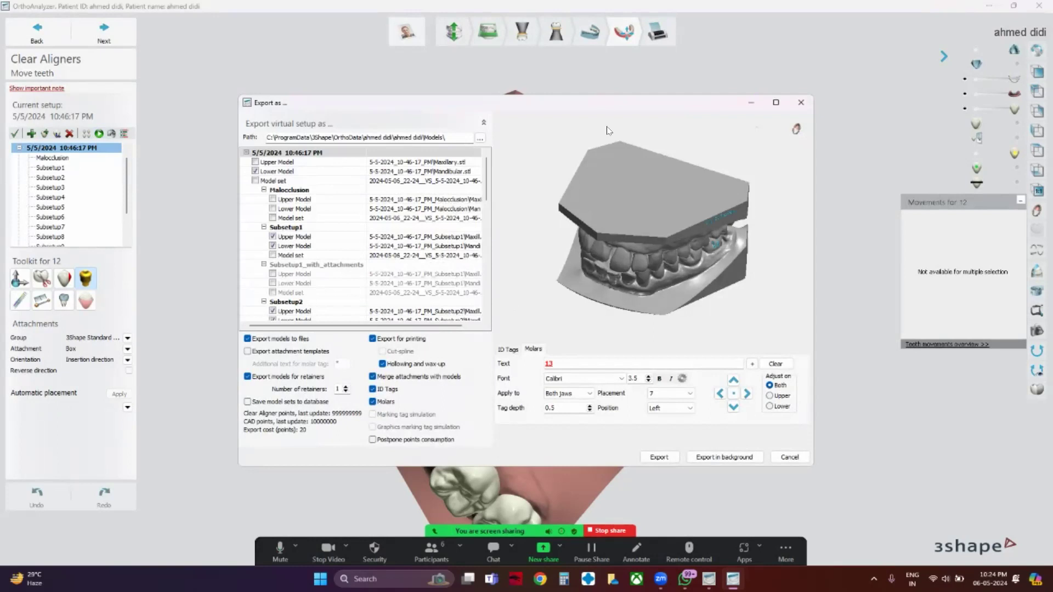
{"action": "left_click", "coordinate": [801, 102]}
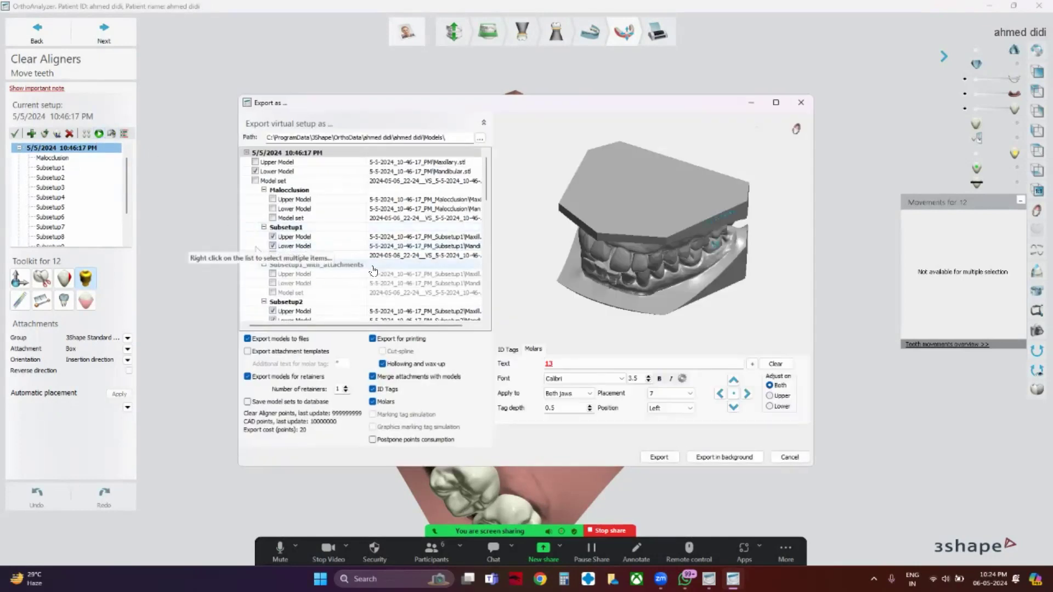
{"action": "left_click_drag", "start_coordinate": [484, 179], "coordinate": [486, 294]}
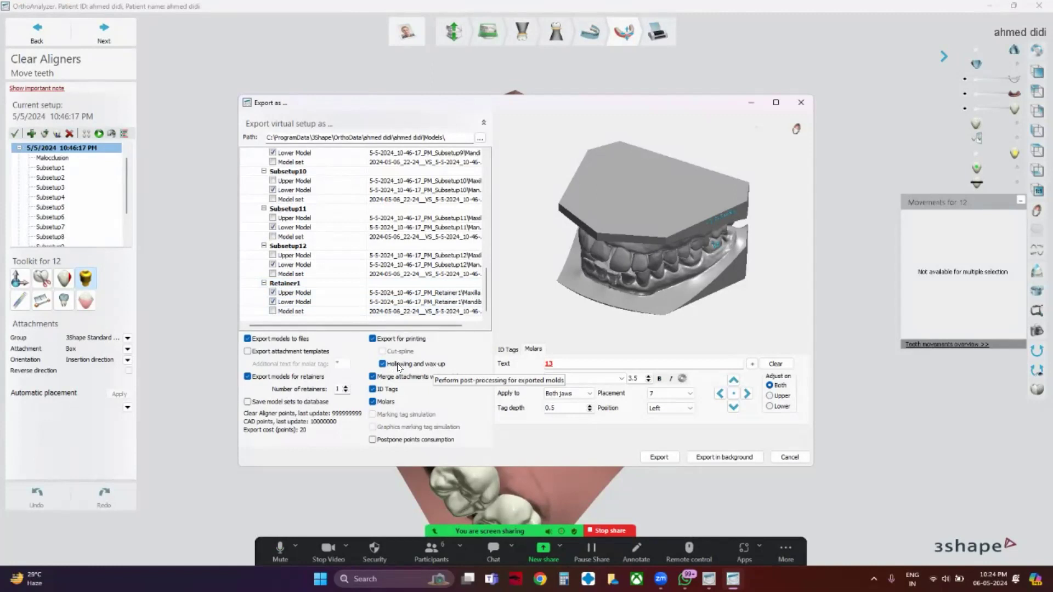
{"action": "left_click", "coordinate": [802, 103]}
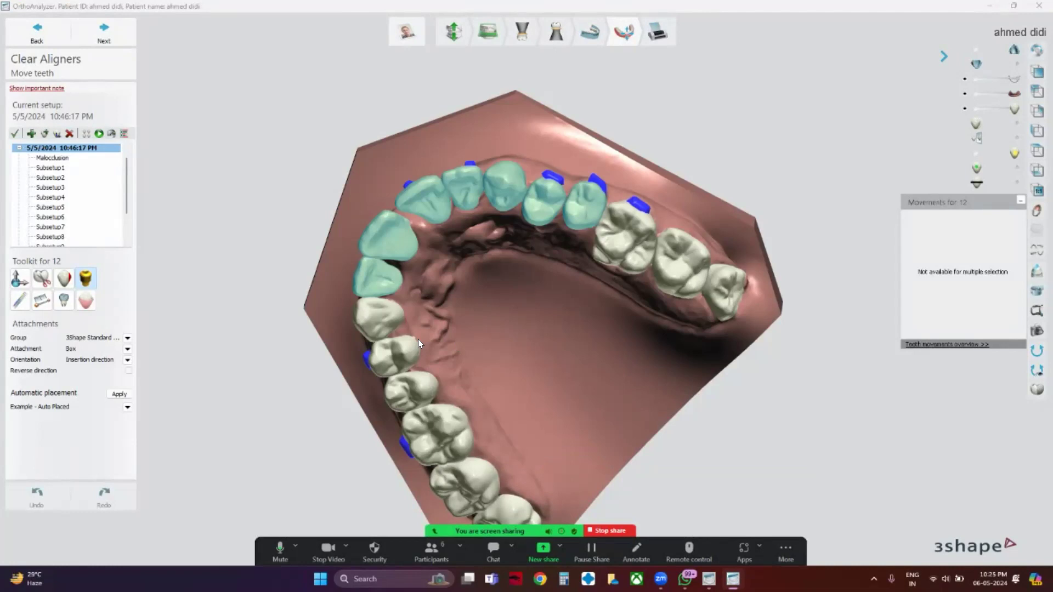
- Close the case without saving its changes, and view the preparation options in its patient record
{"action": "left_click", "coordinate": [1036, 6]}
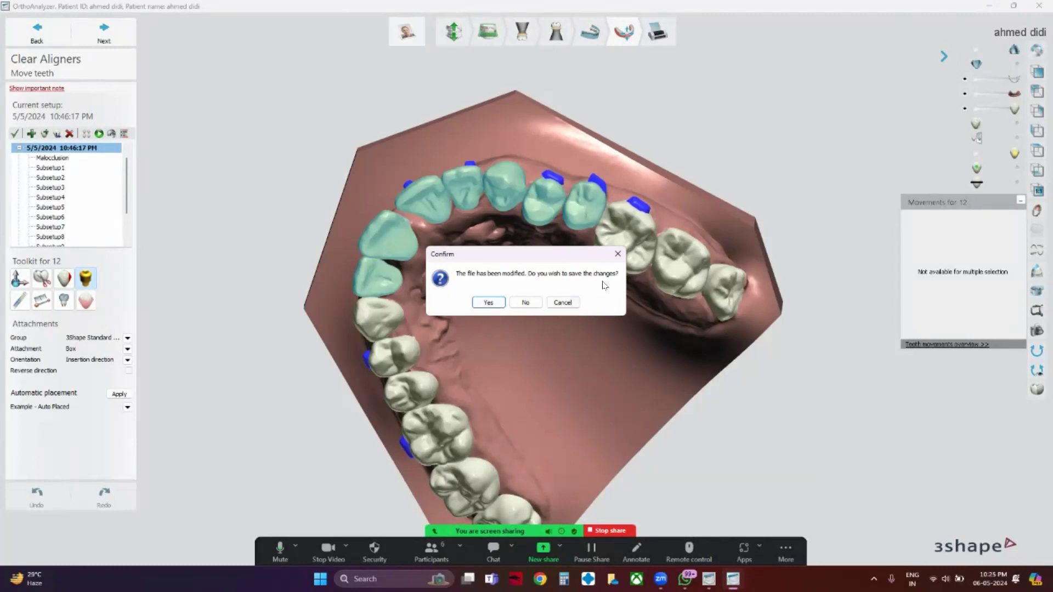
{"action": "left_click", "coordinate": [525, 302]}
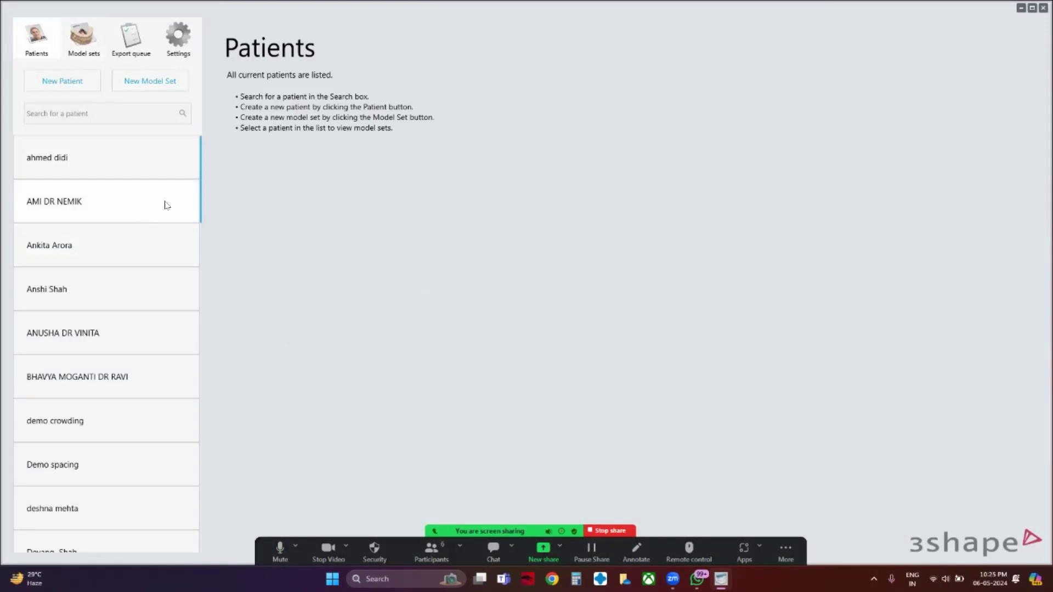
{"action": "left_click_drag", "start_coordinate": [200, 176], "coordinate": [201, 146]}
{"action": "left_click", "coordinate": [98, 151]}
{"action": "mouse_move", "coordinate": [308, 199]}
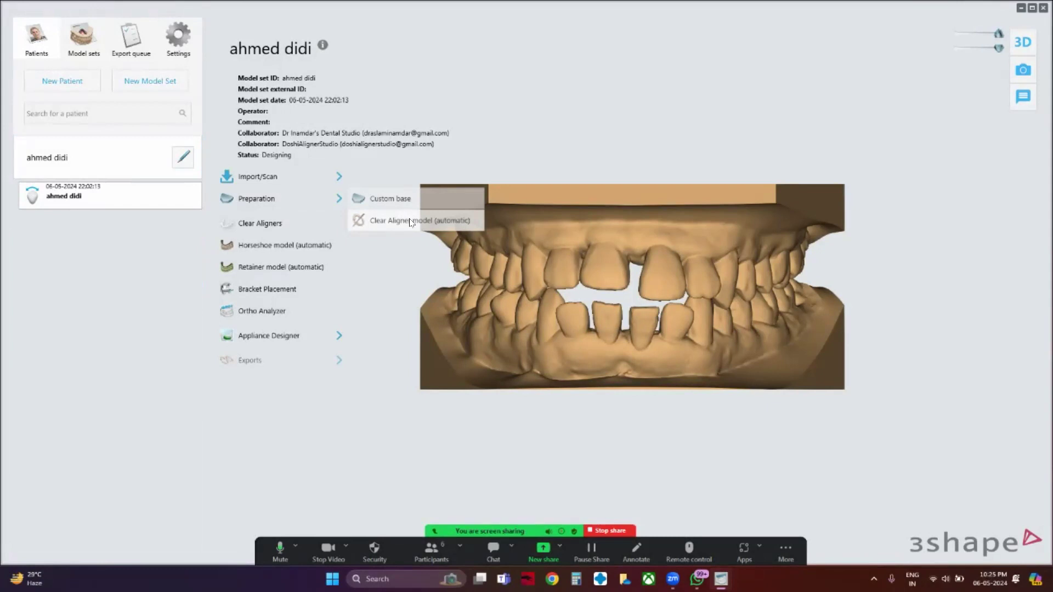
{"action": "left_click", "coordinate": [45, 46]}
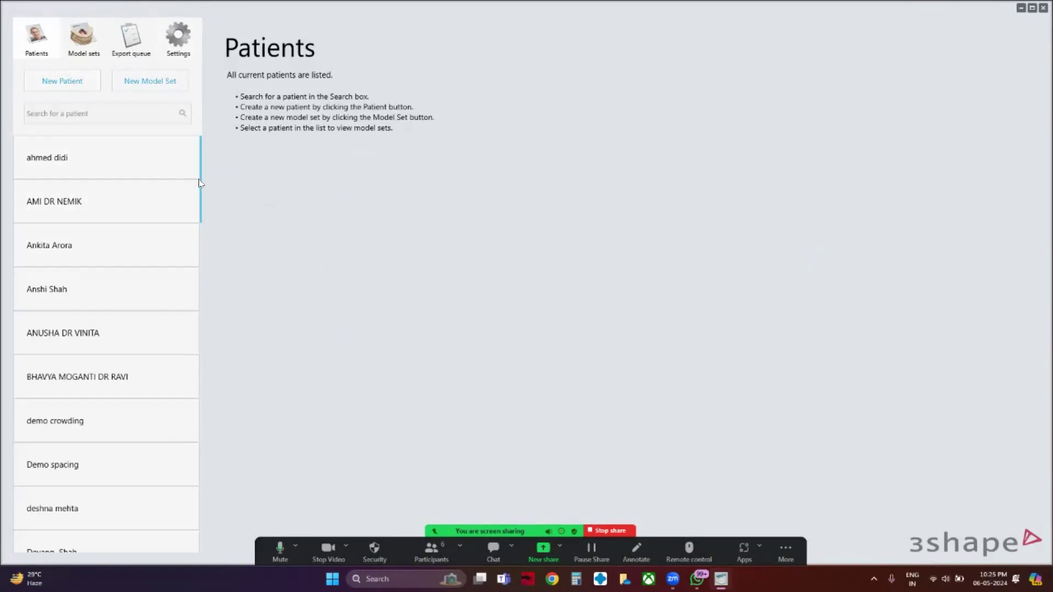
- View the demo crowding record's aligner model set and browse the rest of the patient list
{"action": "left_click_drag", "start_coordinate": [199, 183], "coordinate": [200, 216]}
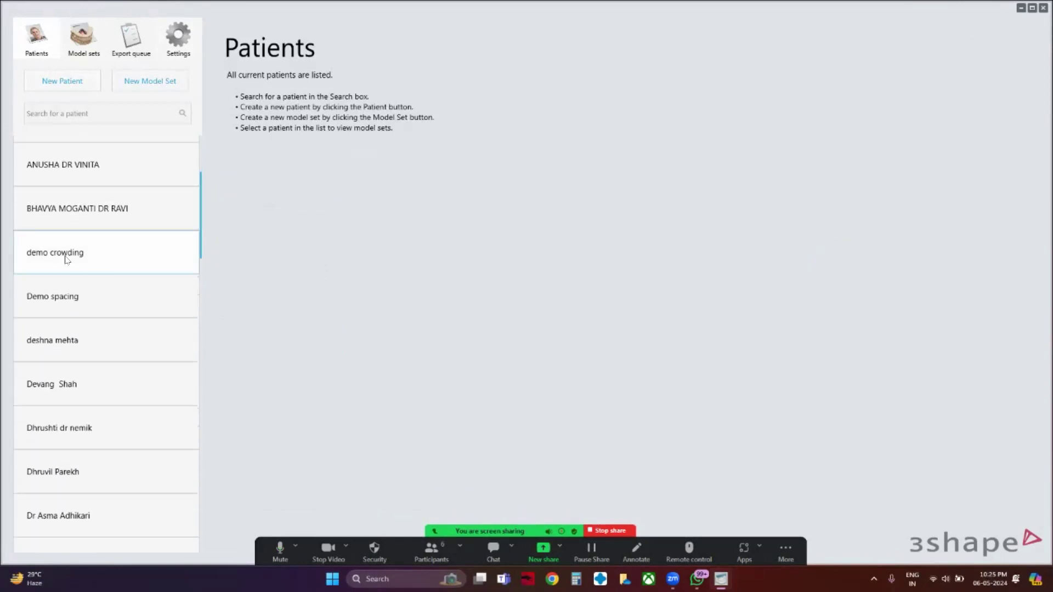
{"action": "left_click", "coordinate": [65, 258]}
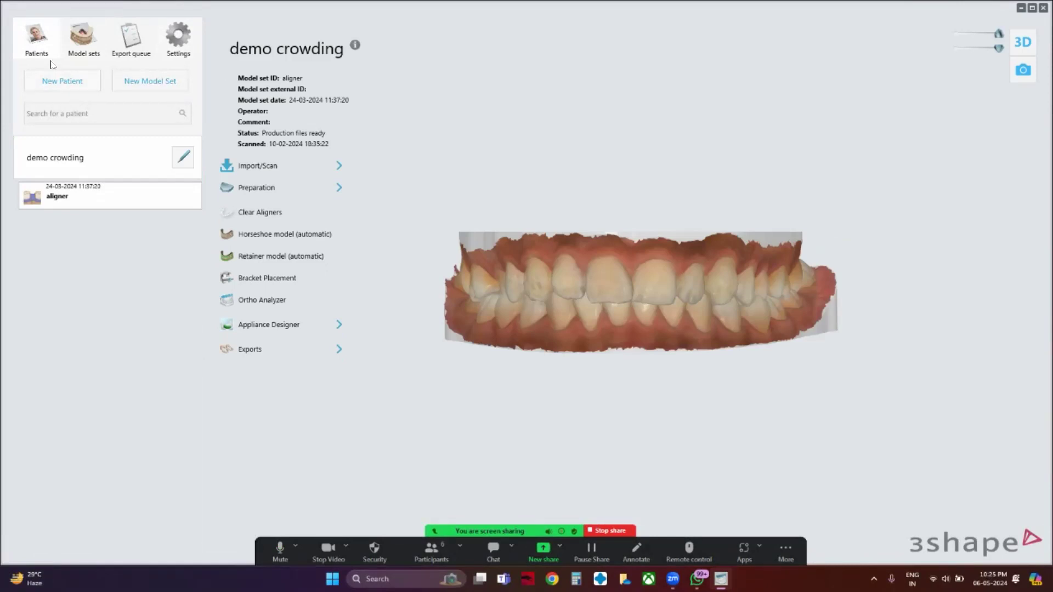
{"action": "left_click", "coordinate": [41, 44]}
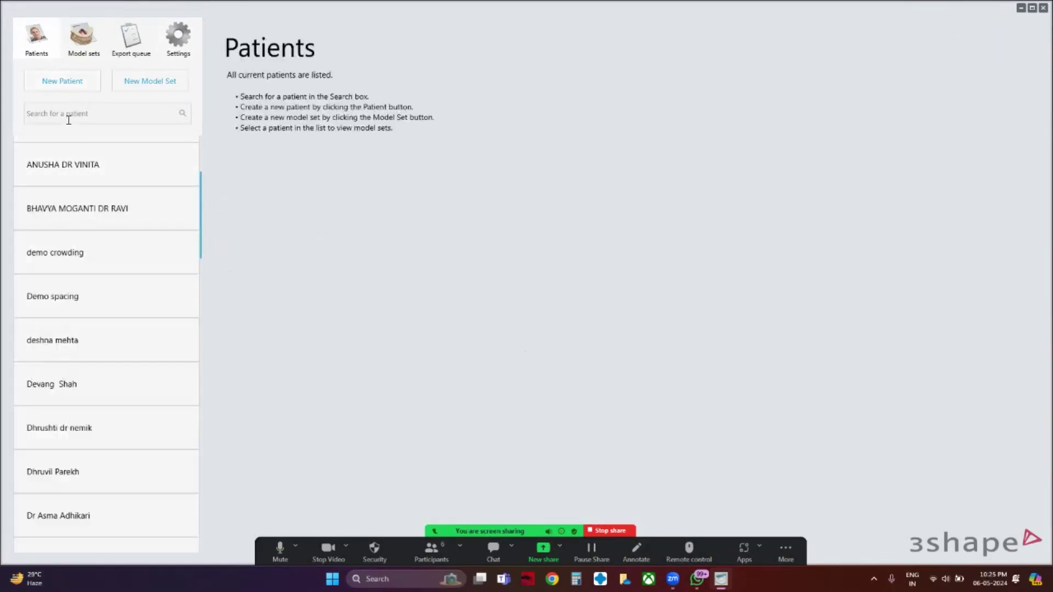
{"action": "left_click_drag", "start_coordinate": [200, 198], "coordinate": [212, 510]}
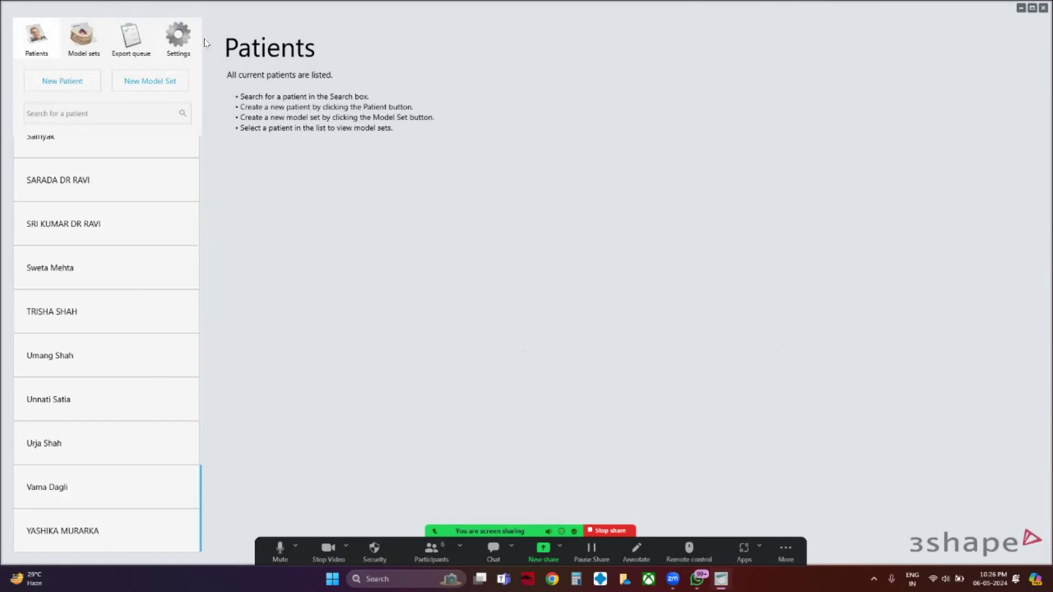
- Open the list of attachments in the Clear Aligners settings
{"action": "left_click", "coordinate": [182, 27]}
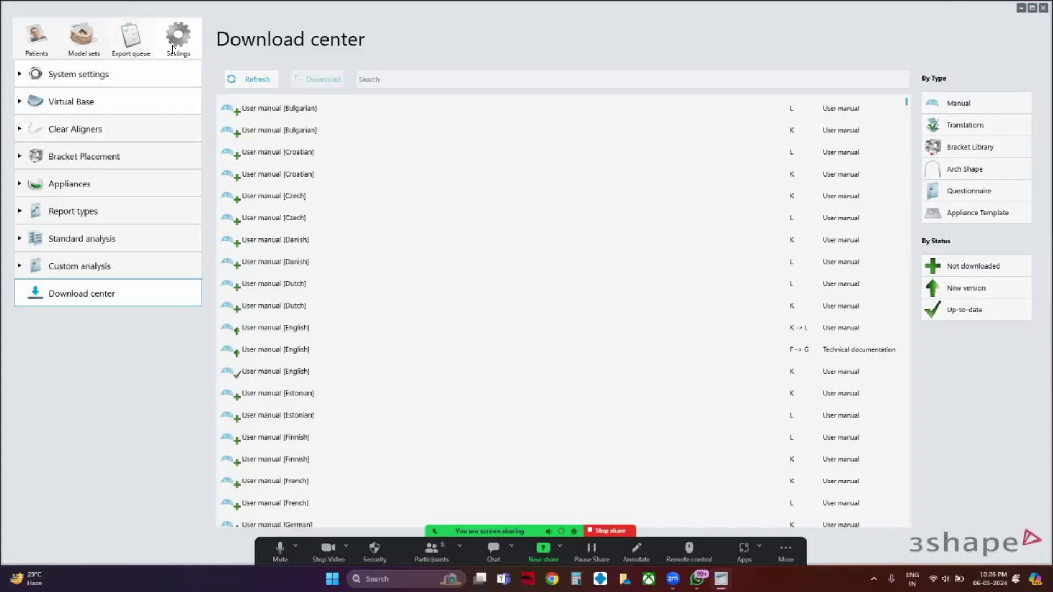
{"action": "left_click", "coordinate": [70, 130]}
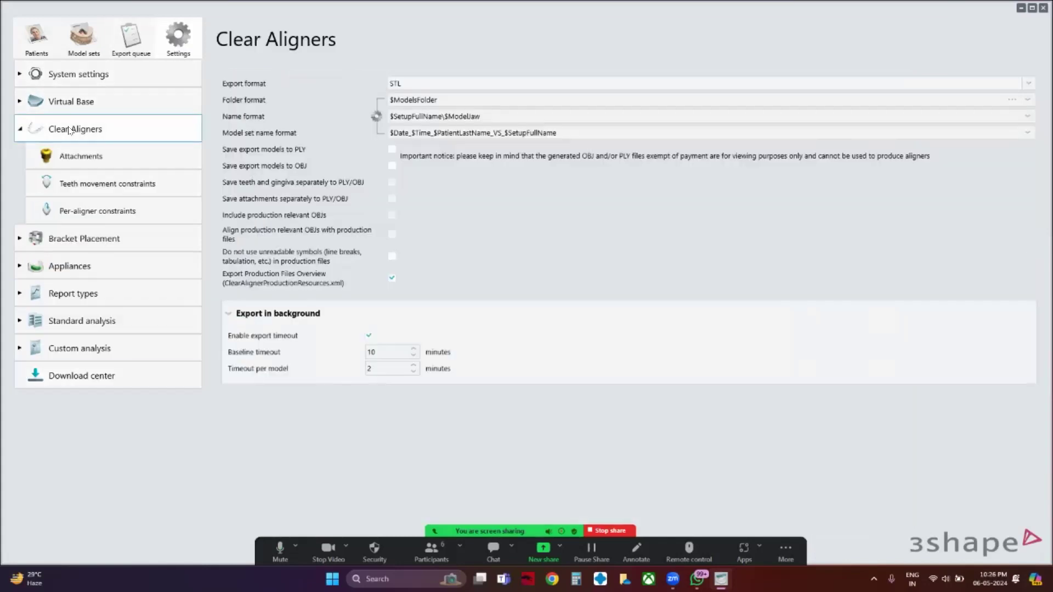
{"action": "left_click", "coordinate": [72, 158]}
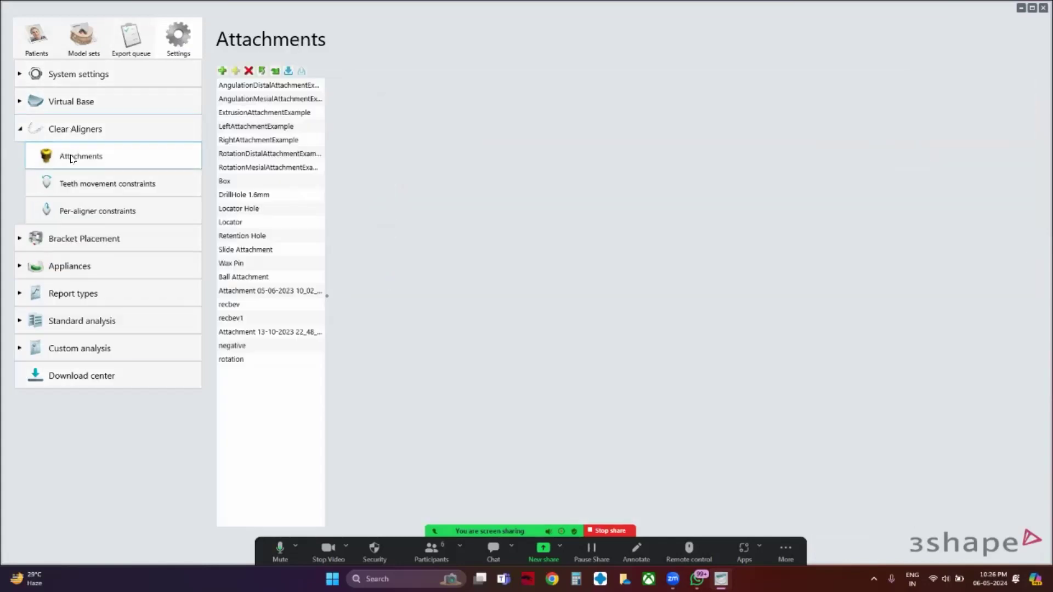
- Try to add a custom attachment from a model file, cancelling the file selection and deleting the new attachment entry
{"action": "left_click", "coordinate": [223, 71]}
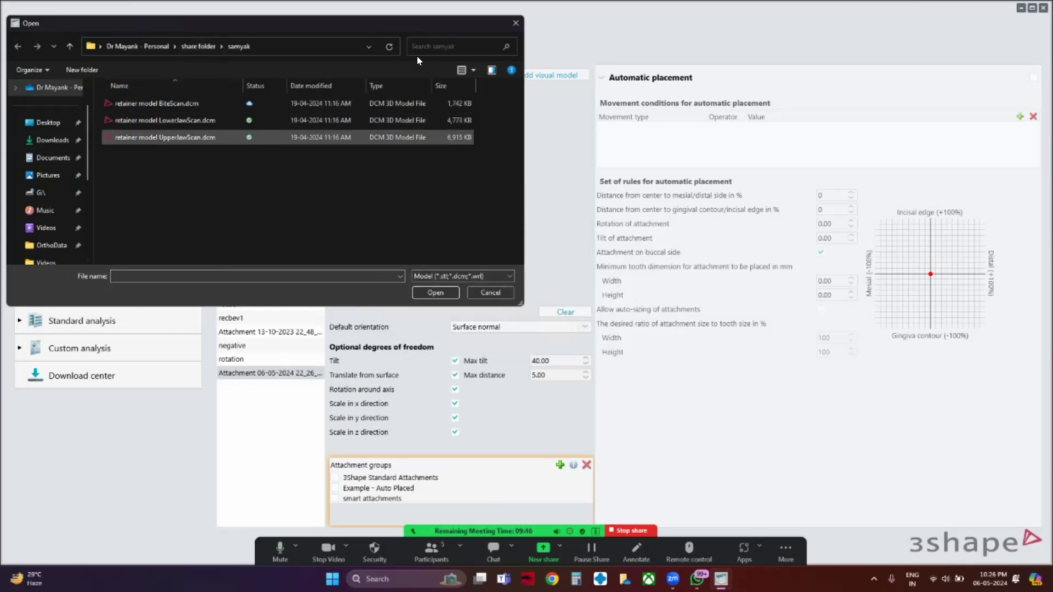
{"action": "left_click", "coordinate": [517, 24]}
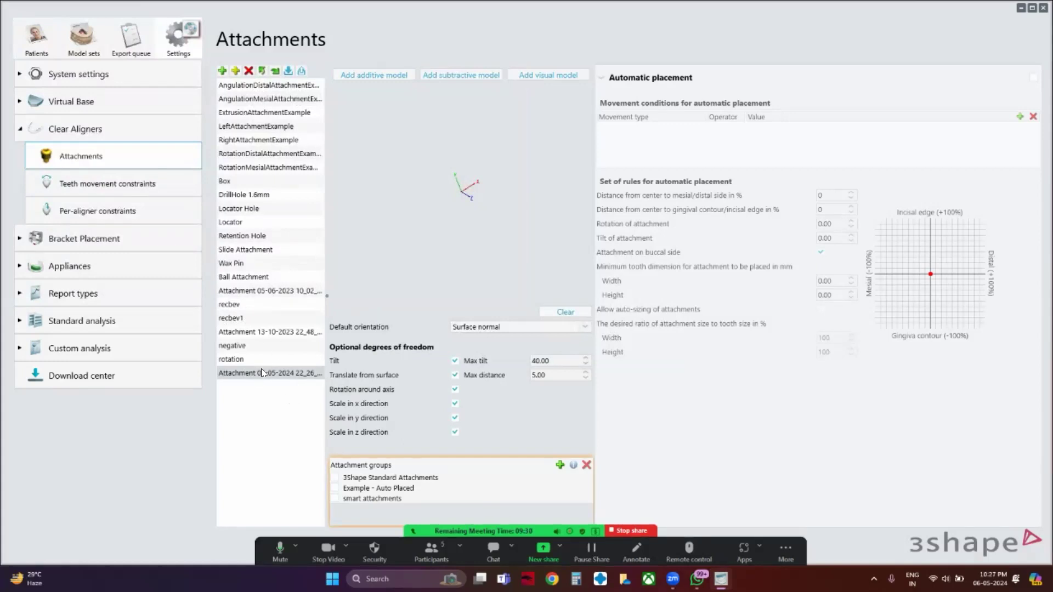
{"action": "left_click", "coordinate": [248, 71]}
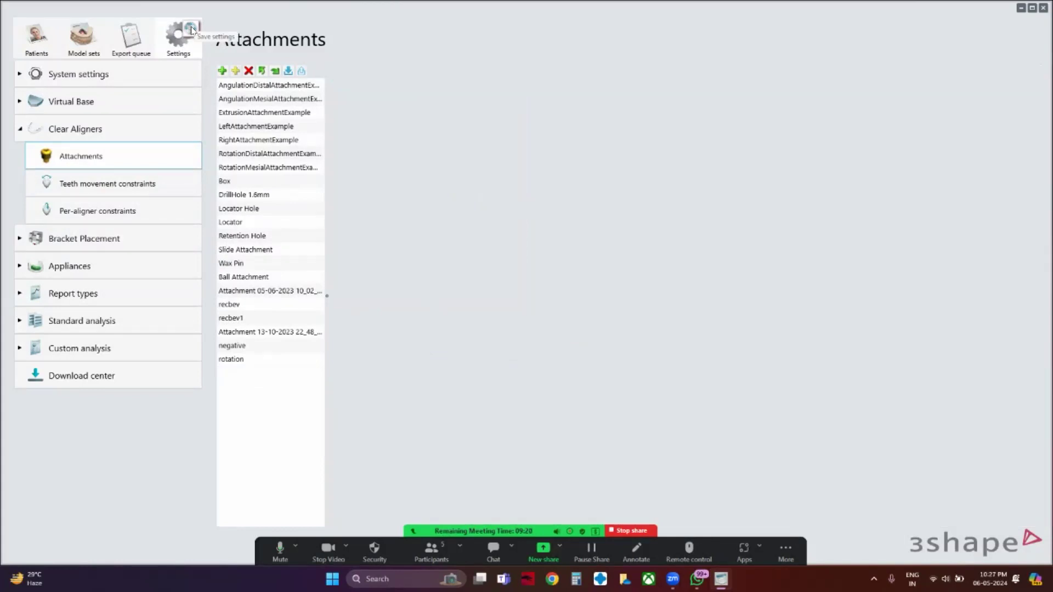
{"action": "left_click", "coordinate": [39, 36]}
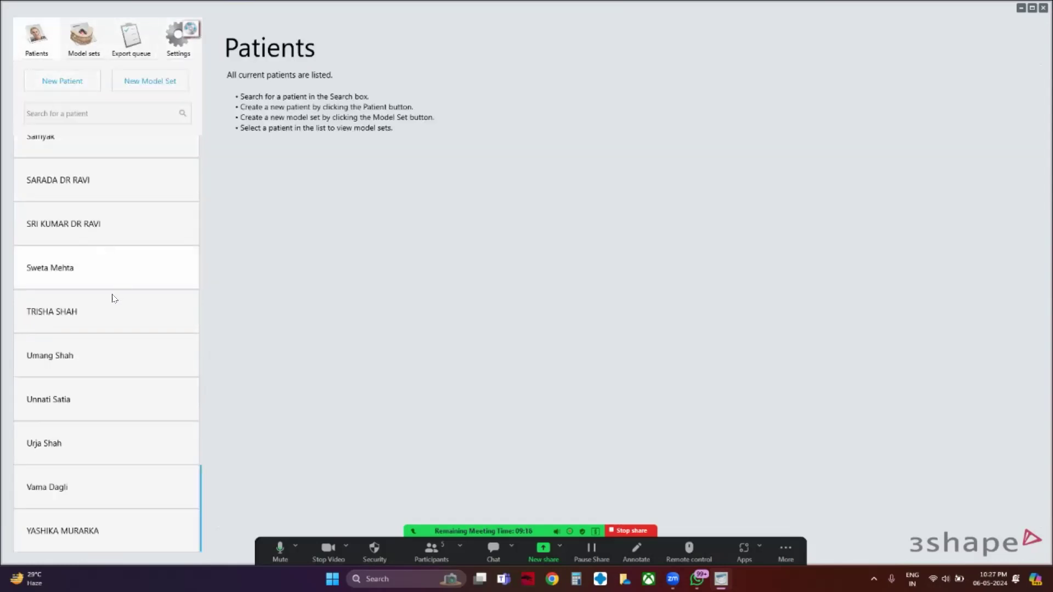
{"action": "left_click", "coordinate": [155, 440]}
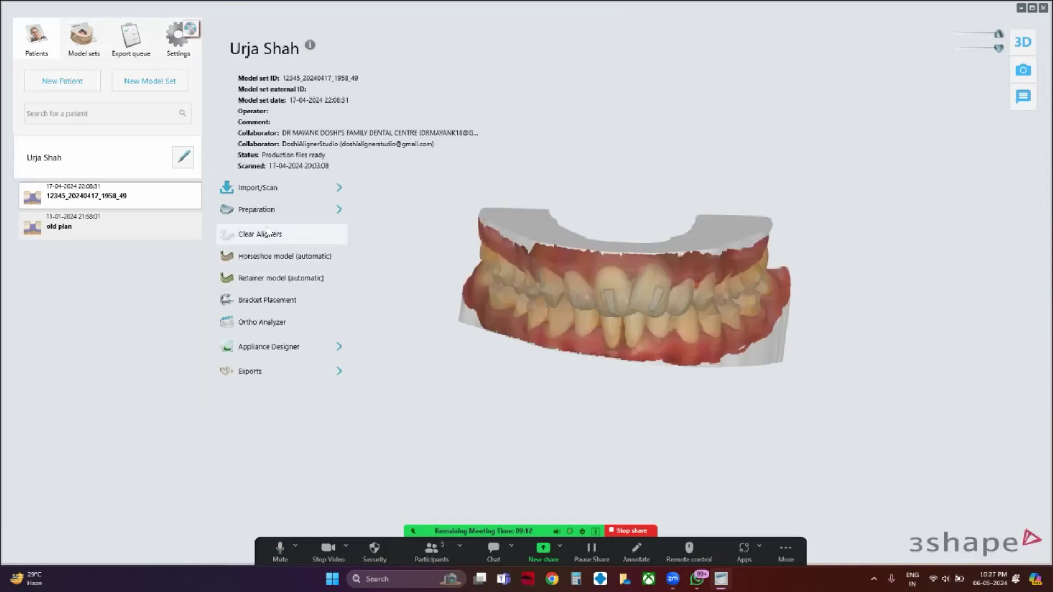
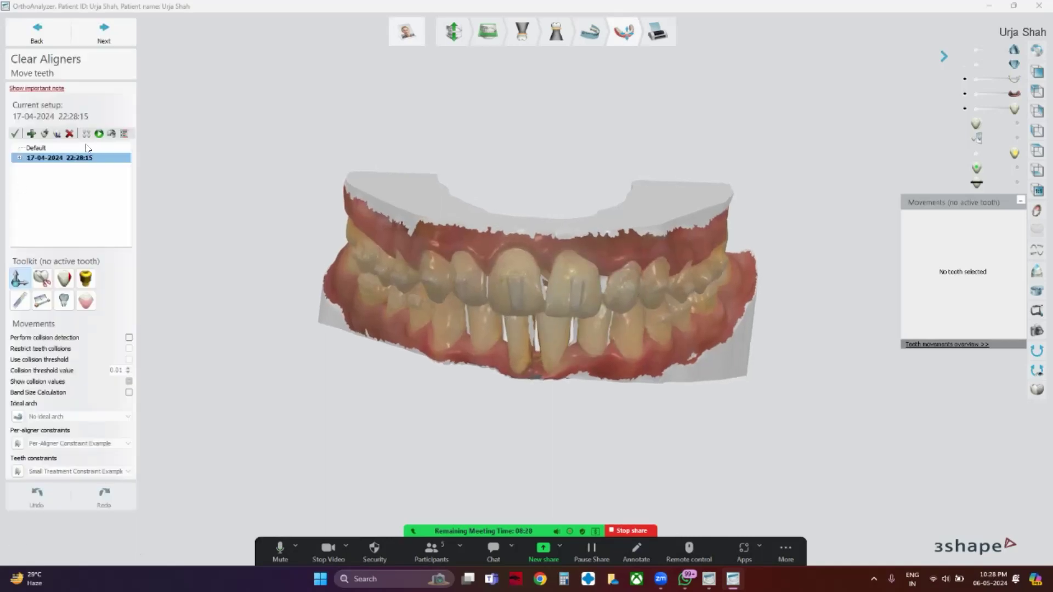
{"action": "left_click", "coordinate": [45, 134]}
{"action": "type", "text": "demo"}
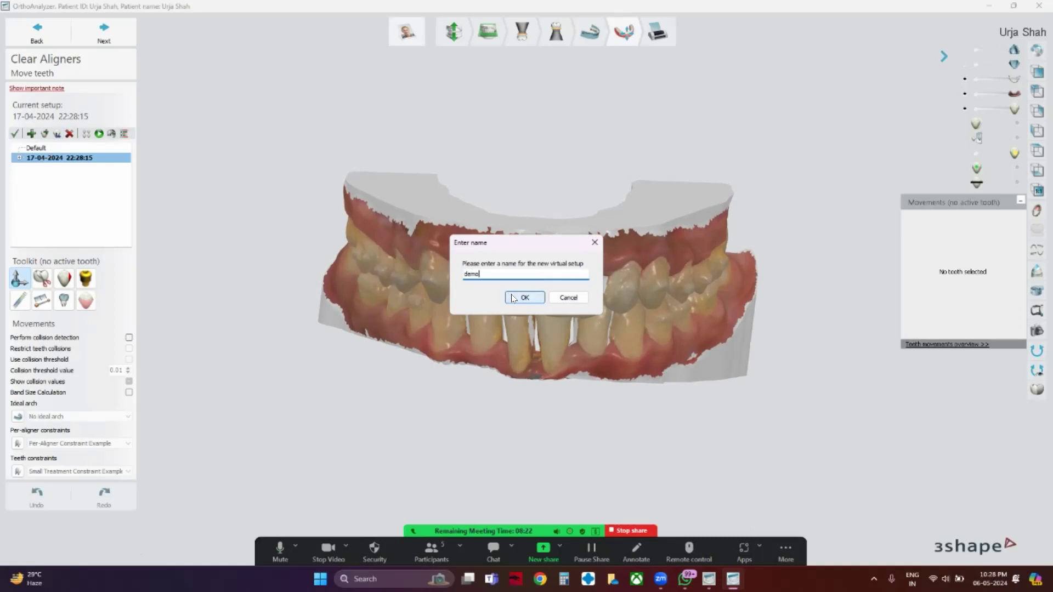
{"action": "left_click", "coordinate": [518, 296]}
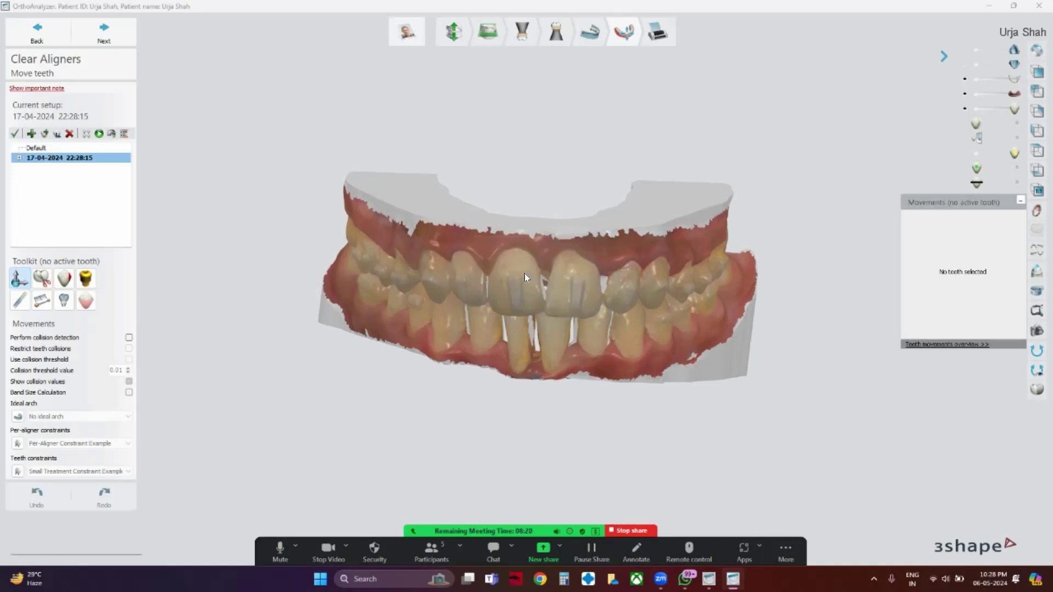
{"action": "left_click", "coordinate": [42, 168]}
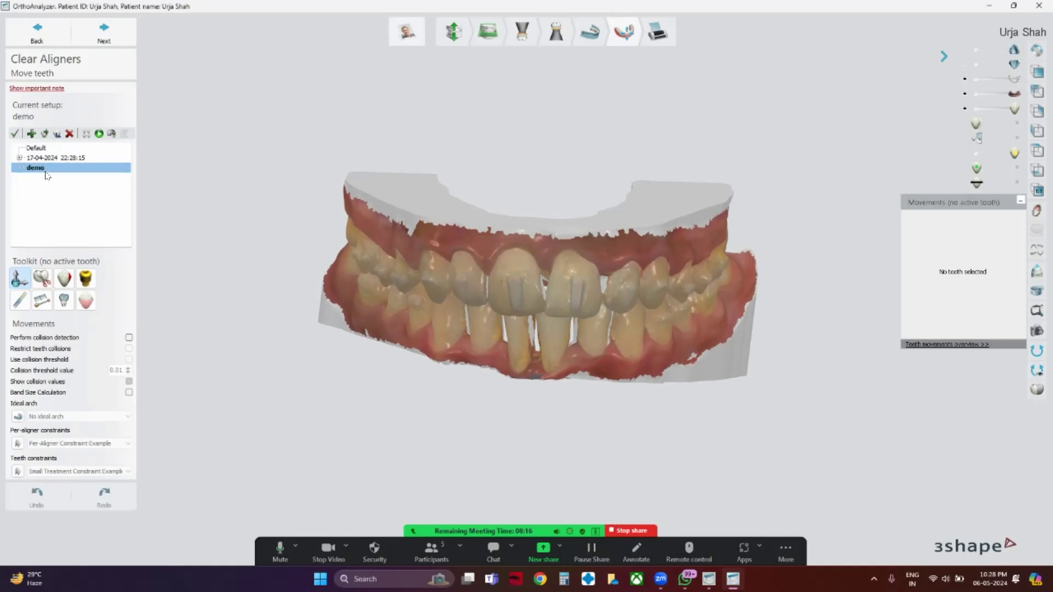
- Hide the lower jaw and overlay the comparison tooth positions on the upper arch, viewed from the occlusal side
{"action": "right_click_drag", "start_coordinate": [539, 249], "coordinate": [540, 225]}
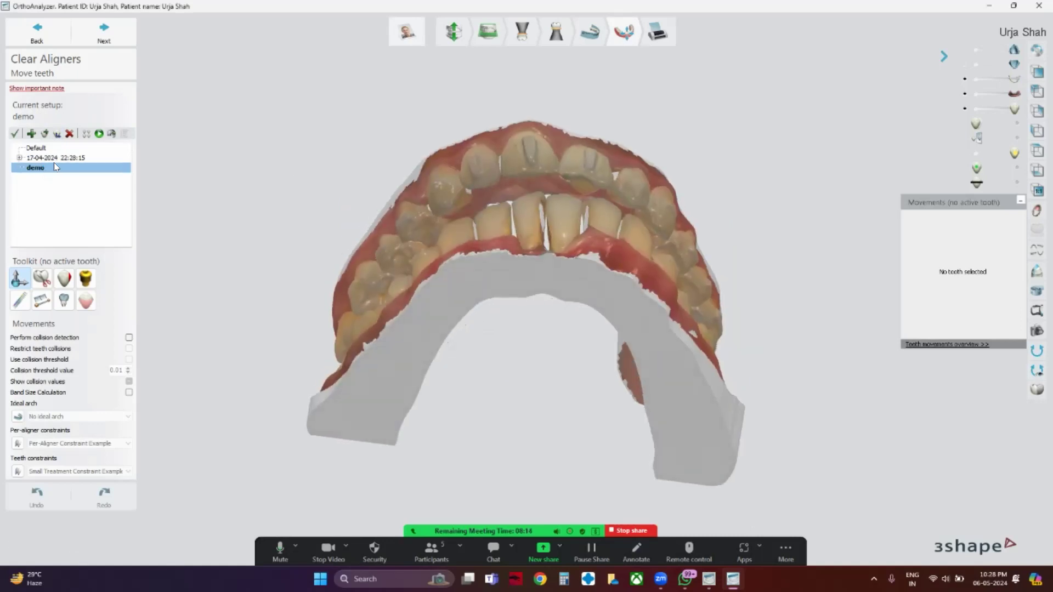
{"action": "left_click", "coordinate": [982, 66]}
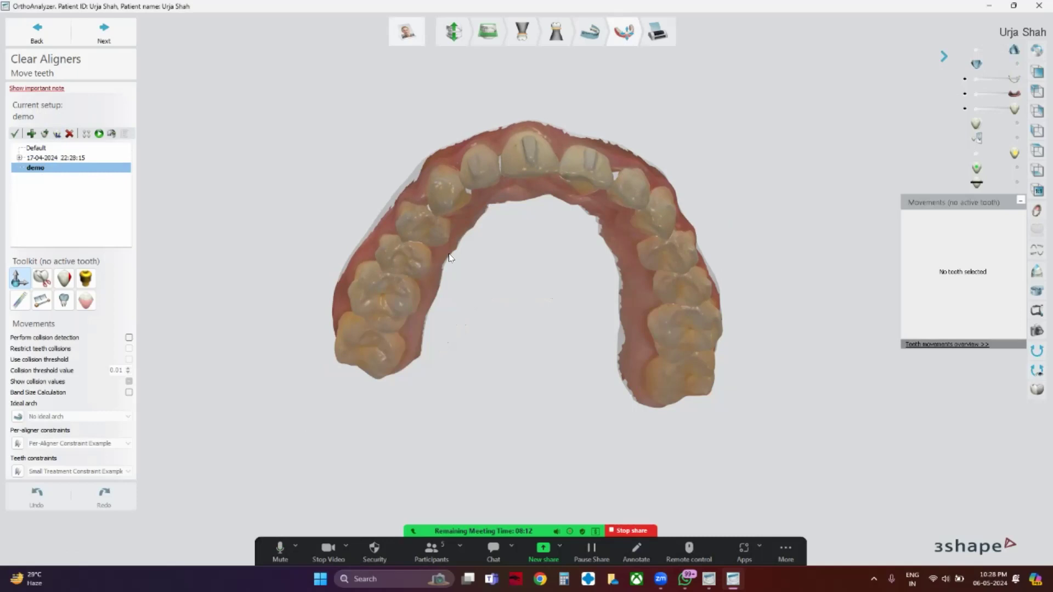
{"action": "right_click_drag", "start_coordinate": [451, 257], "coordinate": [451, 204]}
{"action": "left_click", "coordinate": [1014, 124]}
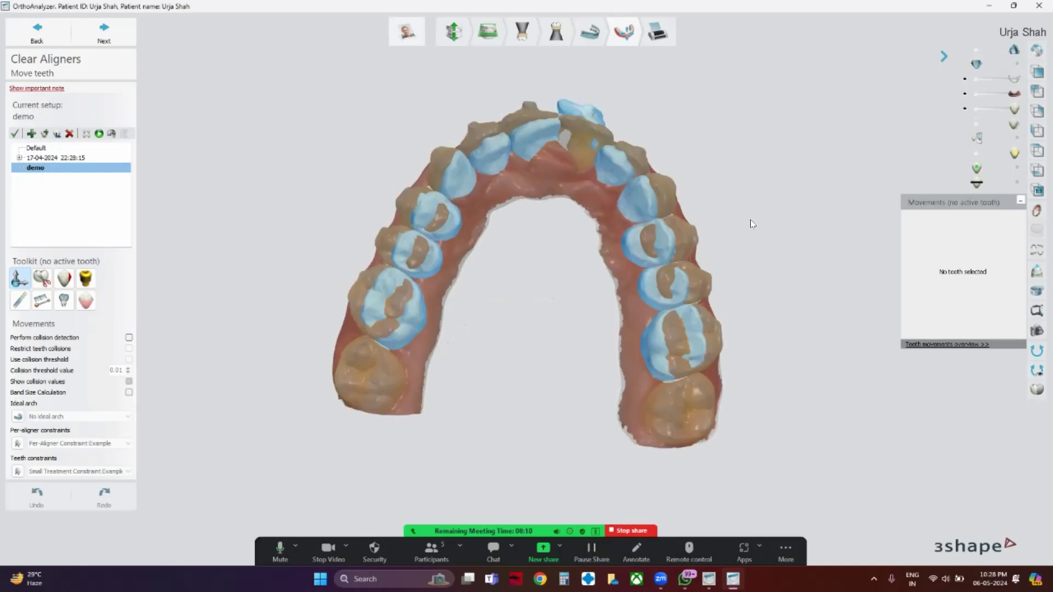
{"action": "right_click_drag", "start_coordinate": [636, 238], "coordinate": [637, 244]}
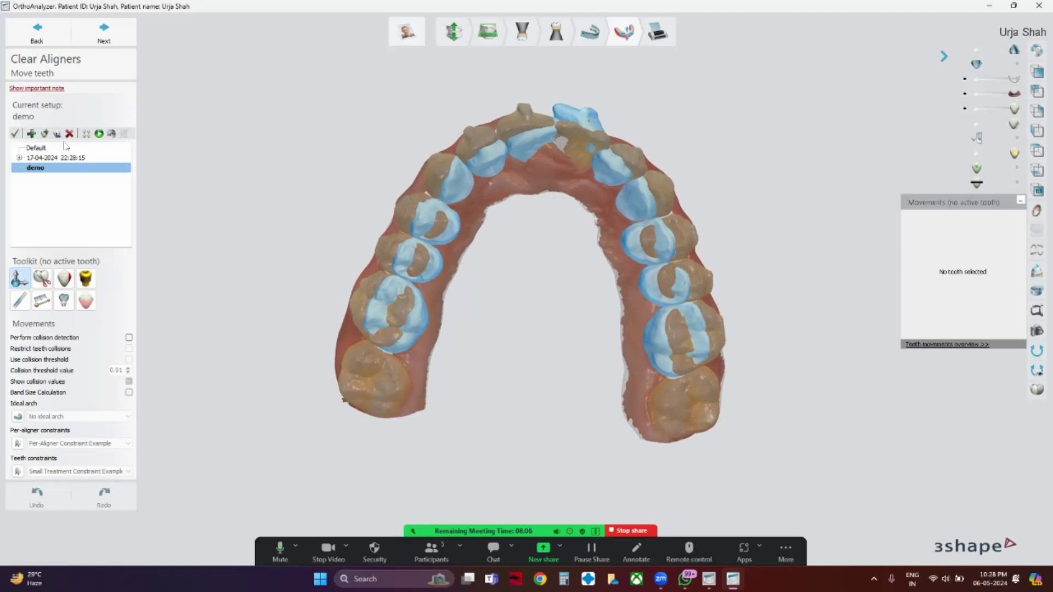
- Generate subsetups for the demo setup with 0.25 translation and 1.50 rotation per aligner, and enable collision detection
{"action": "left_click", "coordinate": [86, 134]}
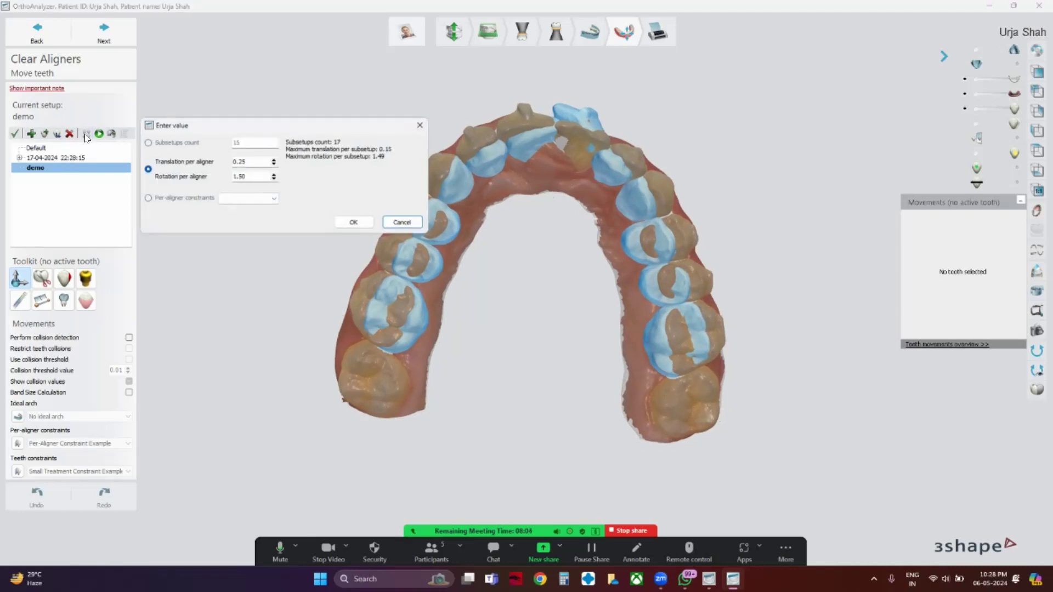
{"action": "left_click", "coordinate": [354, 222]}
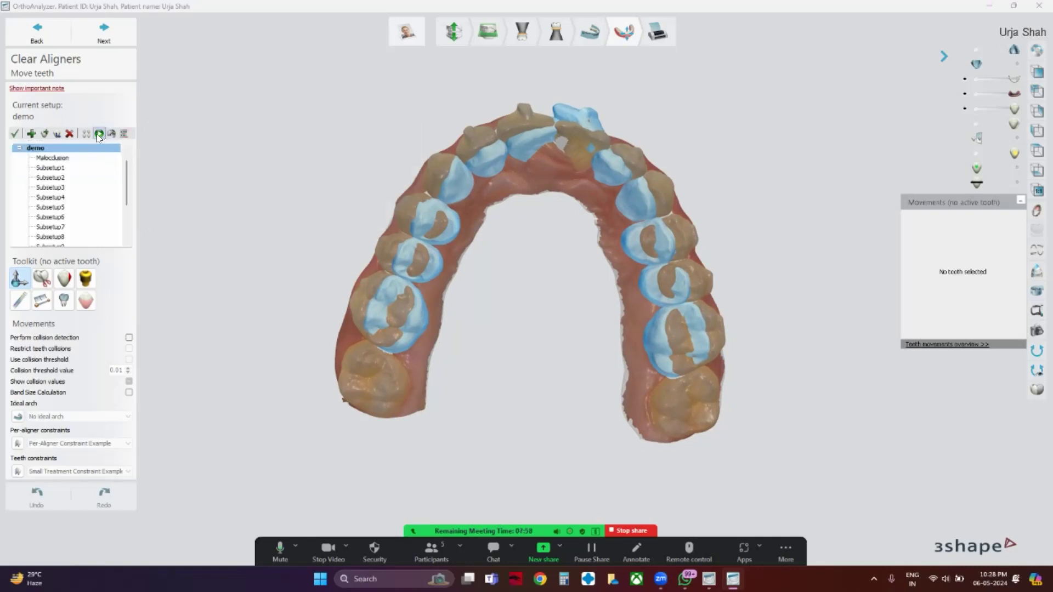
{"action": "left_click", "coordinate": [128, 337]}
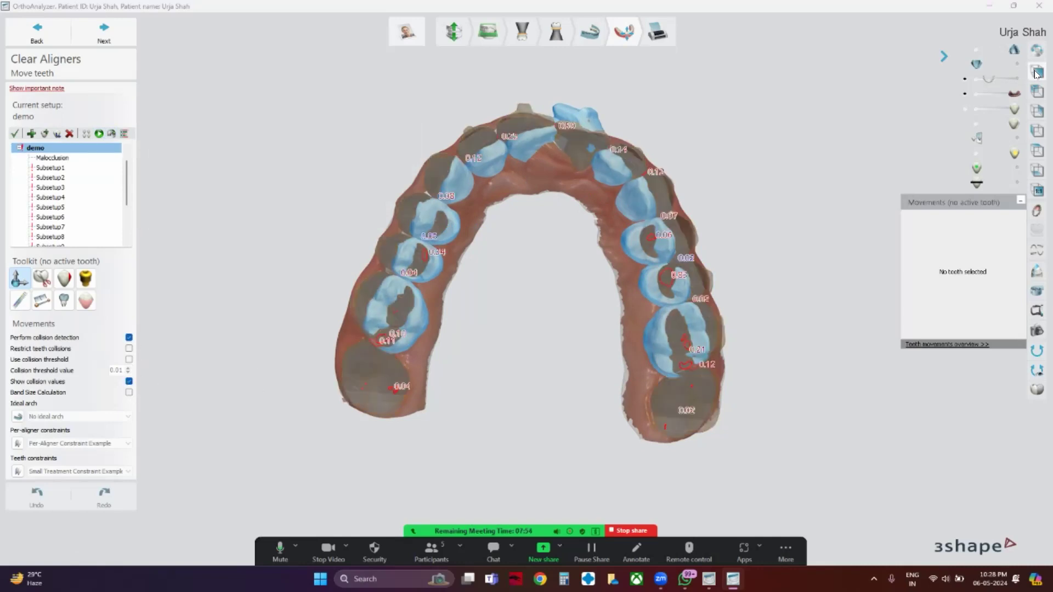
- Remove the comparison tooth overlay from the upper arch and generate the animation of the staged demo setup
{"action": "left_click", "coordinate": [1014, 80]}
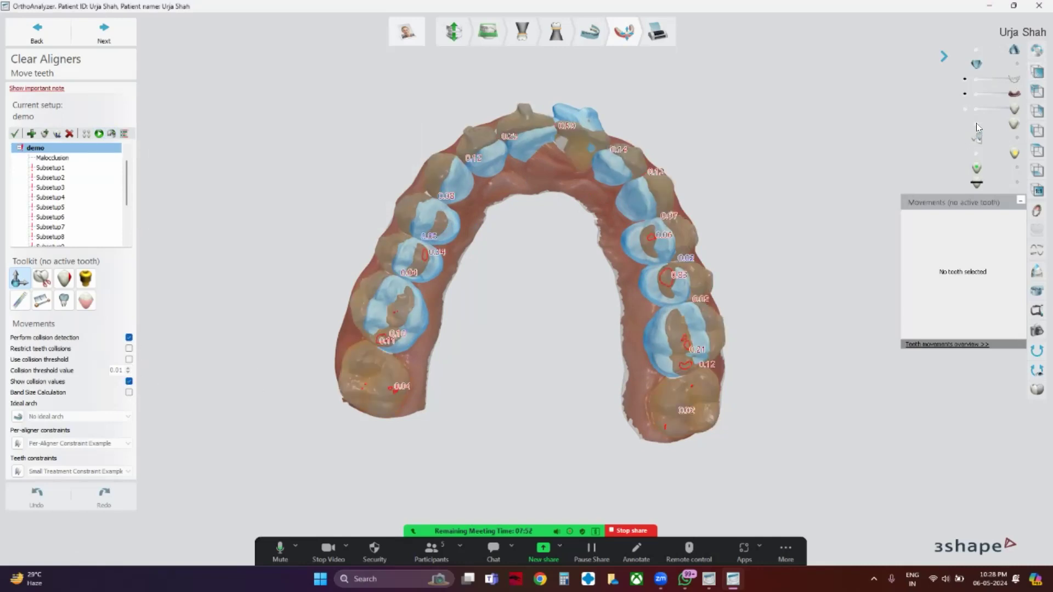
{"action": "left_click", "coordinate": [976, 124]}
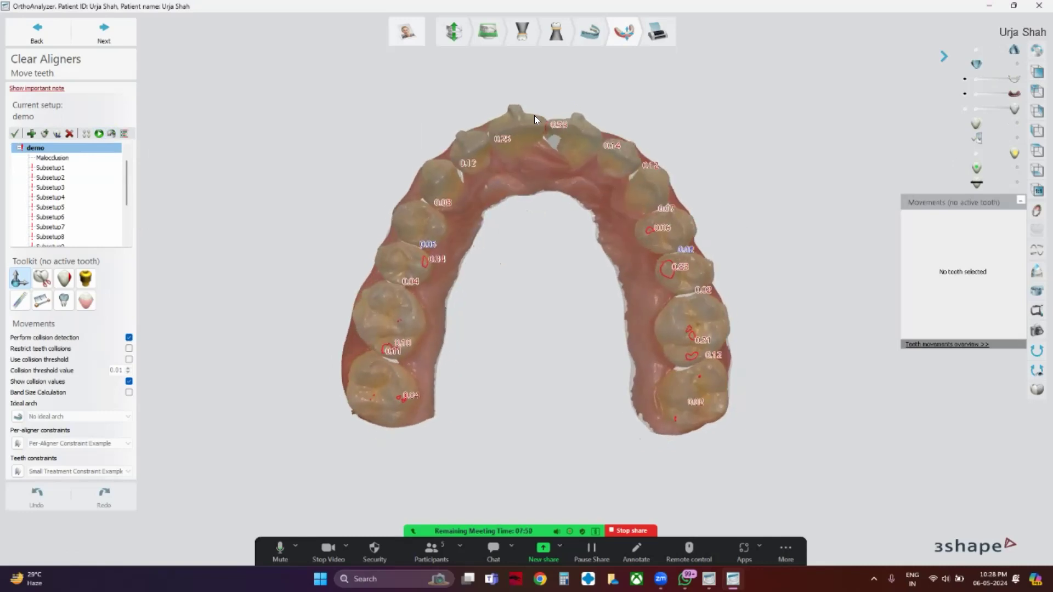
{"action": "scroll", "coordinate": [535, 116], "scroll_direction": "up", "scroll_amount": 5}
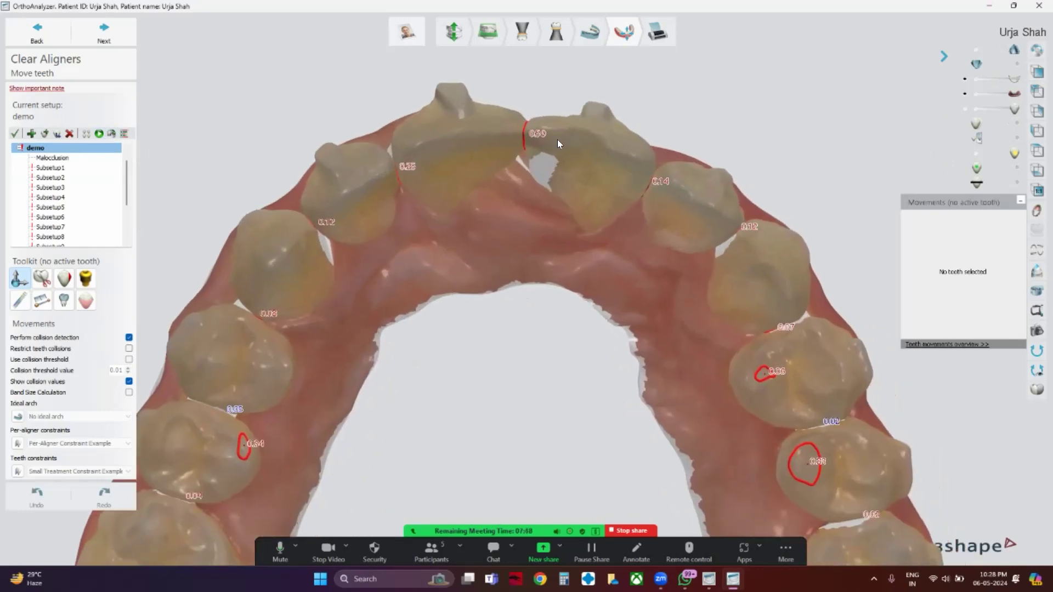
{"action": "right_click_drag", "start_coordinate": [557, 140], "coordinate": [561, 143]}
{"action": "left_click", "coordinate": [99, 133]}
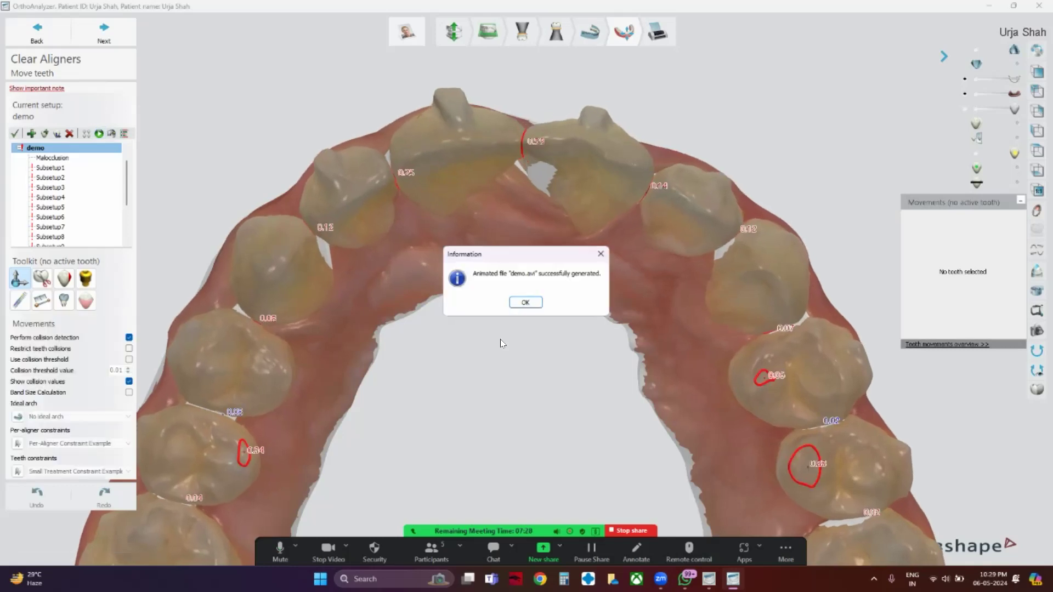
{"action": "left_click", "coordinate": [530, 302]}
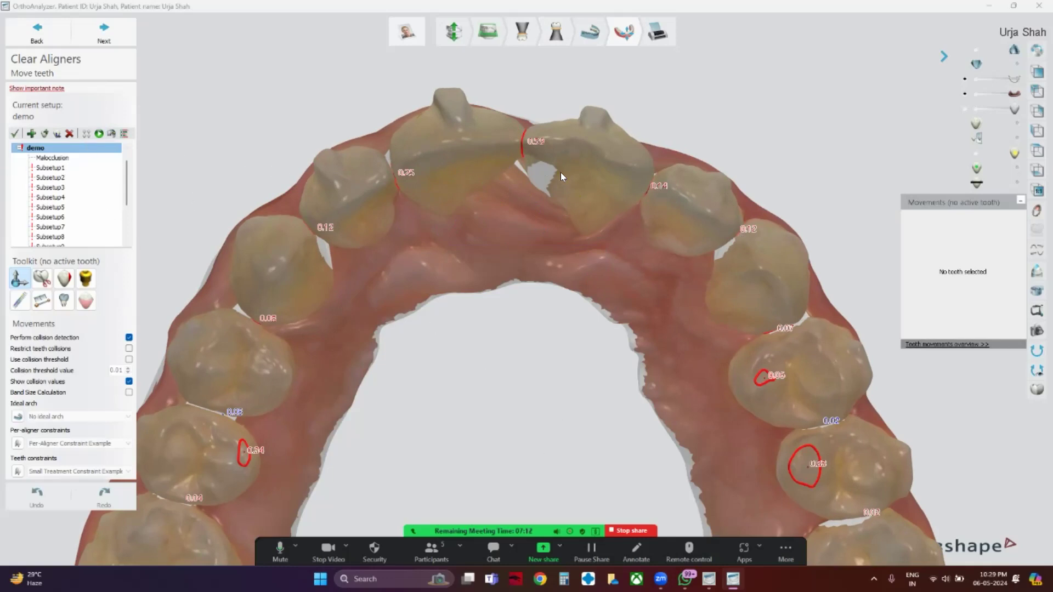
- Select tooth 11 in the Malocclusion stage and compare its position and movement values with the demo setup
{"action": "left_click", "coordinate": [39, 156]}
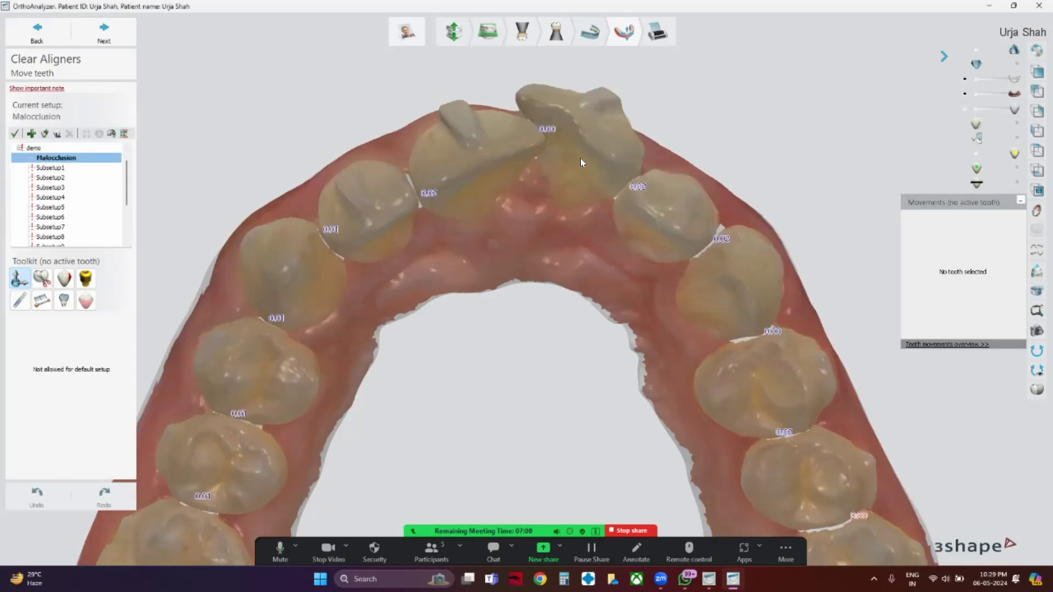
{"action": "left_click", "coordinate": [484, 153]}
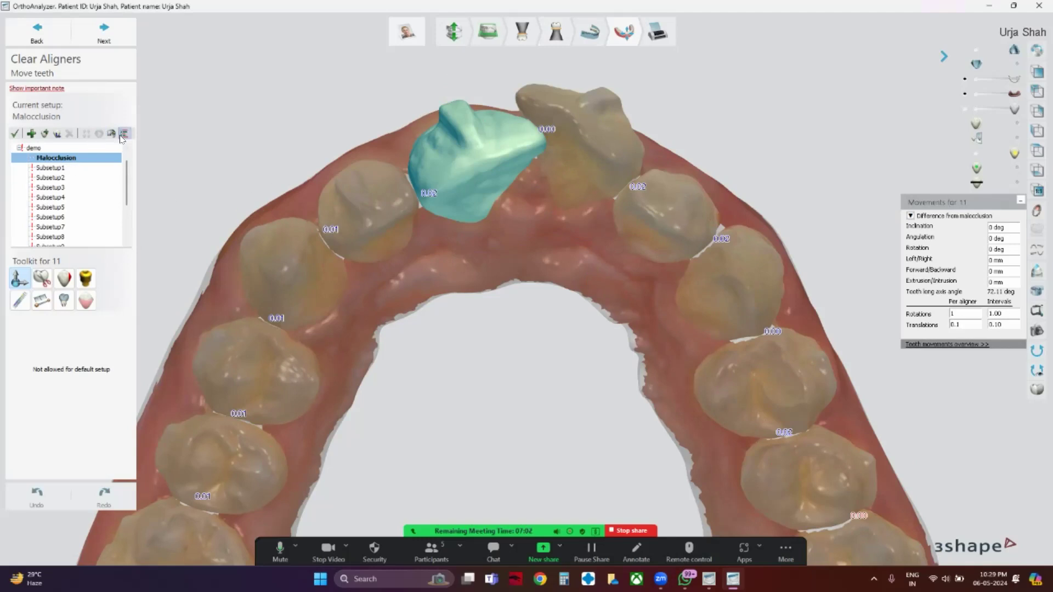
{"action": "left_click", "coordinate": [31, 148]}
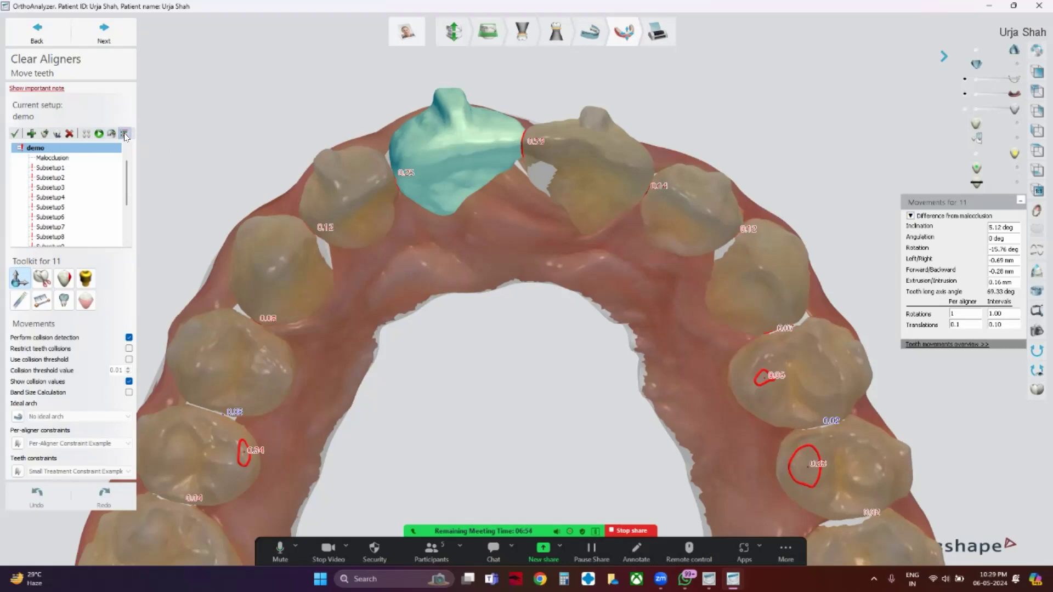
{"action": "left_click", "coordinate": [57, 158]}
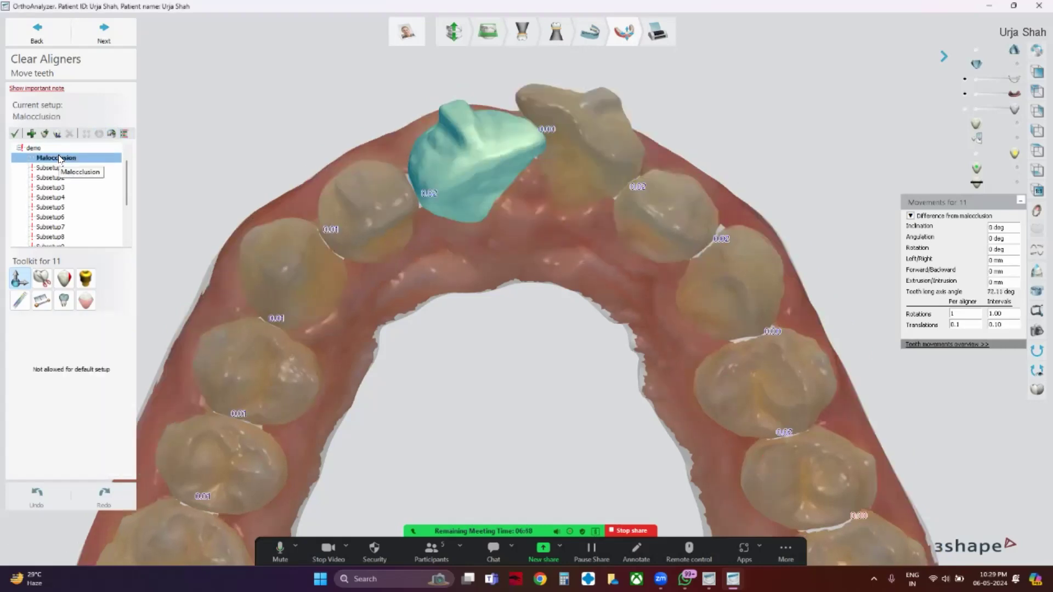
{"action": "left_click", "coordinate": [124, 133]}
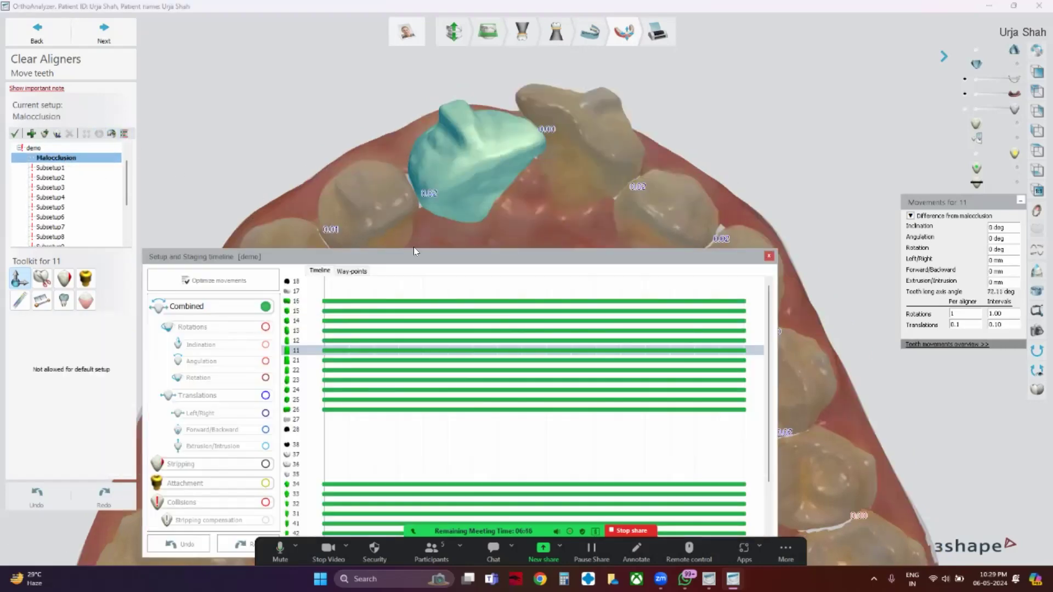
{"action": "left_click_drag", "start_coordinate": [414, 250], "coordinate": [536, 116]}
{"action": "left_click", "coordinate": [826, 118]}
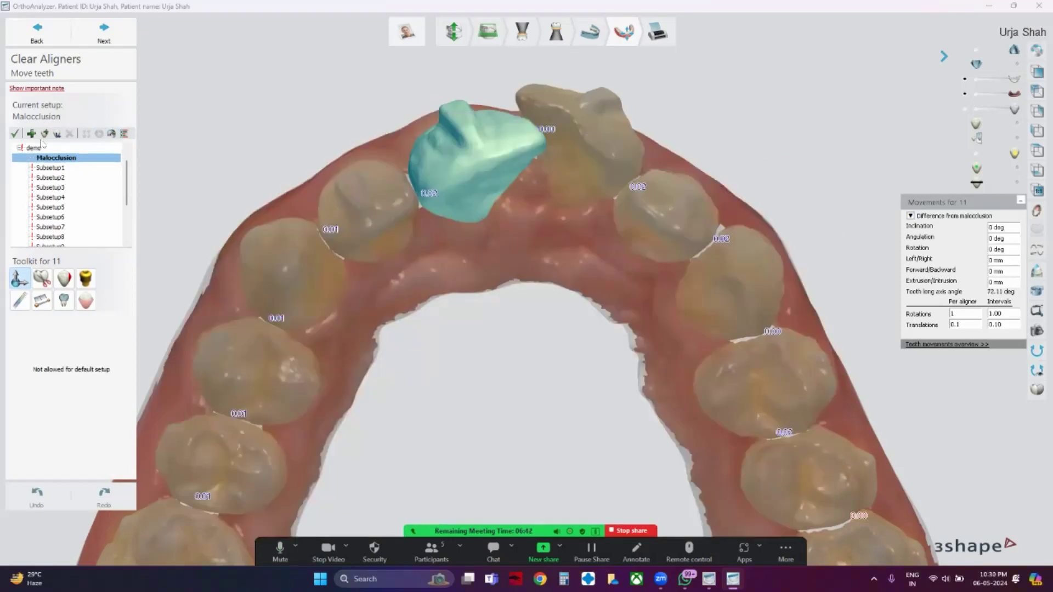
- Make demo the current setup, open its Setup and Staging timeline, and examine the way-points of tooth 11
{"action": "left_click", "coordinate": [34, 148]}
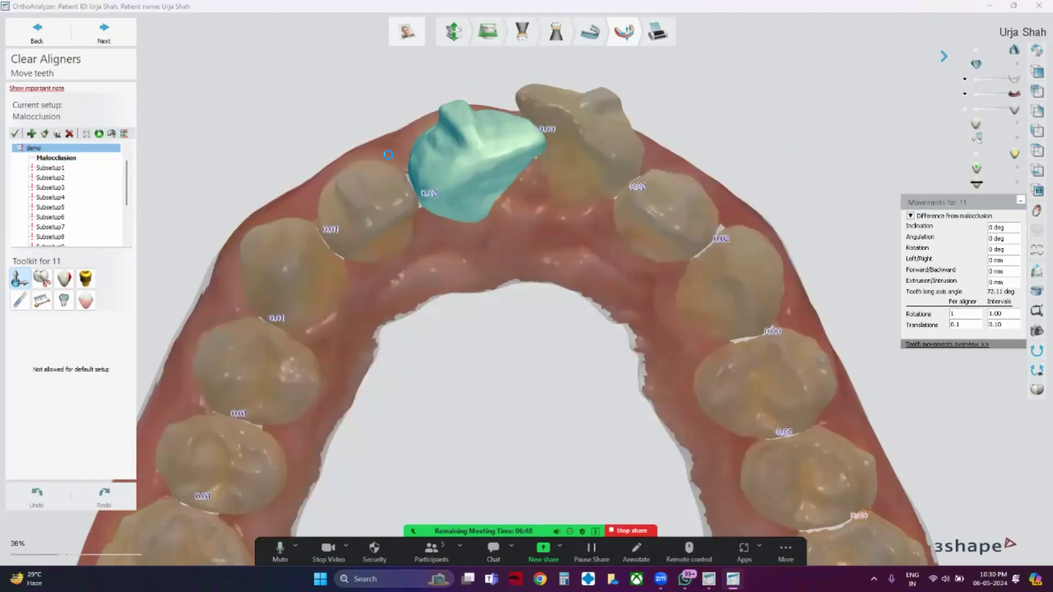
{"action": "left_click", "coordinate": [124, 134]}
{"action": "left_click_drag", "start_coordinate": [569, 123], "coordinate": [571, 249]}
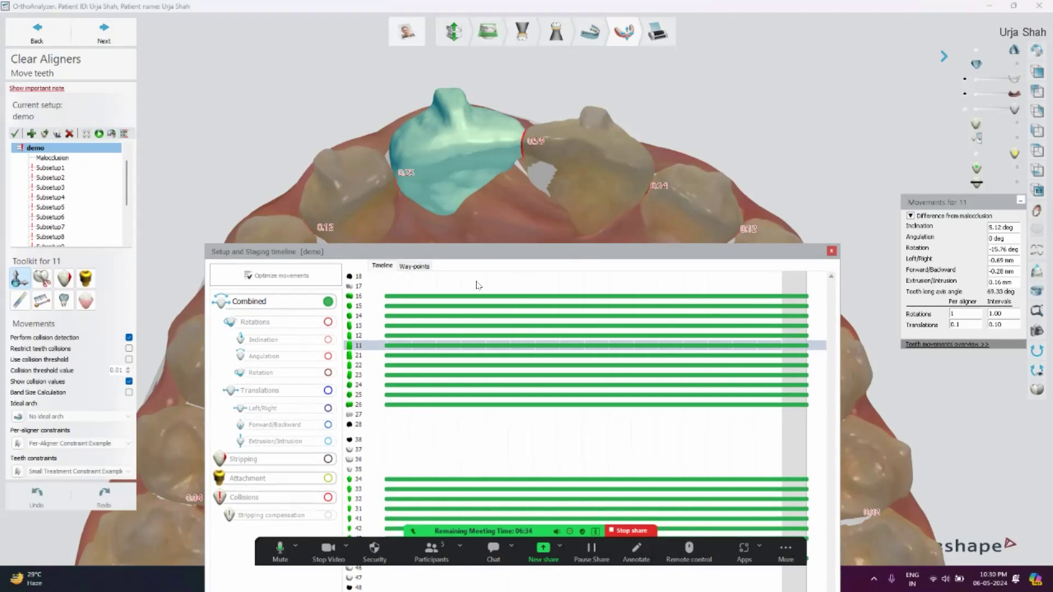
{"action": "left_click", "coordinate": [413, 269]}
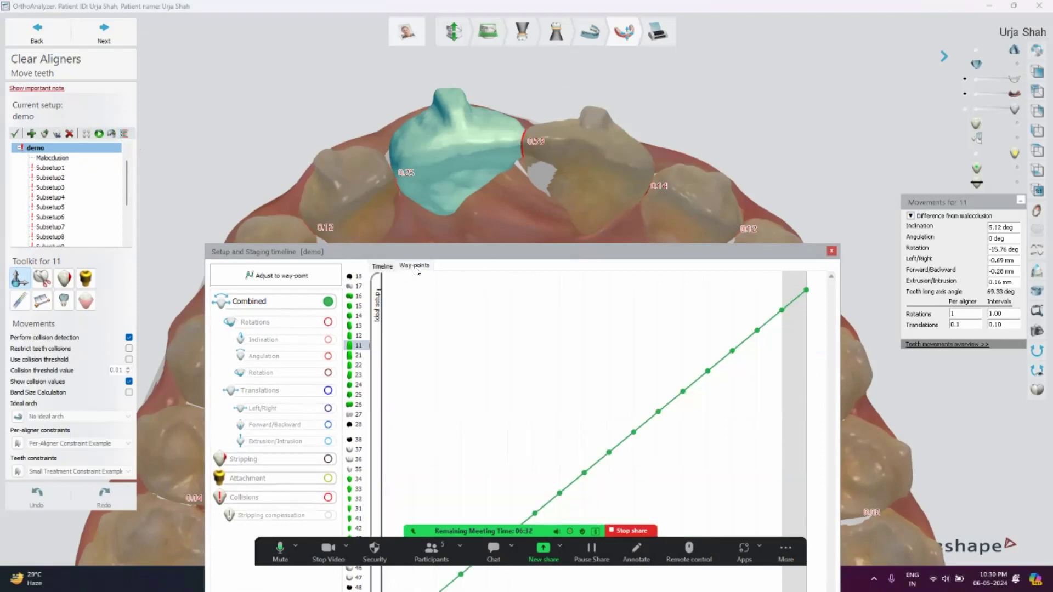
{"action": "left_click_drag", "start_coordinate": [573, 250], "coordinate": [566, 15]}
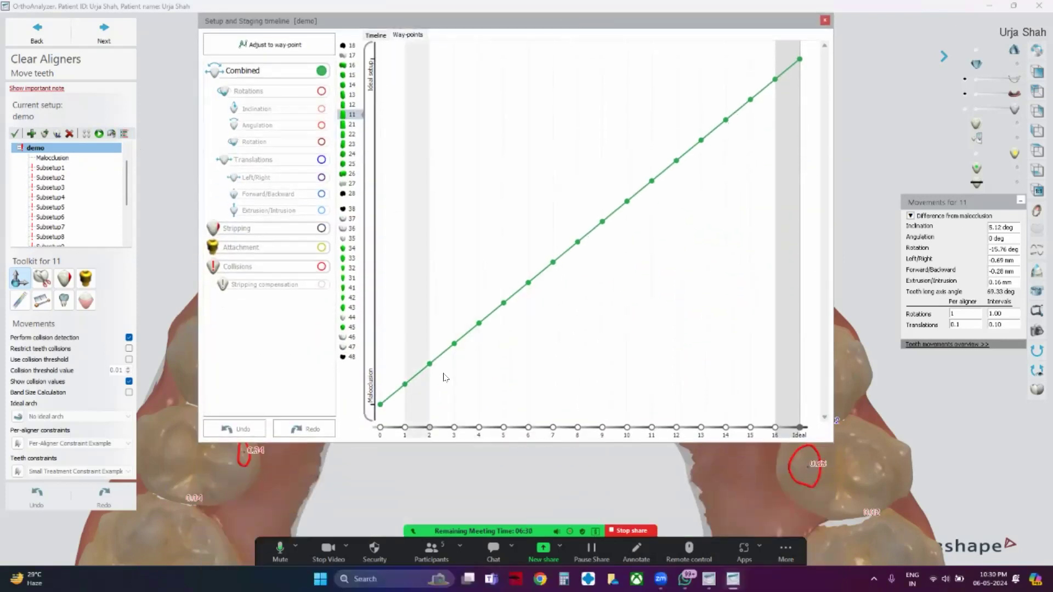
{"action": "mouse_move", "coordinate": [405, 390]}
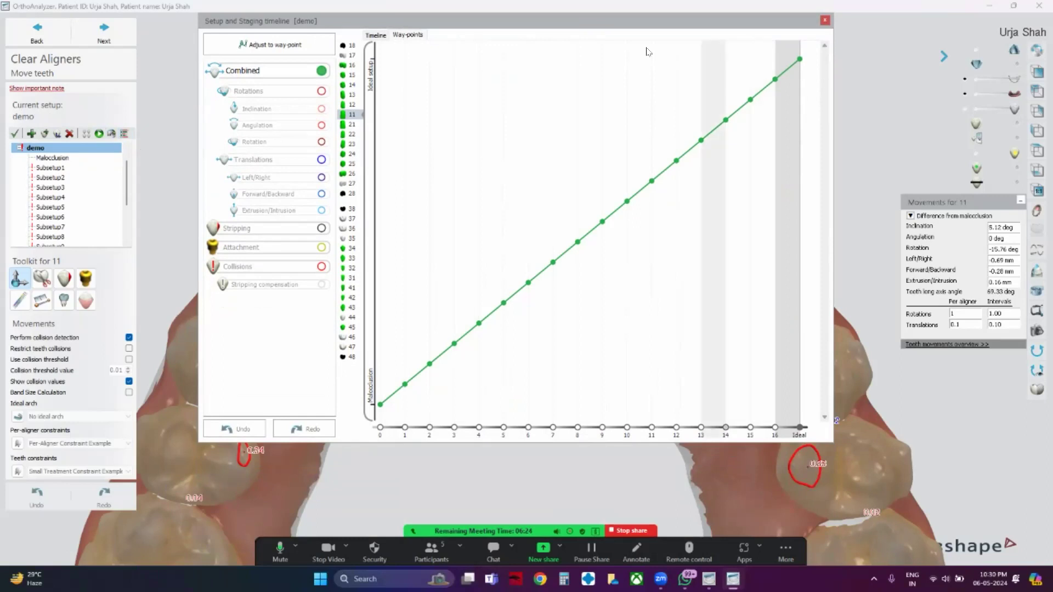
- Shorten the staging of tooth 11 to finish at stage 8 and check the movement values at its first way-point
{"action": "left_click", "coordinate": [376, 37]}
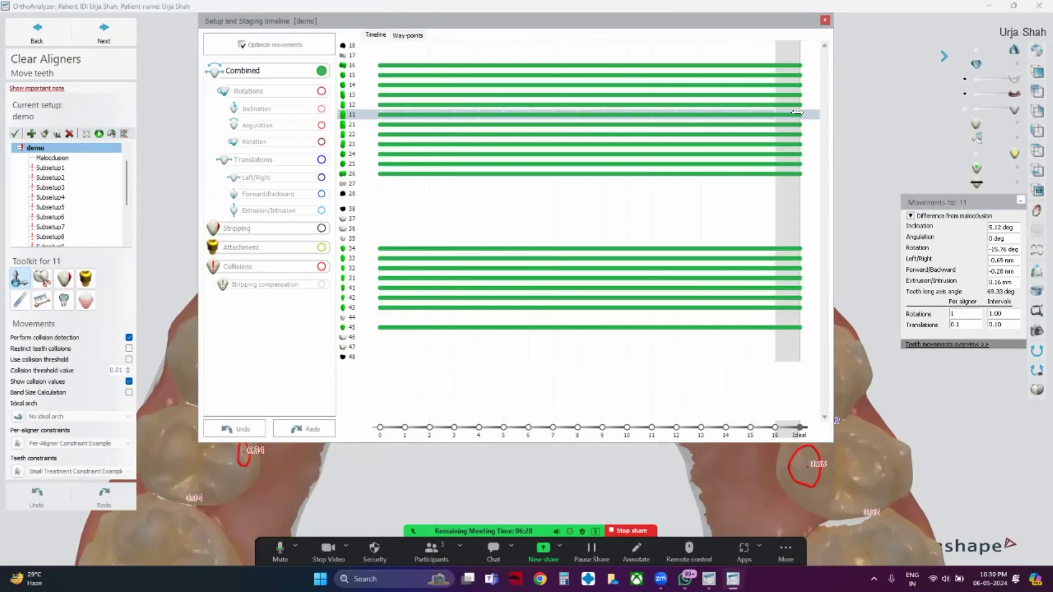
{"action": "left_click_drag", "start_coordinate": [791, 113], "coordinate": [567, 116]}
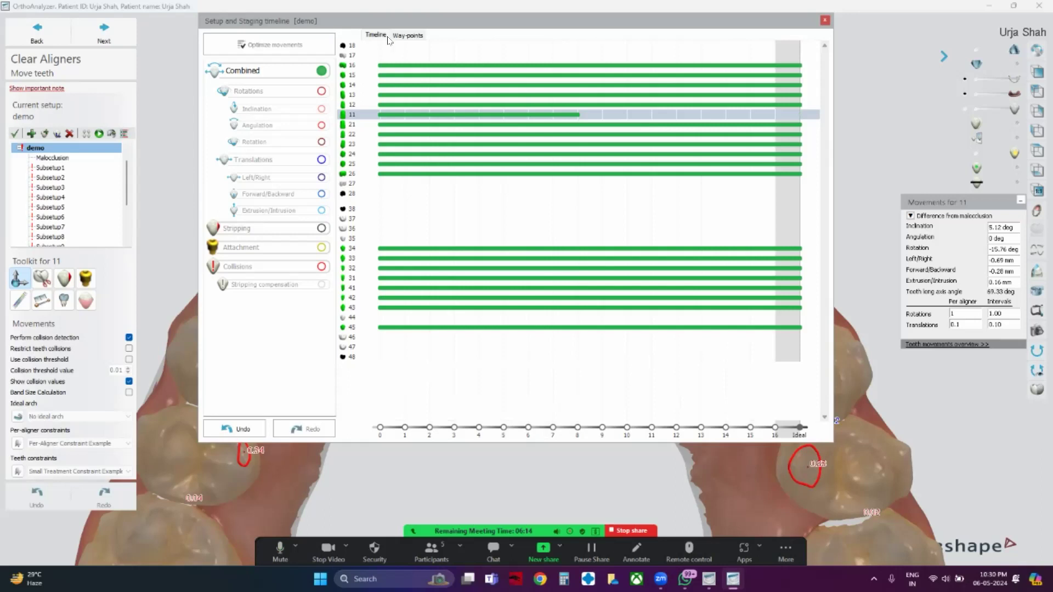
{"action": "left_click", "coordinate": [407, 35]}
{"action": "mouse_move", "coordinate": [405, 362]}
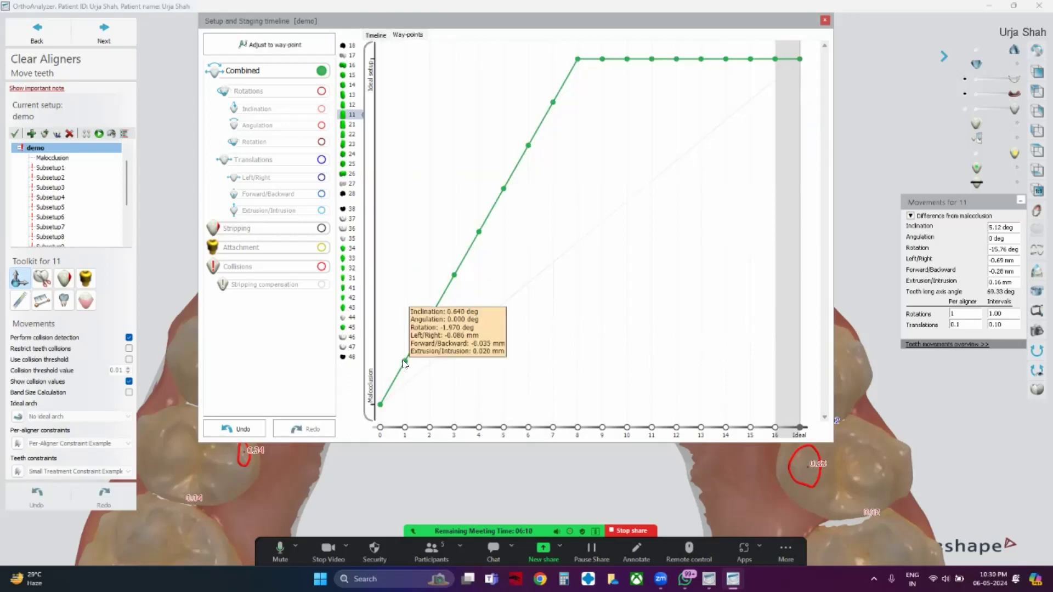
- Extend the staging of tooth 11 to finish at stage 9 and recheck its first way-point
{"action": "left_click", "coordinate": [378, 36]}
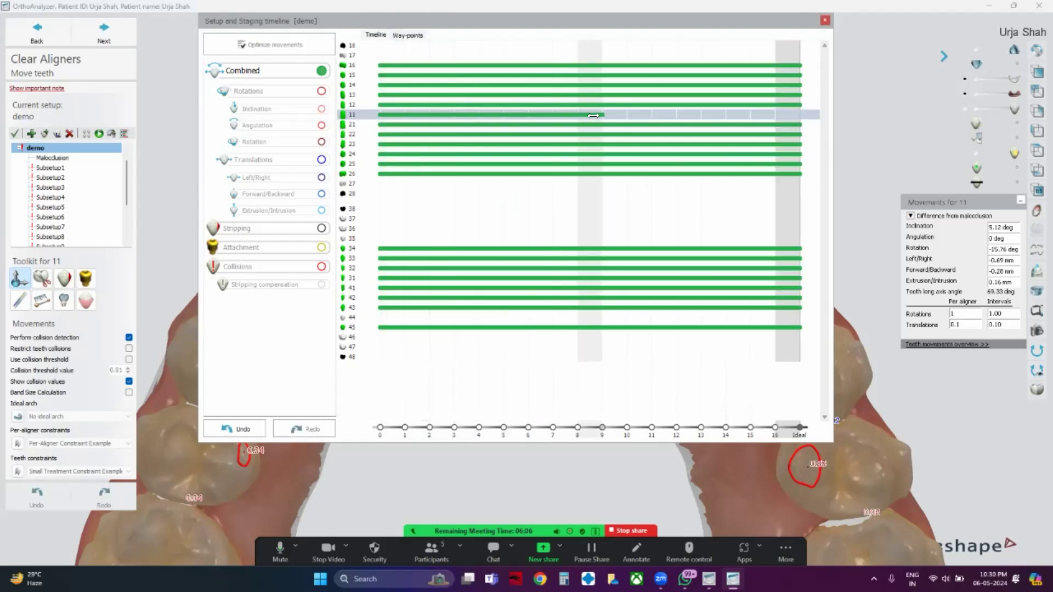
{"action": "left_click", "coordinate": [409, 35]}
{"action": "mouse_move", "coordinate": [403, 370]}
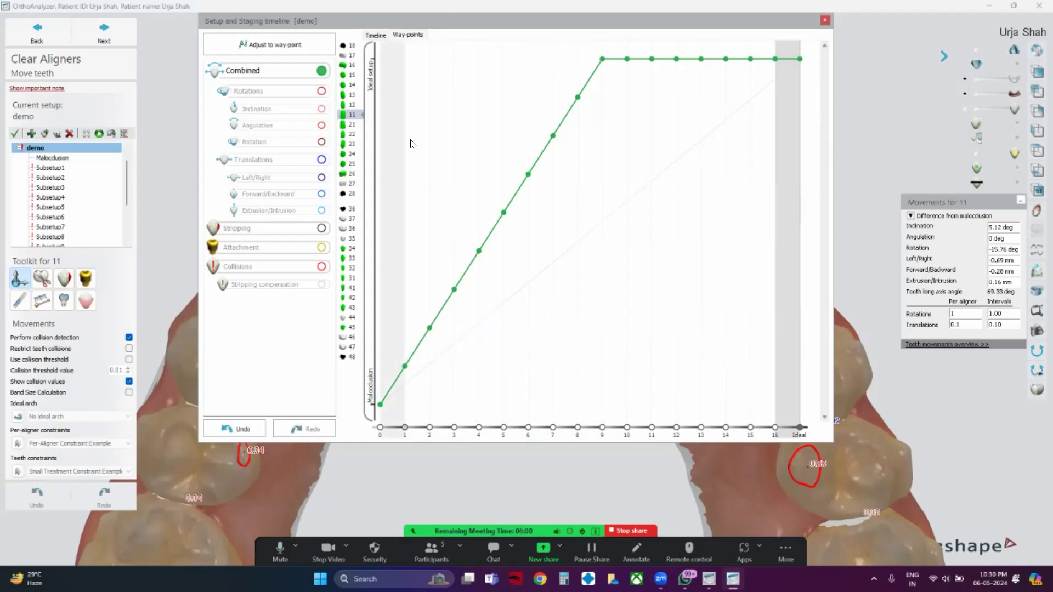
- Select tooth 21, delay the start of its movement to stage 9, and check the values at its first moving way-point
{"action": "left_click", "coordinate": [377, 36]}
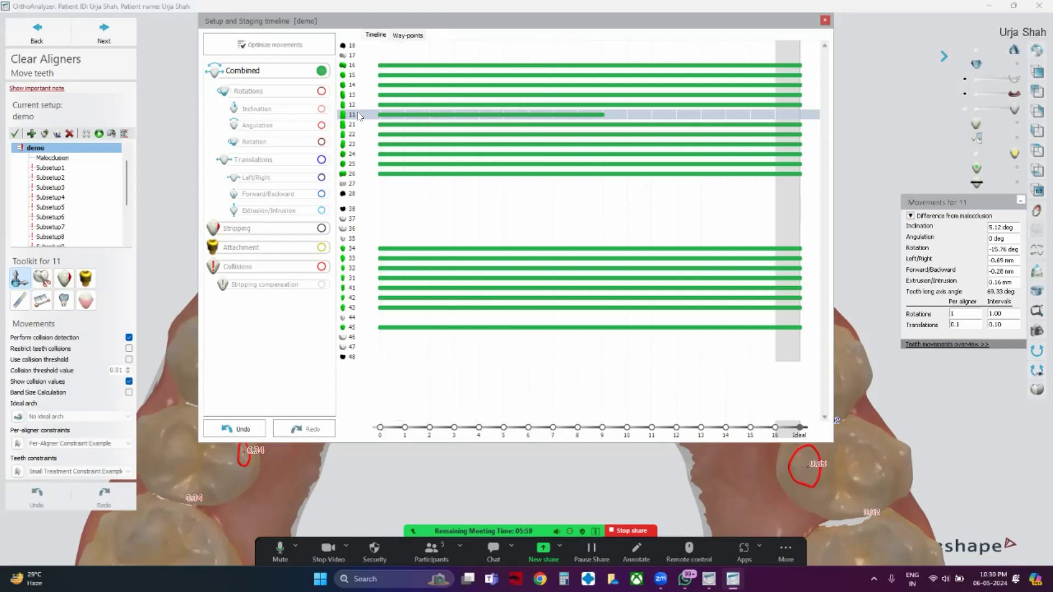
{"action": "left_click_drag", "start_coordinate": [514, 22], "coordinate": [484, 365]}
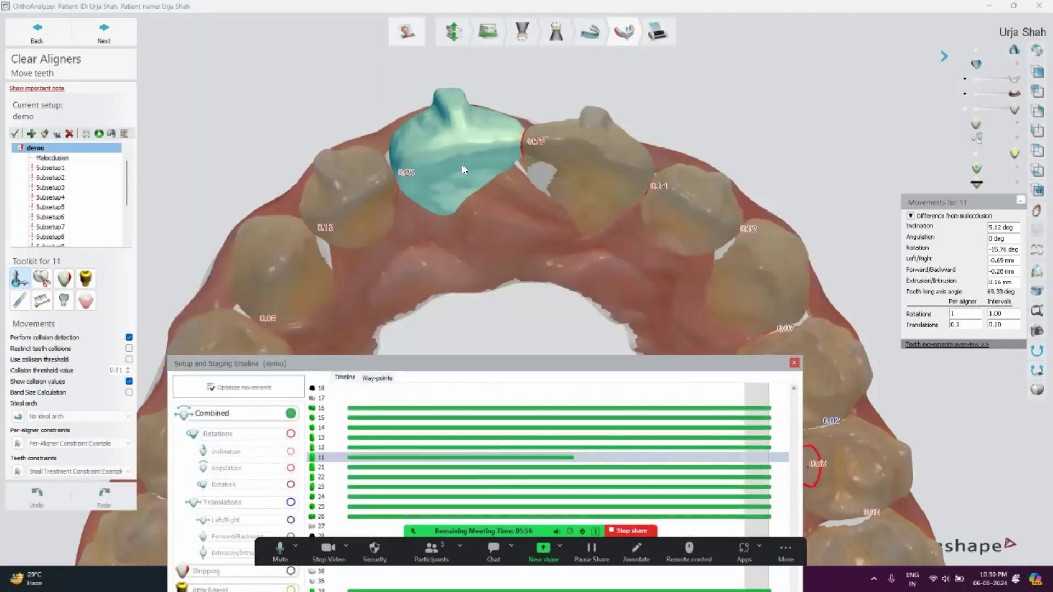
{"action": "left_click", "coordinate": [594, 150]}
{"action": "left_click_drag", "start_coordinate": [560, 362], "coordinate": [563, 127]}
{"action": "left_click_drag", "start_coordinate": [386, 236], "coordinate": [565, 241]}
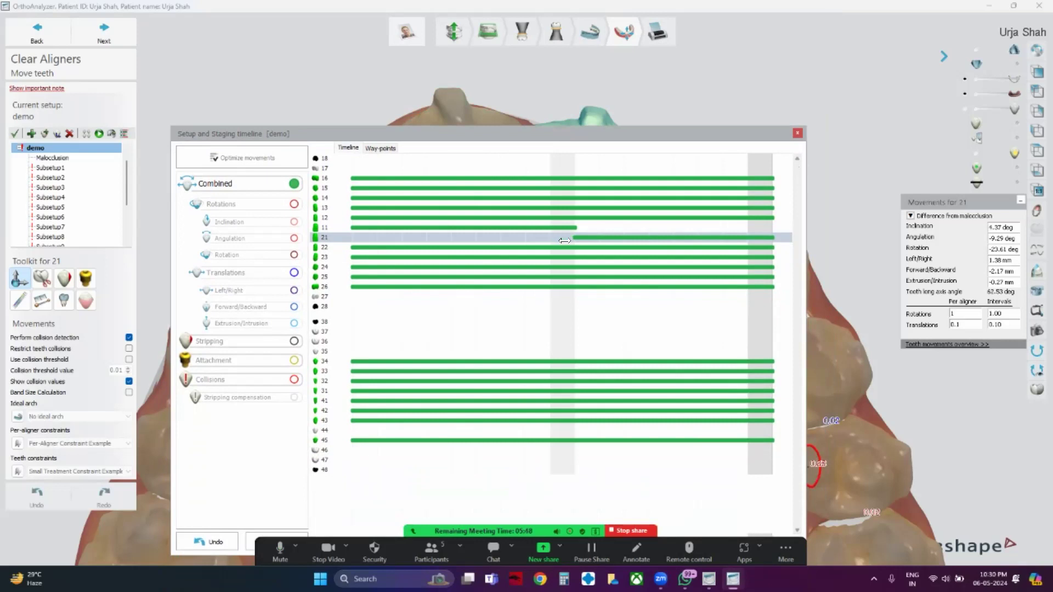
{"action": "left_click", "coordinate": [380, 148]}
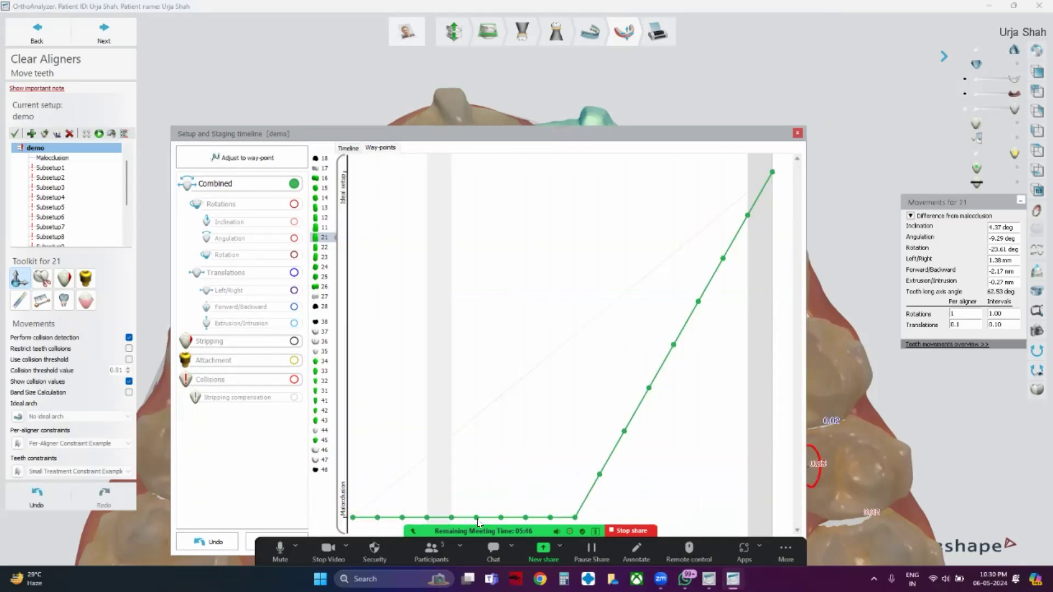
{"action": "mouse_move", "coordinate": [600, 481]}
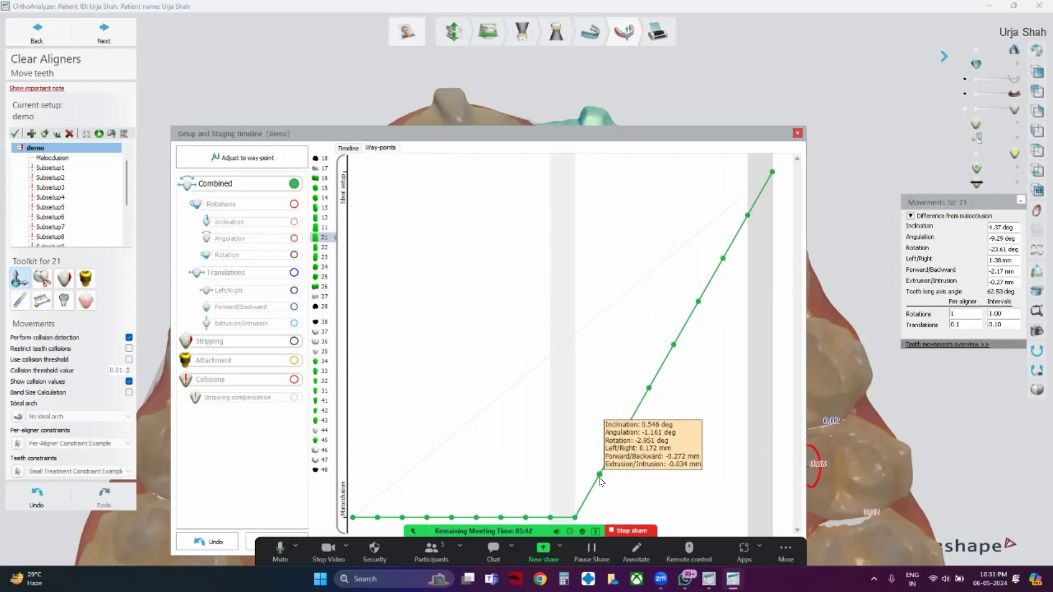
- Start the movement of tooth 21 at stage 6 and check the movement values at way-point 7
{"action": "left_click", "coordinate": [349, 148]}
{"action": "left_click_drag", "start_coordinate": [574, 238], "coordinate": [497, 240]}
{"action": "left_click_drag", "start_coordinate": [563, 134], "coordinate": [557, 37]}
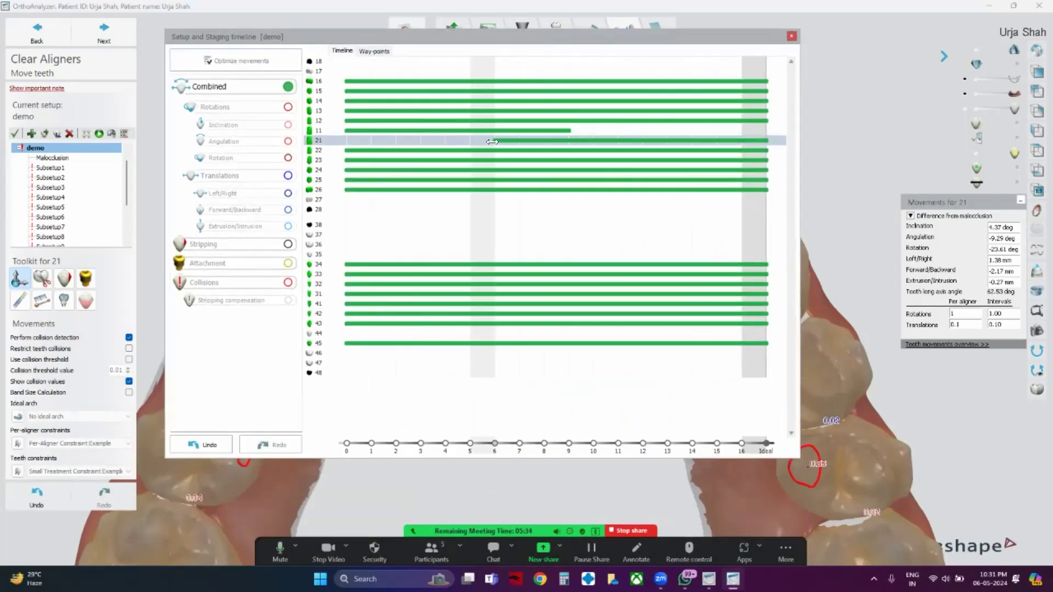
{"action": "left_click", "coordinate": [374, 51]}
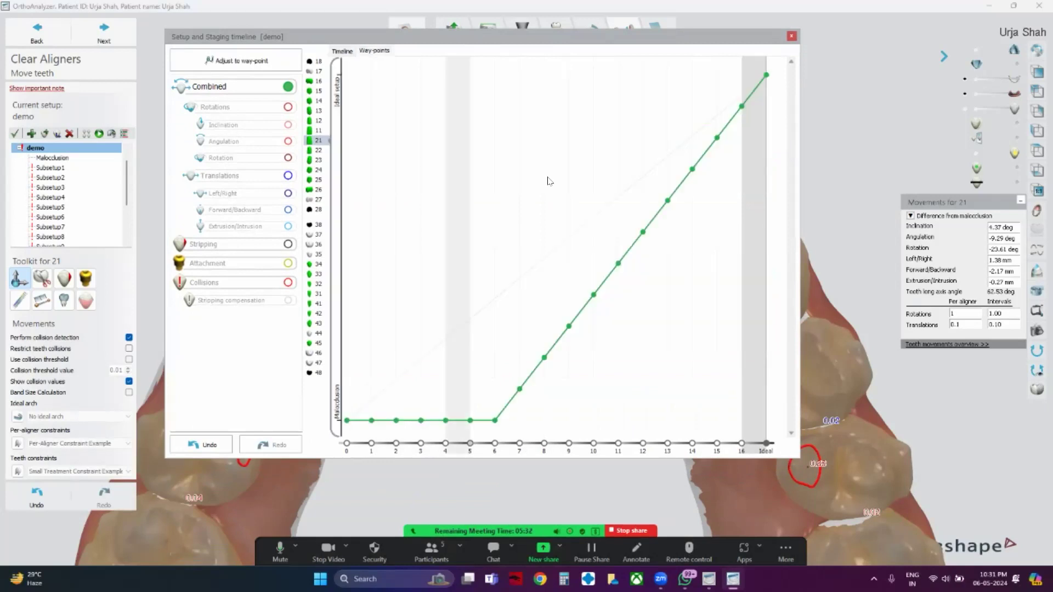
{"action": "mouse_move", "coordinate": [520, 390]}
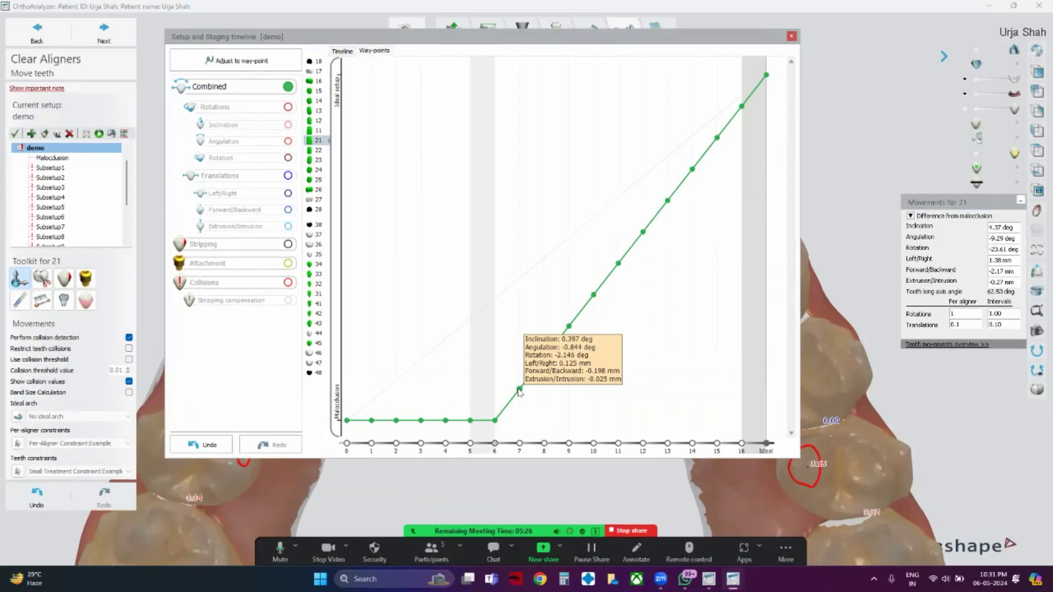
- Start the movement of tooth 21 at stage 5 and check the movement values at way-point 6
{"action": "left_click", "coordinate": [342, 51]}
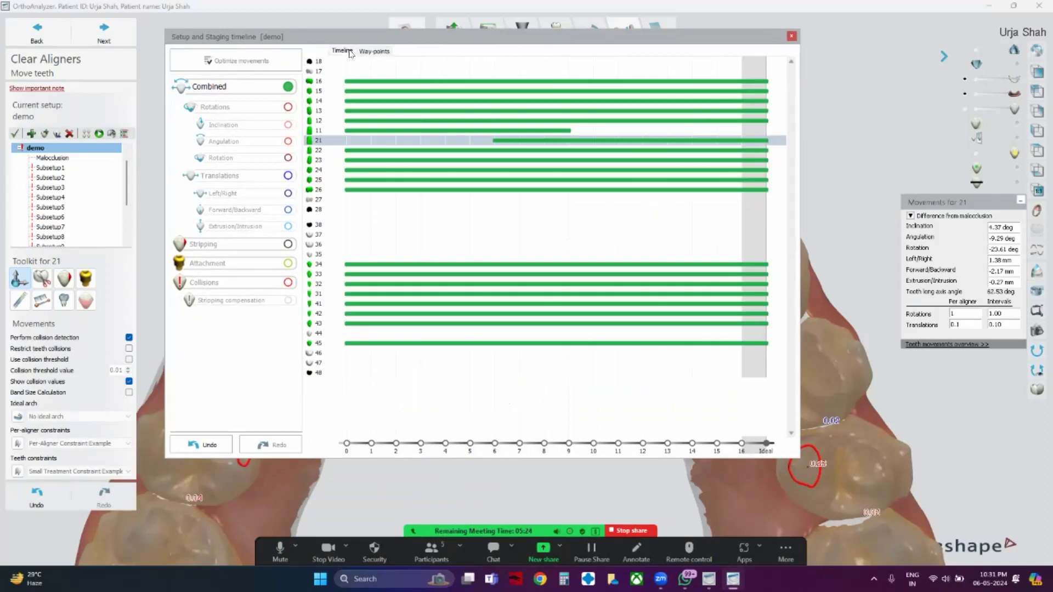
{"action": "left_click_drag", "start_coordinate": [496, 142], "coordinate": [469, 142]}
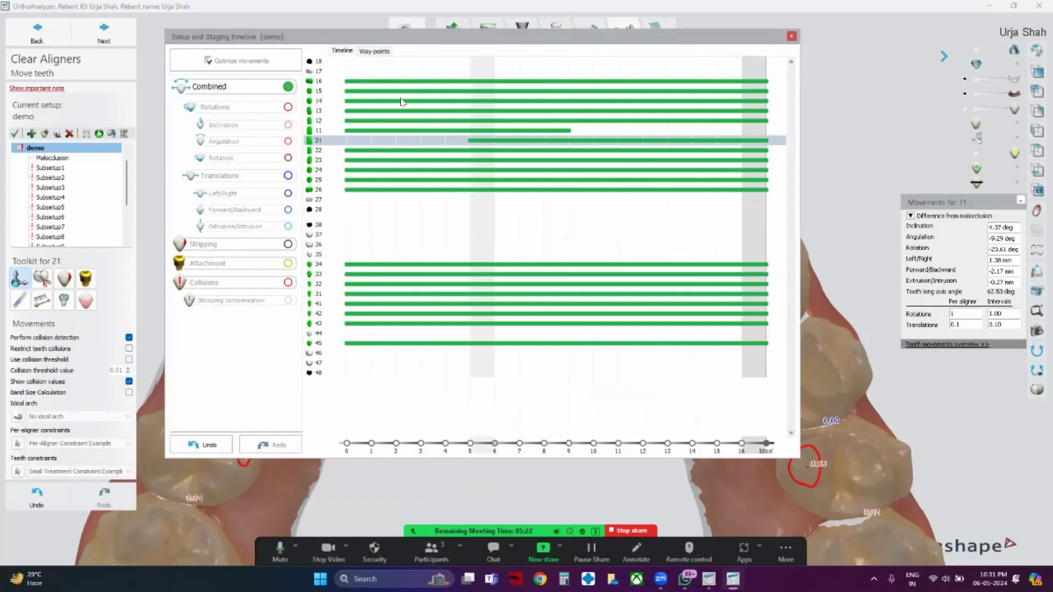
{"action": "left_click", "coordinate": [366, 54]}
{"action": "mouse_move", "coordinate": [496, 391]}
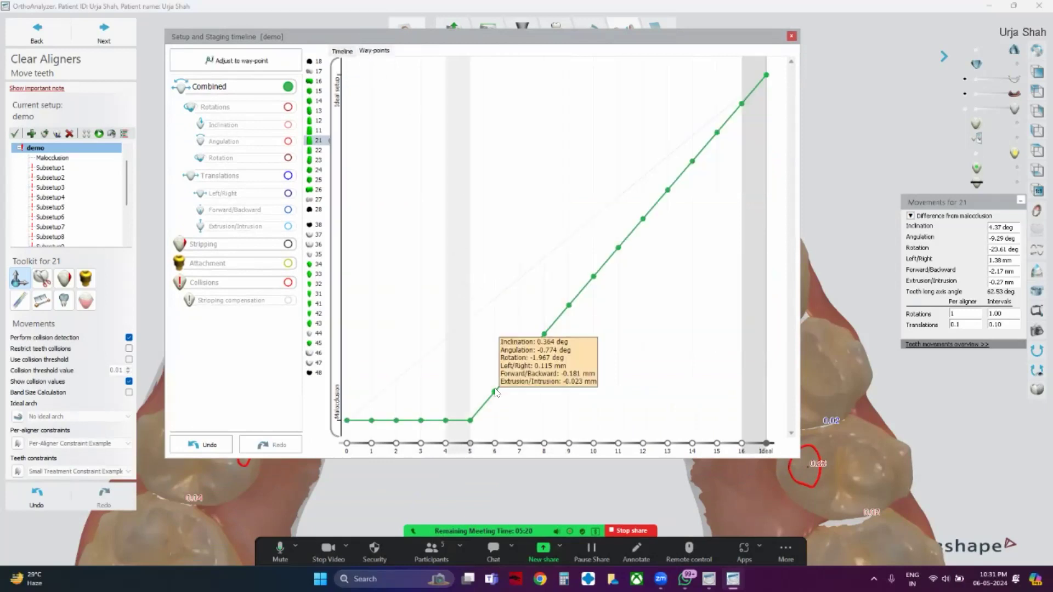
- Generate the treatment animation of the demo setup and inspect the contact between the central incisors from the front and the occlusal side
{"action": "left_click", "coordinate": [792, 37]}
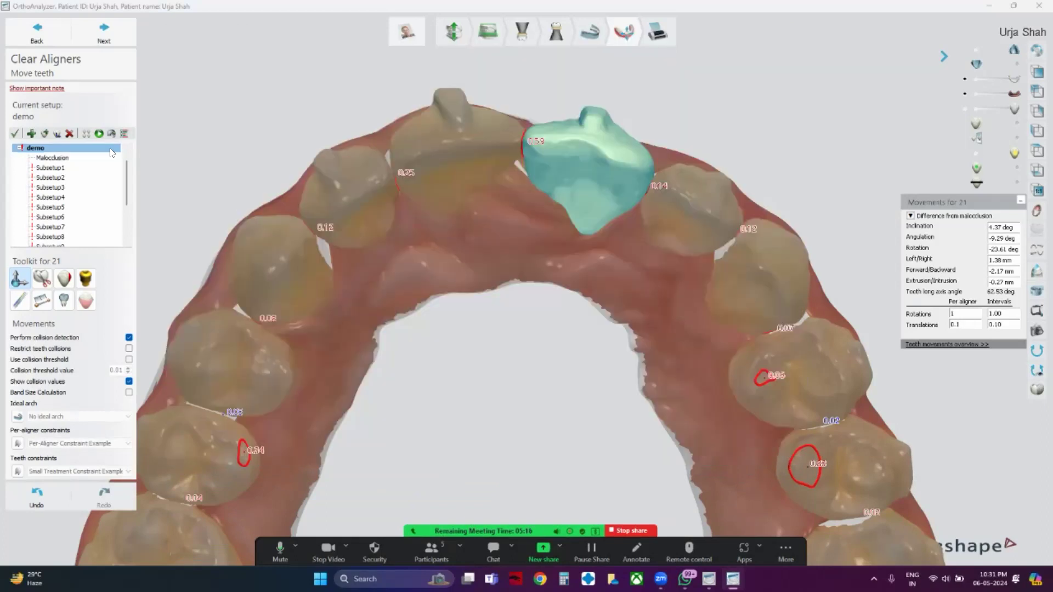
{"action": "left_click", "coordinate": [99, 133]}
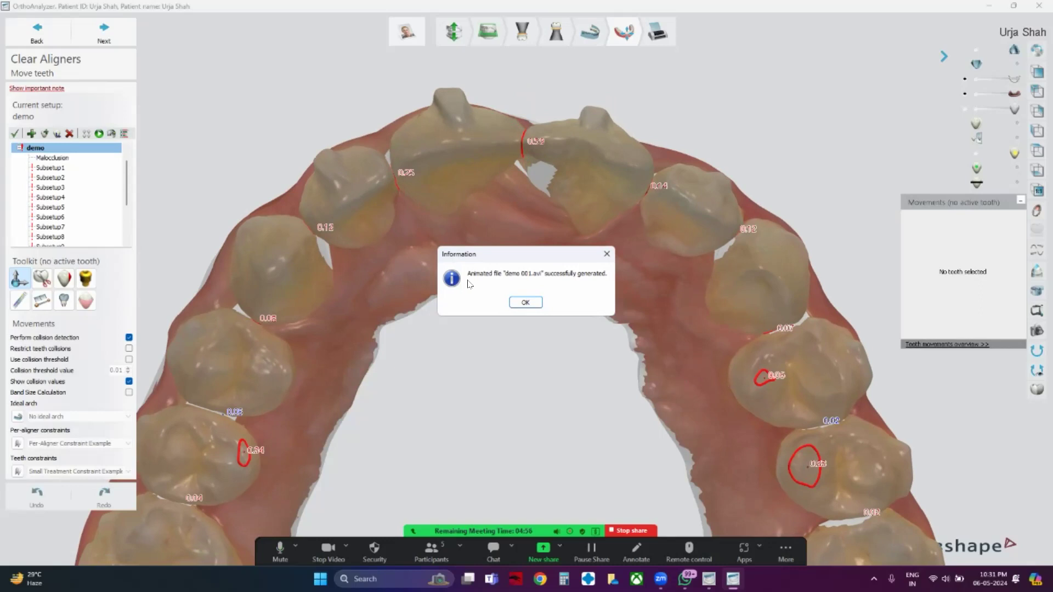
{"action": "left_click", "coordinate": [526, 302]}
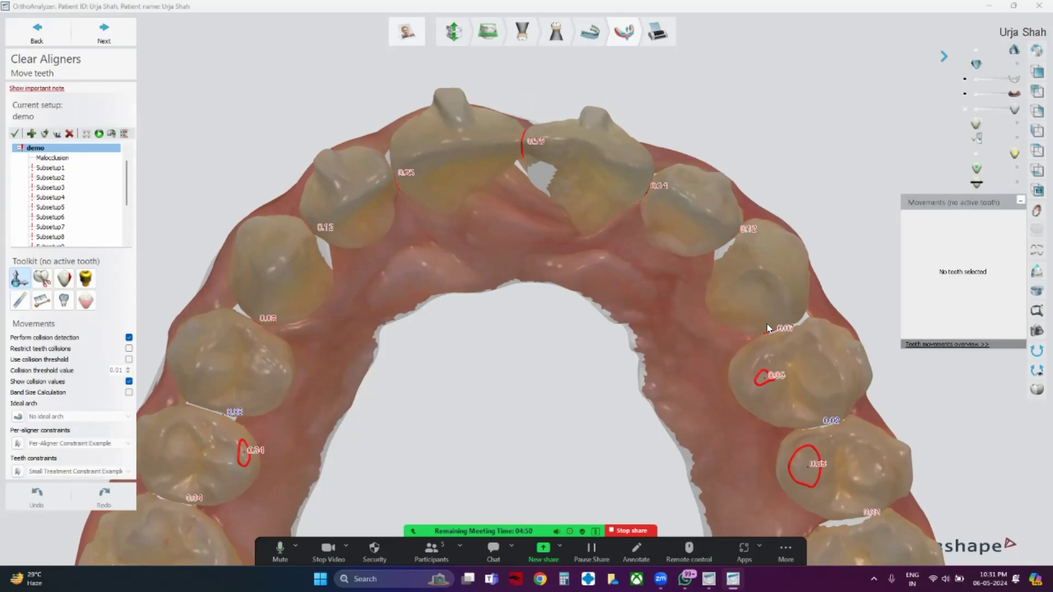
{"action": "right_click_drag", "start_coordinate": [507, 217], "coordinate": [540, 187]}
{"action": "mouse_move", "coordinate": [556, 406]}
{"action": "right_mouse_down"}
{"action": "mouse_move", "coordinate": [555, 395]}
{"action": "mouse_move", "coordinate": [556, 407]}
{"action": "right_mouse_up"}
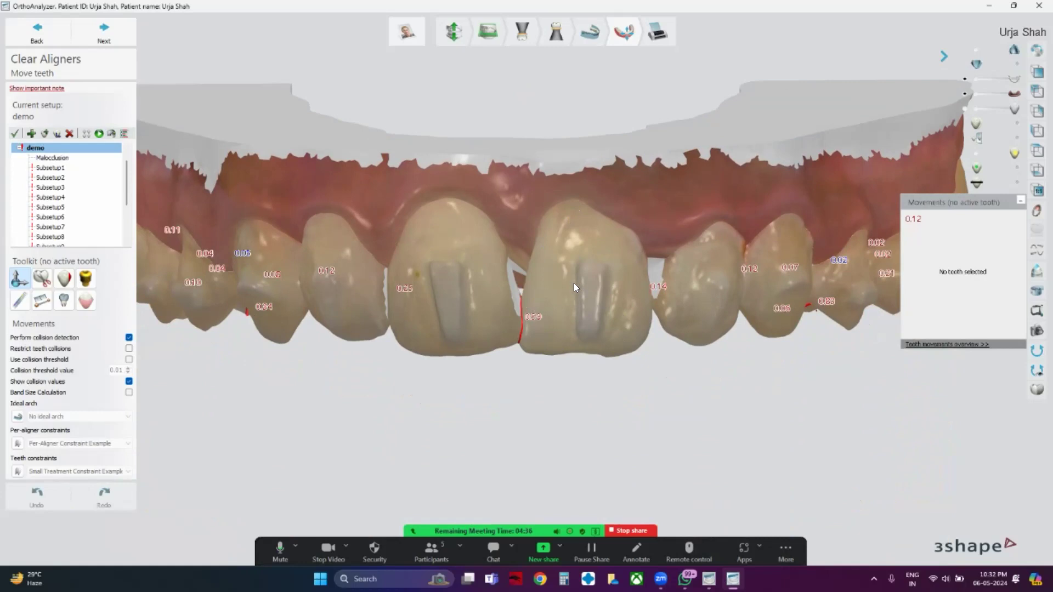
{"action": "right_click_drag", "start_coordinate": [534, 283], "coordinate": [534, 278]}
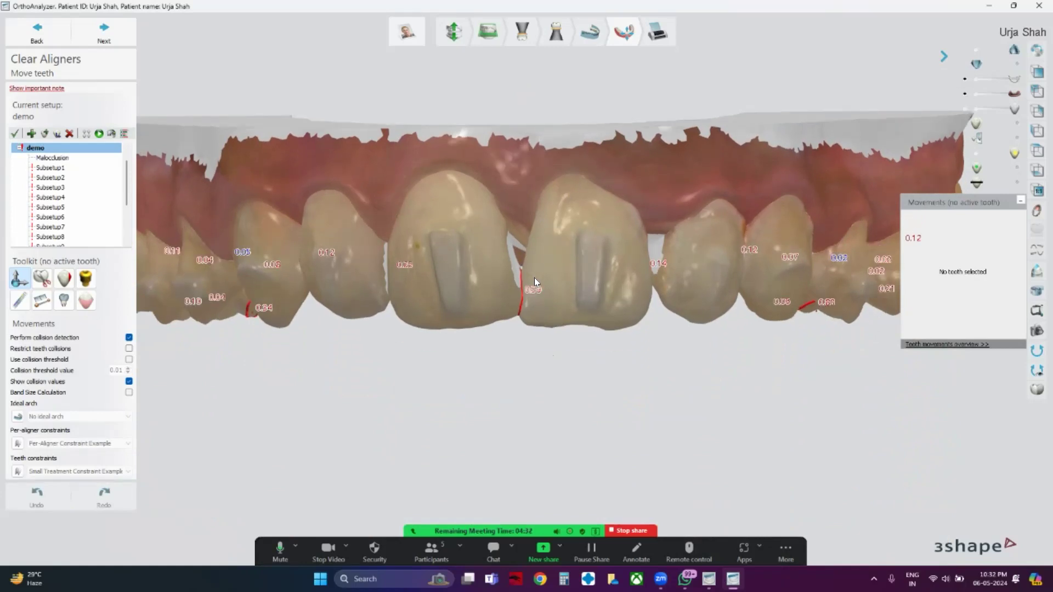
{"action": "right_click_drag", "start_coordinate": [532, 261], "coordinate": [525, 113]}
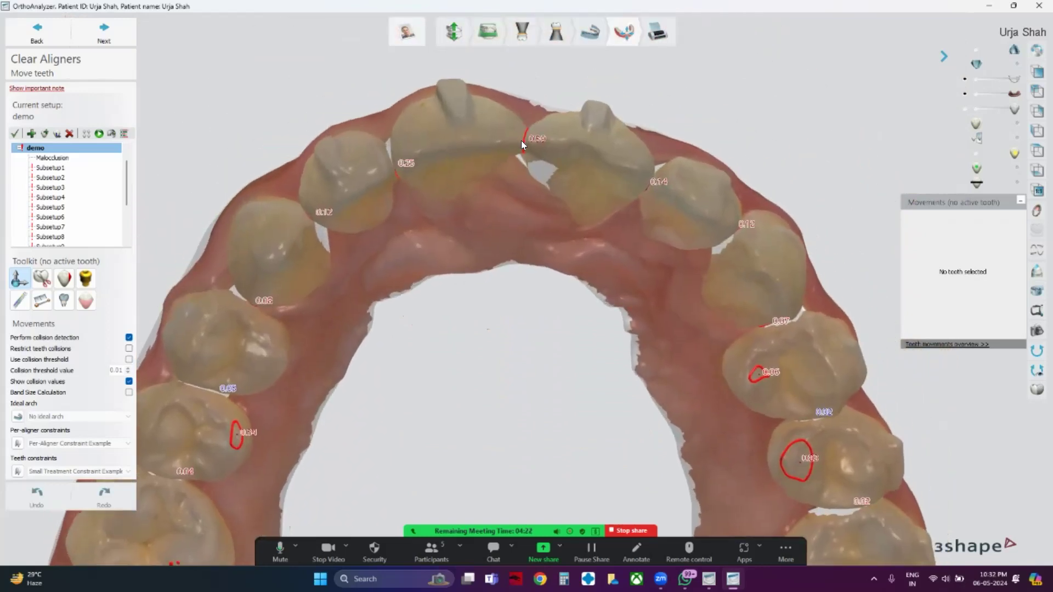
{"action": "right_click_drag", "start_coordinate": [521, 141], "coordinate": [597, 158]}
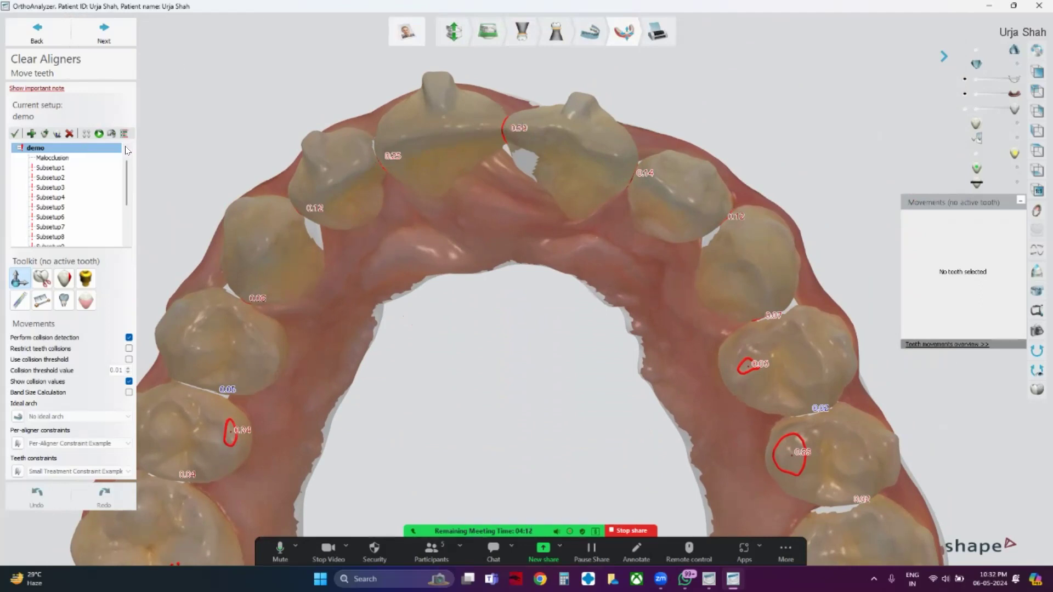
- Regenerate the subsetups of the demo setup by count, with a subsetups count of 20
{"action": "left_click", "coordinate": [85, 134]}
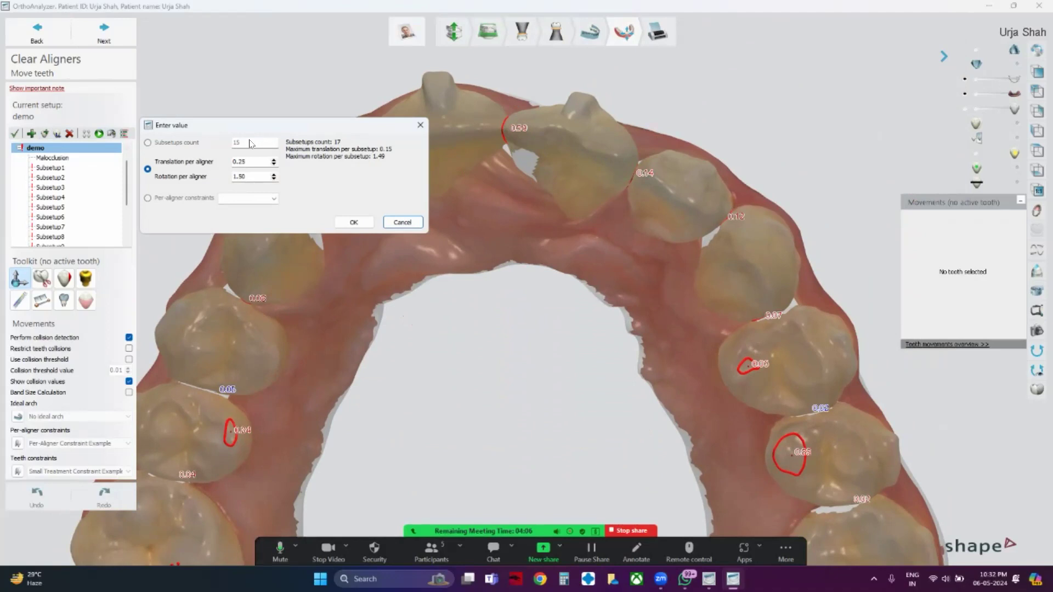
{"action": "left_click", "coordinate": [149, 143]}
{"action": "left_click", "coordinate": [251, 142]}
{"action": "key", "text": "BackSpace"}
{"action": "key", "text": "BackSpace"}
{"action": "type", "text": "20"}
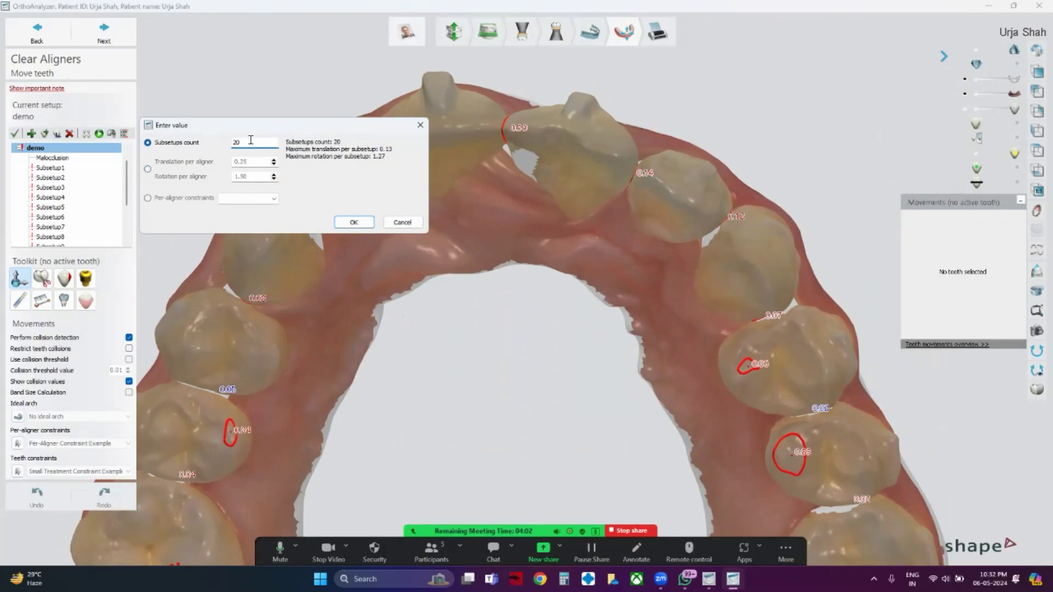
{"action": "left_click", "coordinate": [344, 222]}
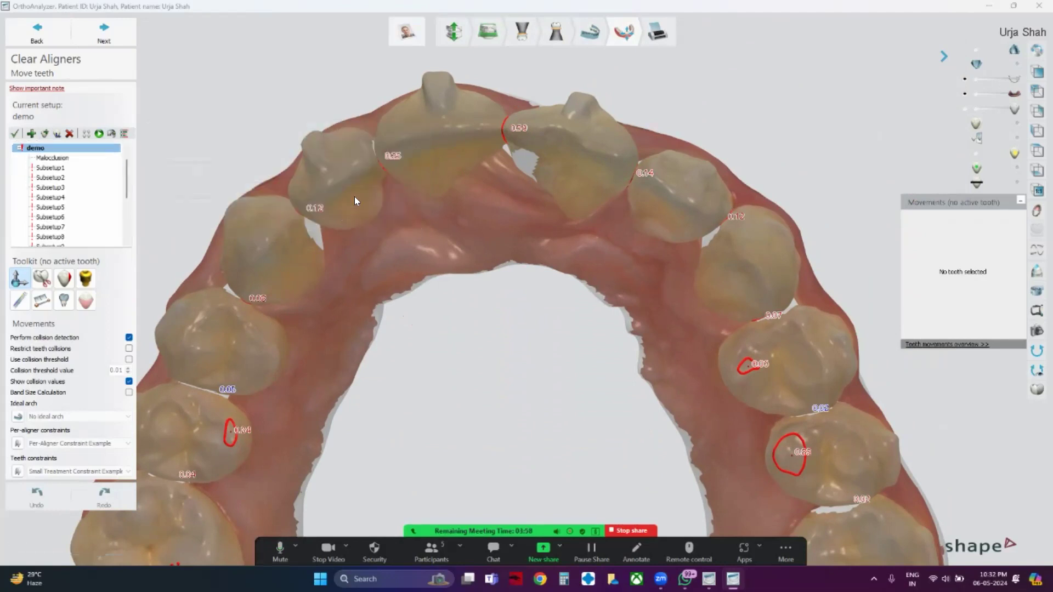
- In the staging timeline, finish the movement of tooth 11 at stage 6 and start the movement of tooth 21 at stage 6
{"action": "left_click", "coordinate": [124, 134]}
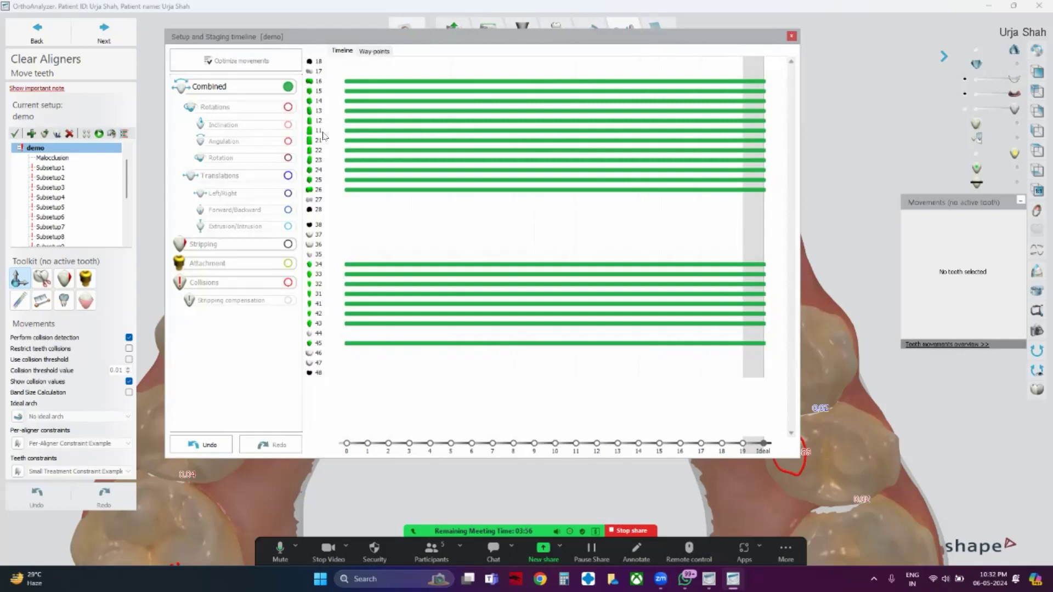
{"action": "left_click", "coordinate": [700, 129]}
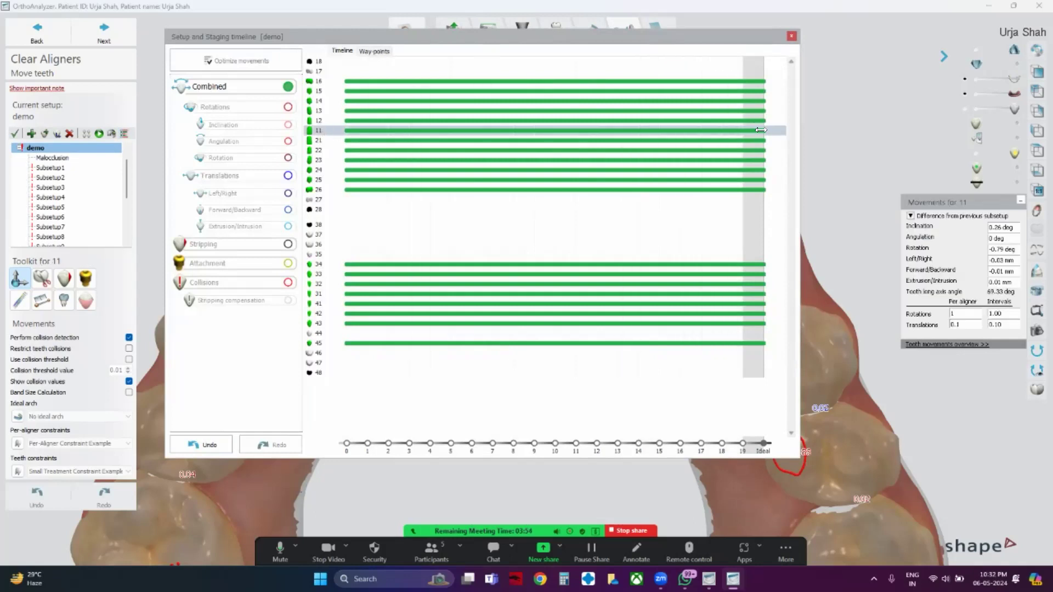
{"action": "left_click_drag", "start_coordinate": [674, 132], "coordinate": [474, 131]}
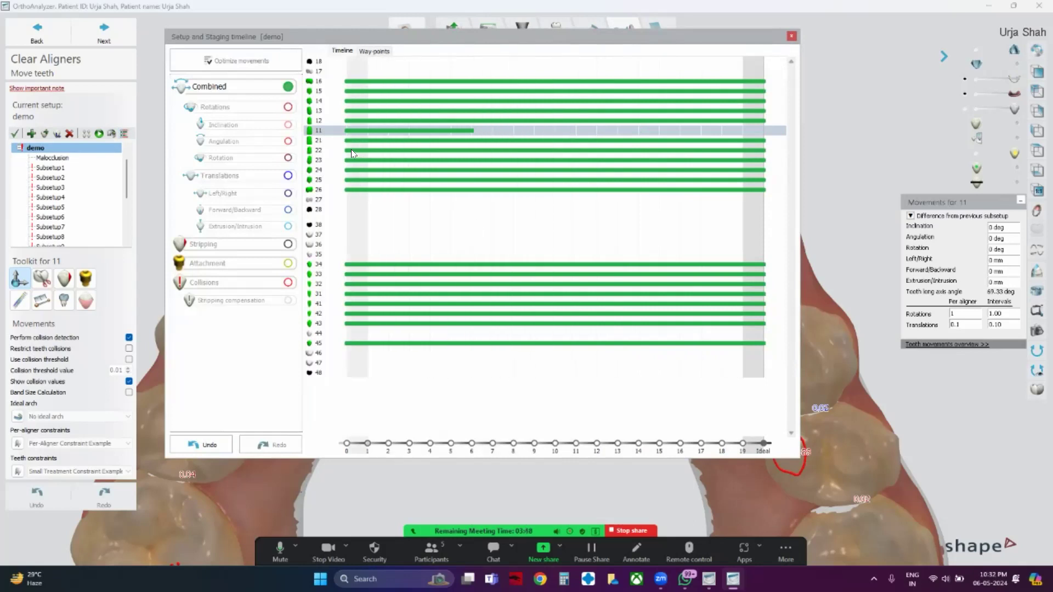
{"action": "left_click", "coordinate": [374, 143]}
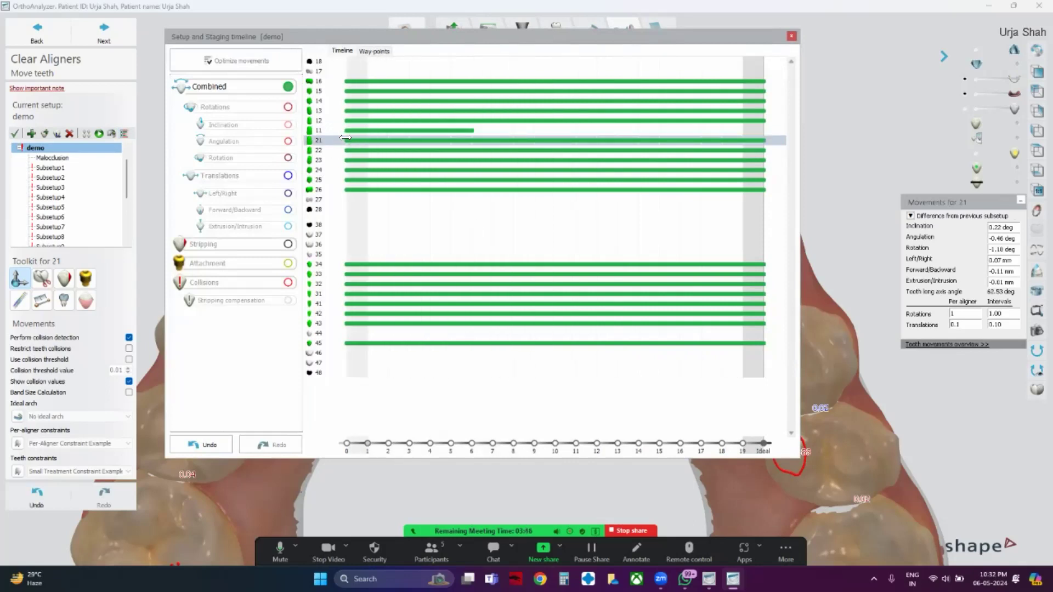
{"action": "left_click_drag", "start_coordinate": [346, 140], "coordinate": [471, 140]}
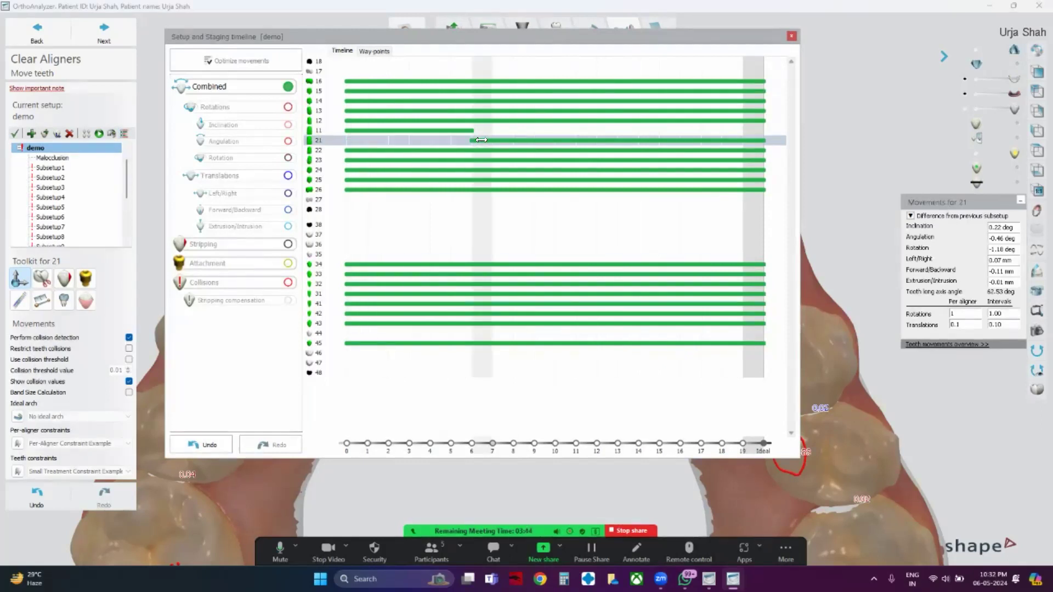
{"action": "left_click", "coordinate": [790, 36]}
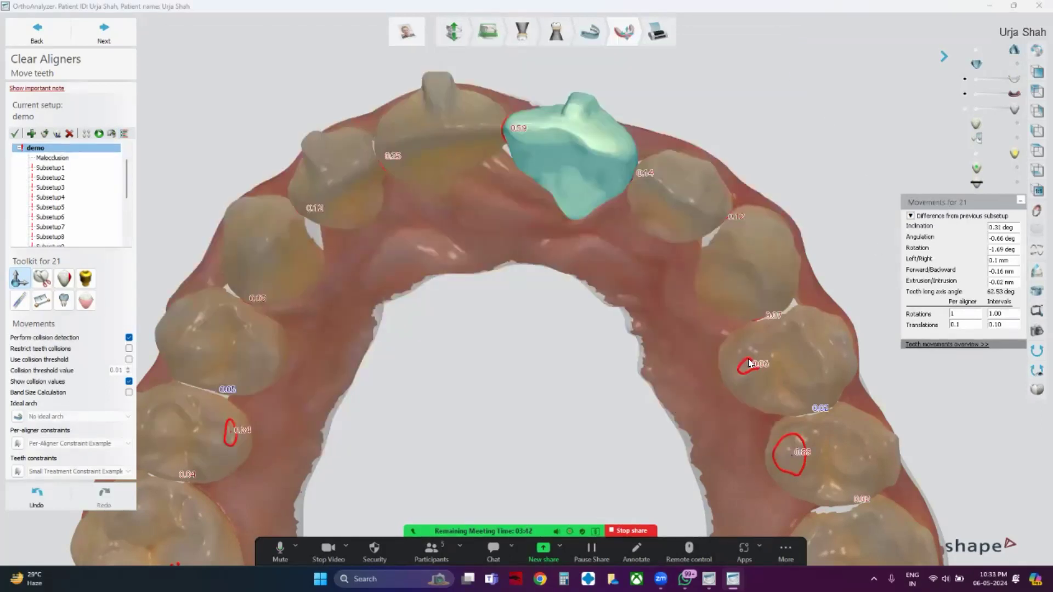
- Generate a new animation of the restaged demo setup
{"action": "right_click_drag", "start_coordinate": [527, 184], "coordinate": [527, 183]}
{"action": "left_click", "coordinate": [99, 133]}
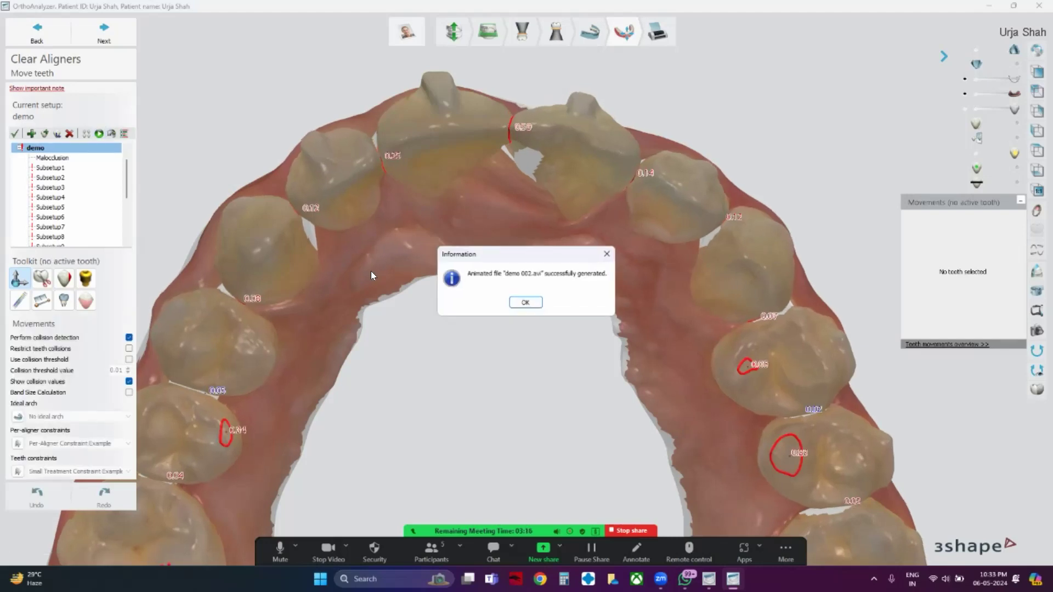
{"action": "left_click", "coordinate": [527, 303]}
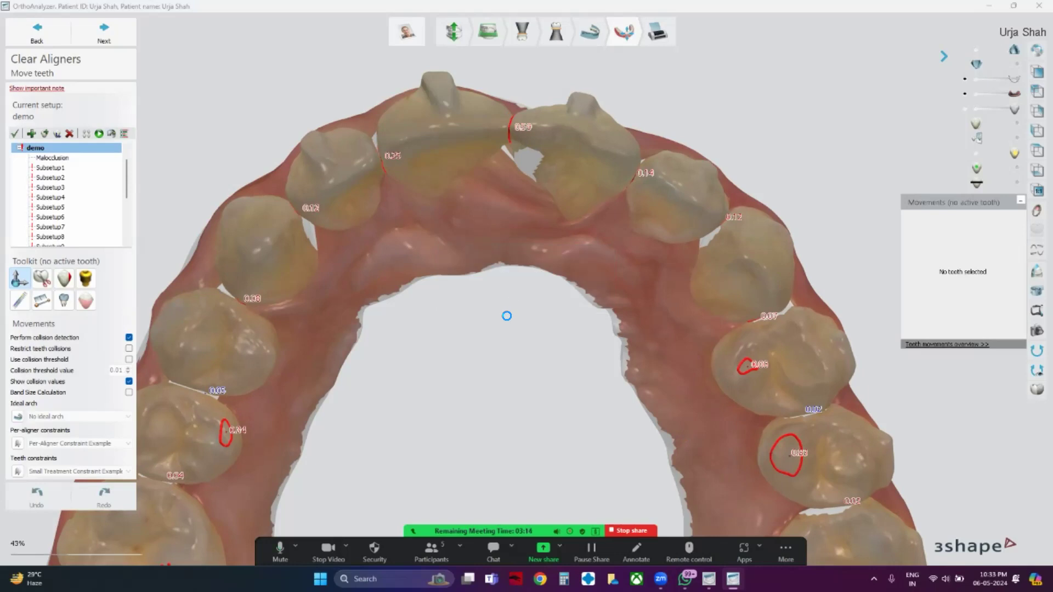
- Show only Translations in the staging timeline and stage the translations of tooth 21 from stage 2 to stage 6
{"action": "mouse_move", "coordinate": [574, 206]}
{"action": "right_mouse_down"}
{"action": "mouse_move", "coordinate": [572, 221]}
{"action": "mouse_move", "coordinate": [567, 195]}
{"action": "right_mouse_up"}
{"action": "right_click_drag", "start_coordinate": [634, 153], "coordinate": [631, 168]}
{"action": "left_click", "coordinate": [562, 136]}
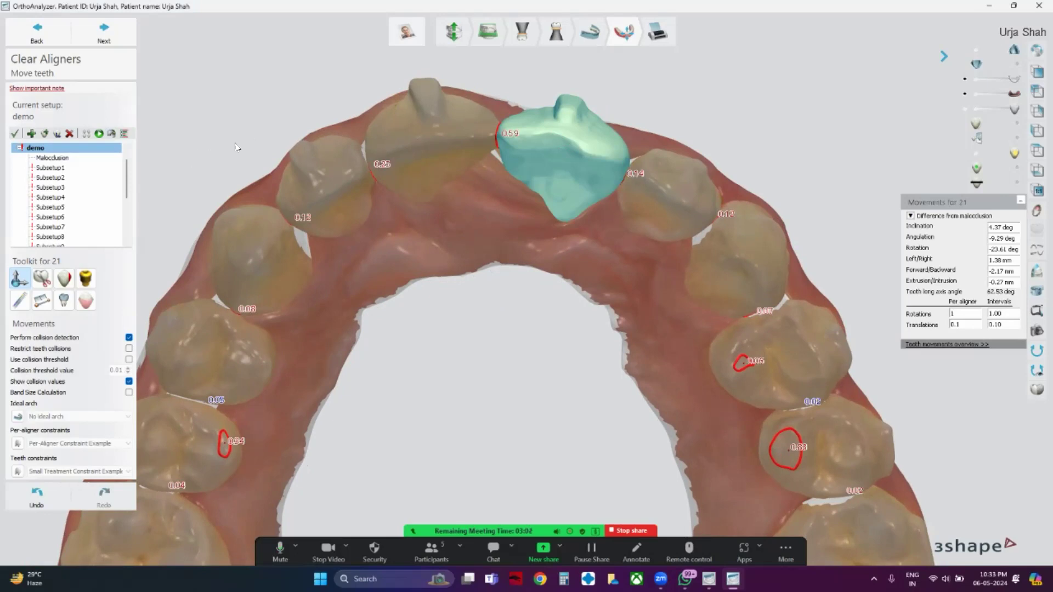
{"action": "left_click", "coordinate": [125, 134]}
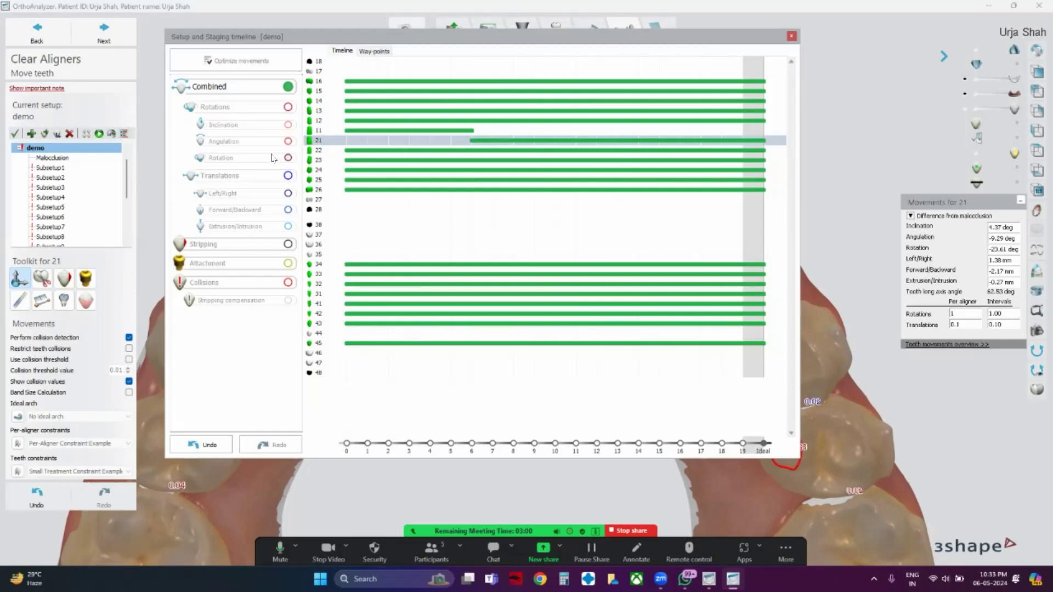
{"action": "left_click", "coordinate": [287, 88]}
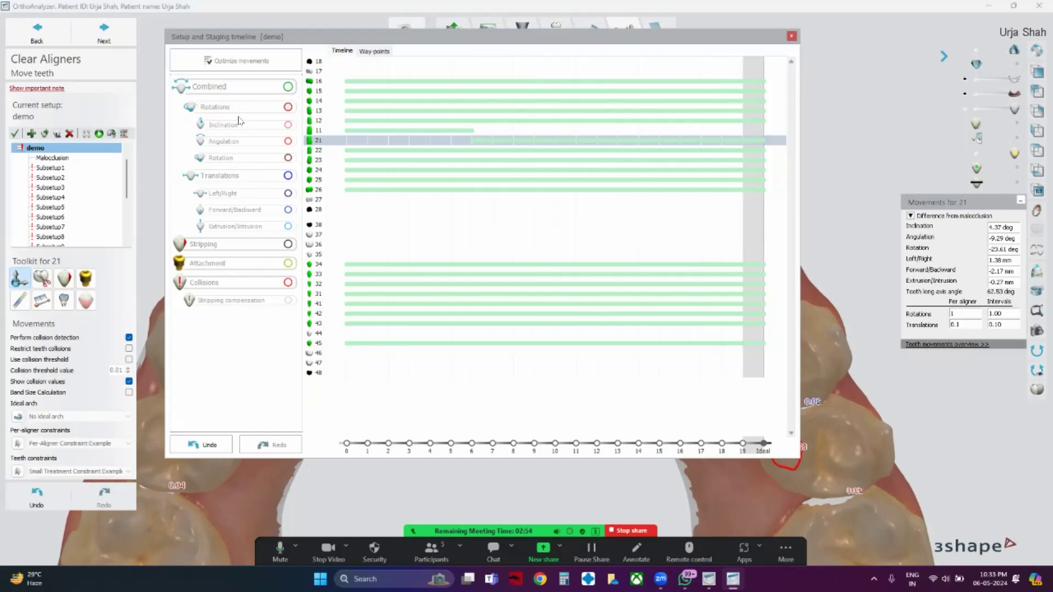
{"action": "left_click", "coordinate": [287, 175]}
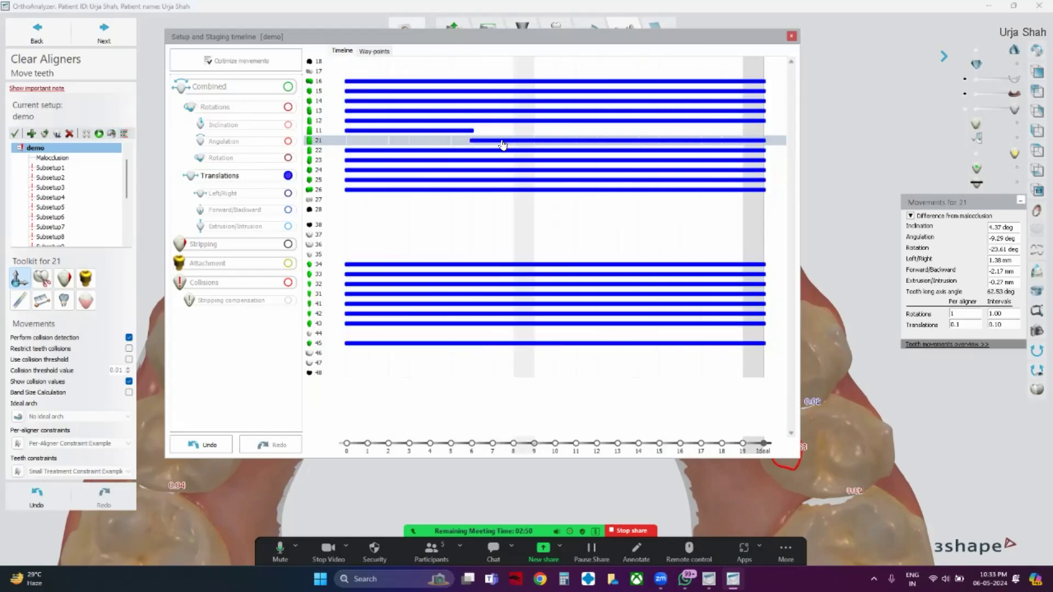
{"action": "left_click_drag", "start_coordinate": [471, 139], "coordinate": [394, 142]}
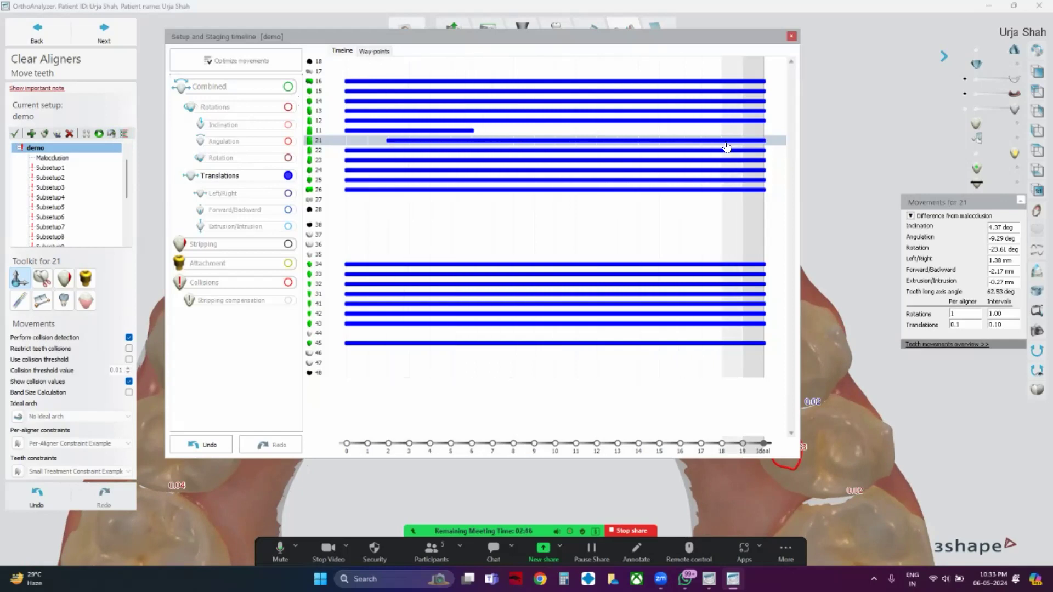
{"action": "left_click_drag", "start_coordinate": [510, 144], "coordinate": [465, 143]}
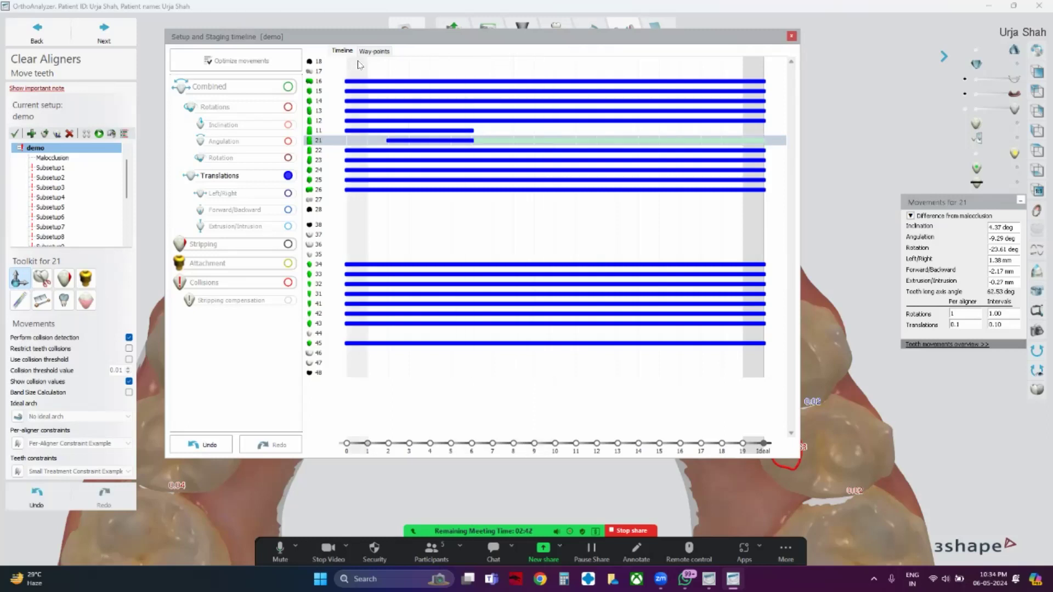
- Check the translation values of tooth 21 at way-point 3 and generate the animation with its separately staged translations
{"action": "left_click", "coordinate": [374, 51]}
{"action": "mouse_move", "coordinate": [410, 335]}
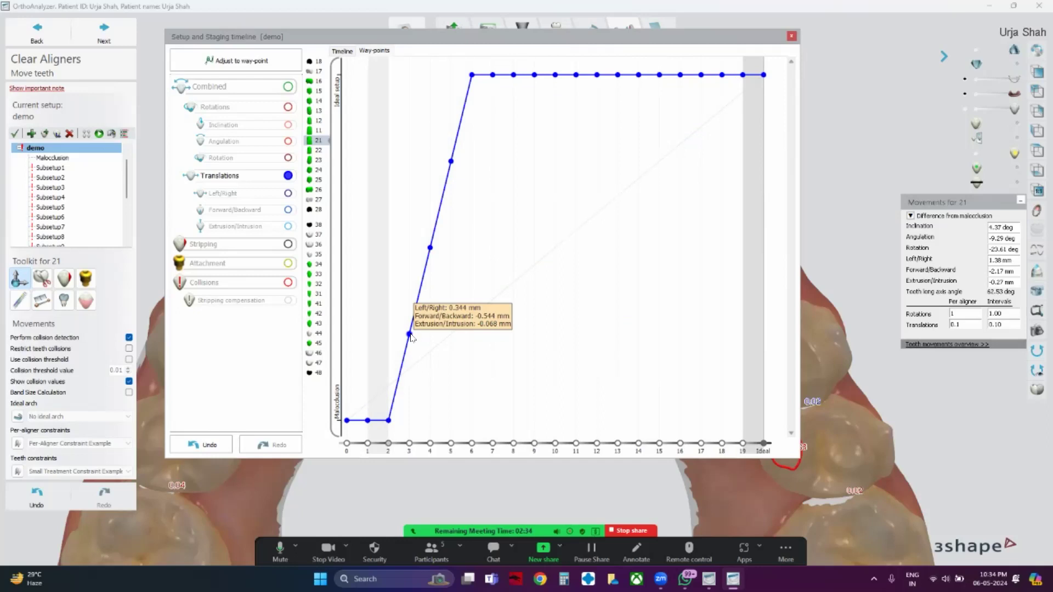
{"action": "left_click", "coordinate": [791, 36]}
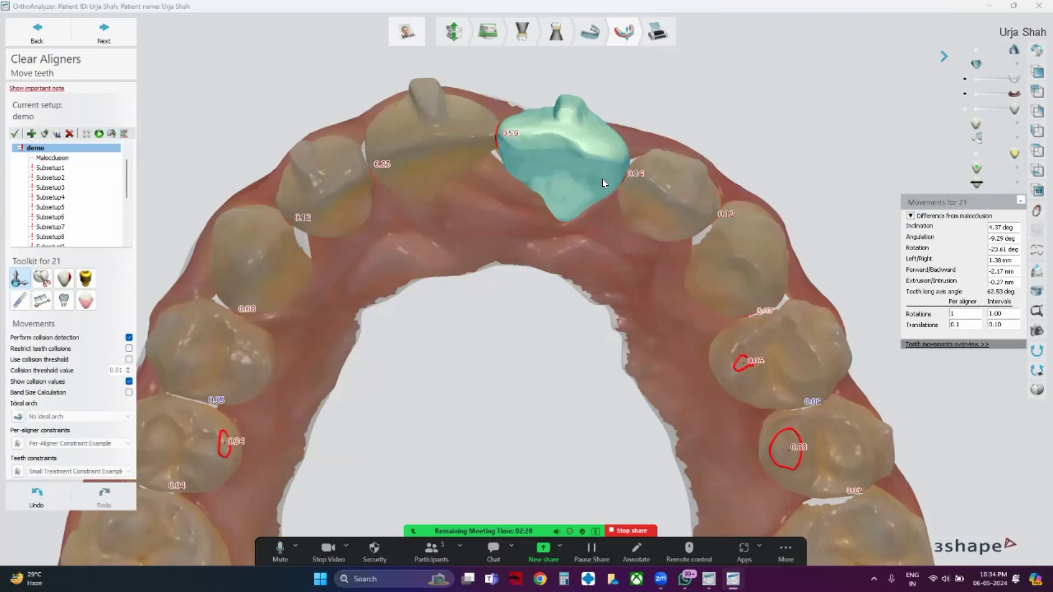
{"action": "left_click", "coordinate": [98, 133]}
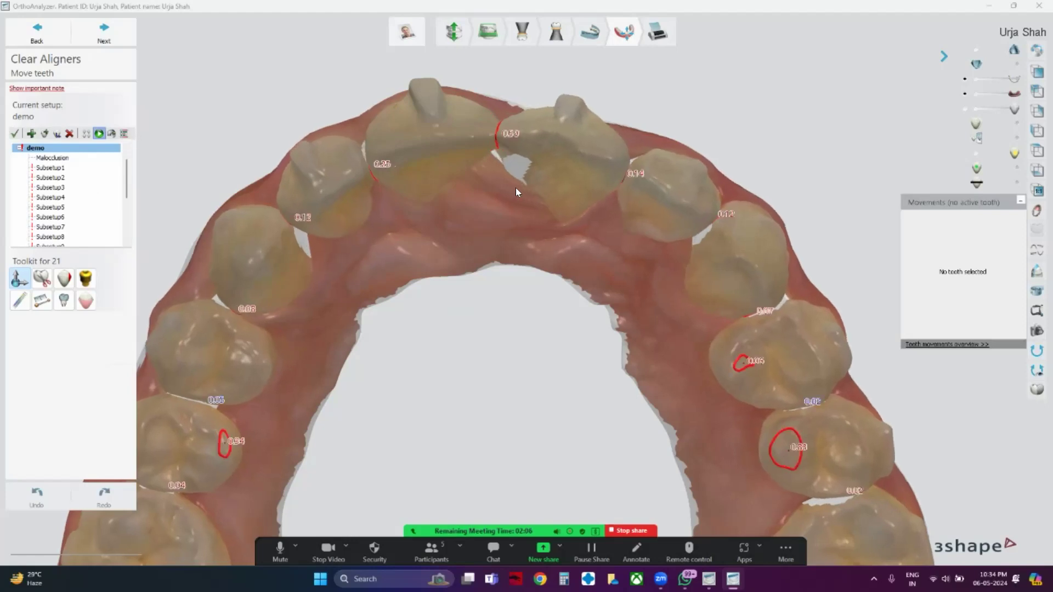
{"action": "left_click", "coordinate": [526, 308]}
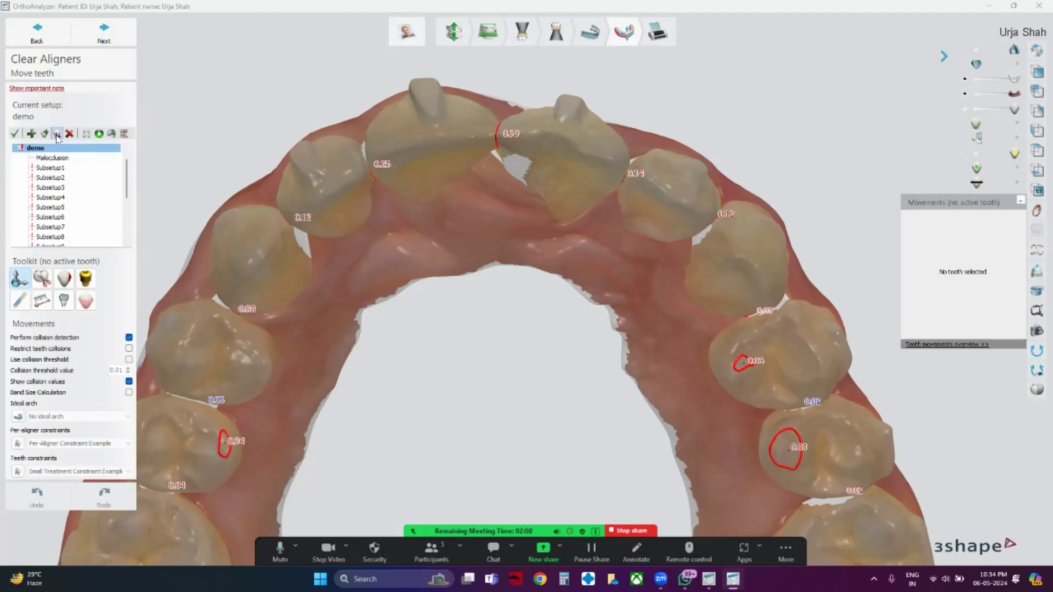
- Restage the translations of tooth 21 to start at stage 6 and finish at the Ideal stage
{"action": "left_click", "coordinate": [122, 134]}
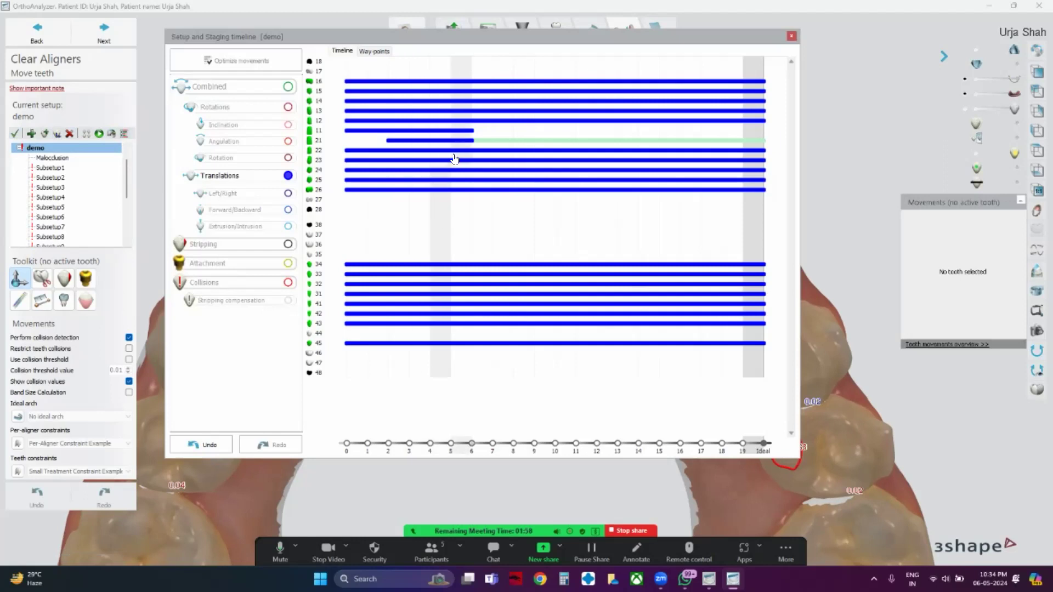
{"action": "left_click_drag", "start_coordinate": [472, 141], "coordinate": [726, 142]}
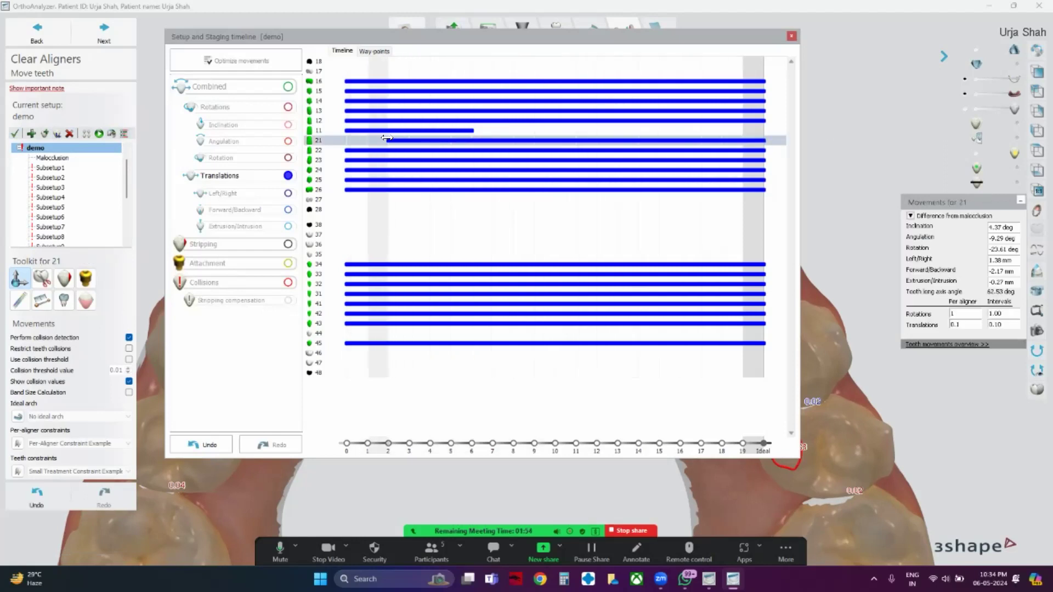
{"action": "left_click_drag", "start_coordinate": [388, 141], "coordinate": [471, 140]}
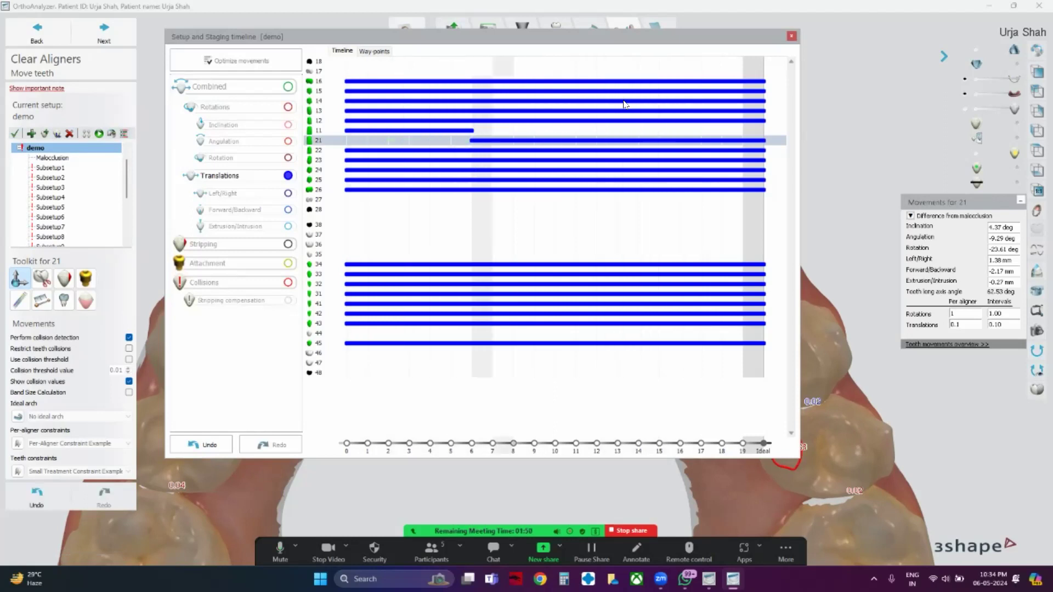
{"action": "left_click", "coordinate": [792, 36]}
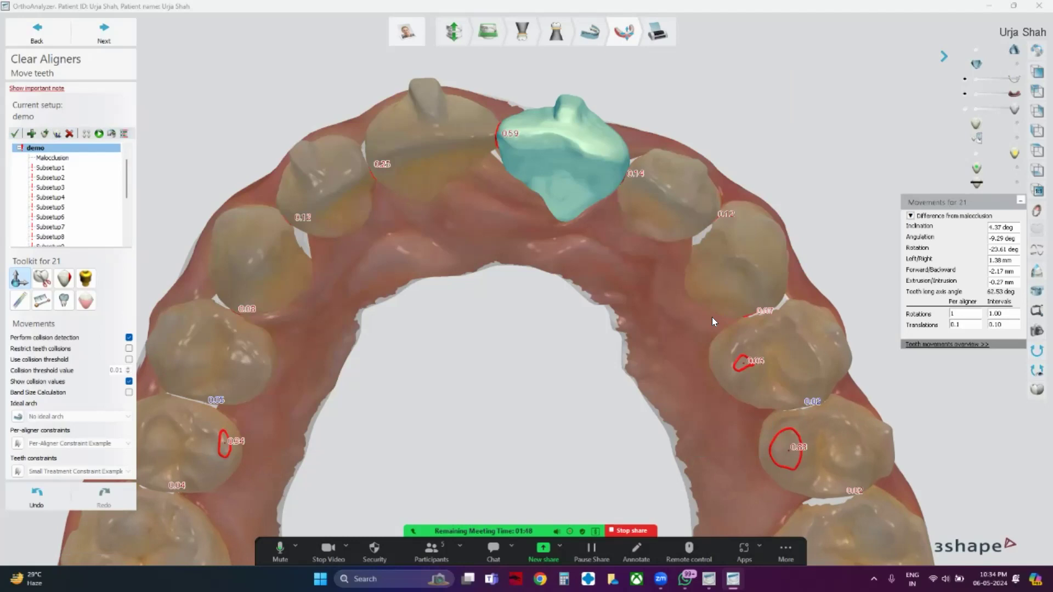
- Review the translation bars of teeth 11 and 21 in the staging timeline
{"action": "left_click", "coordinate": [124, 134]}
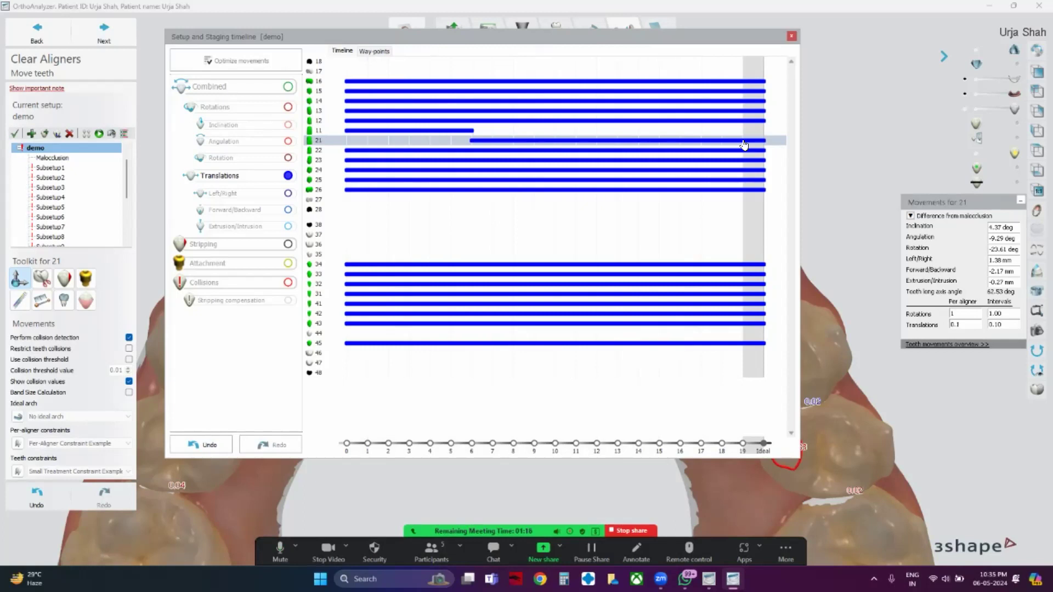
{"action": "left_click", "coordinate": [792, 36]}
{"action": "right_click_drag", "start_coordinate": [471, 278], "coordinate": [477, 274]}
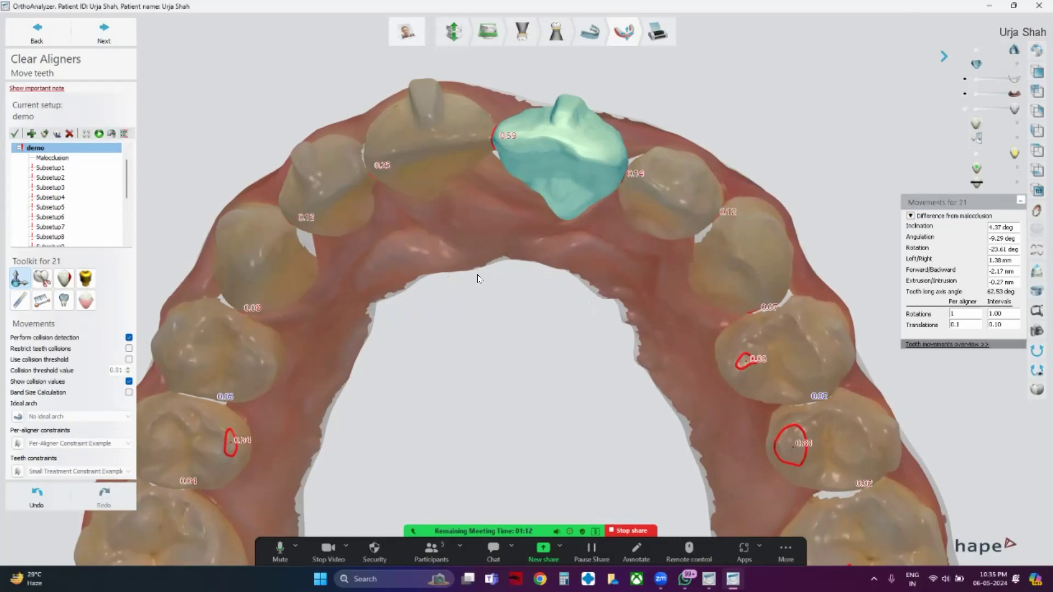
{"action": "scroll", "coordinate": [95, 195], "scroll_direction": "up", "scroll_amount": 1}
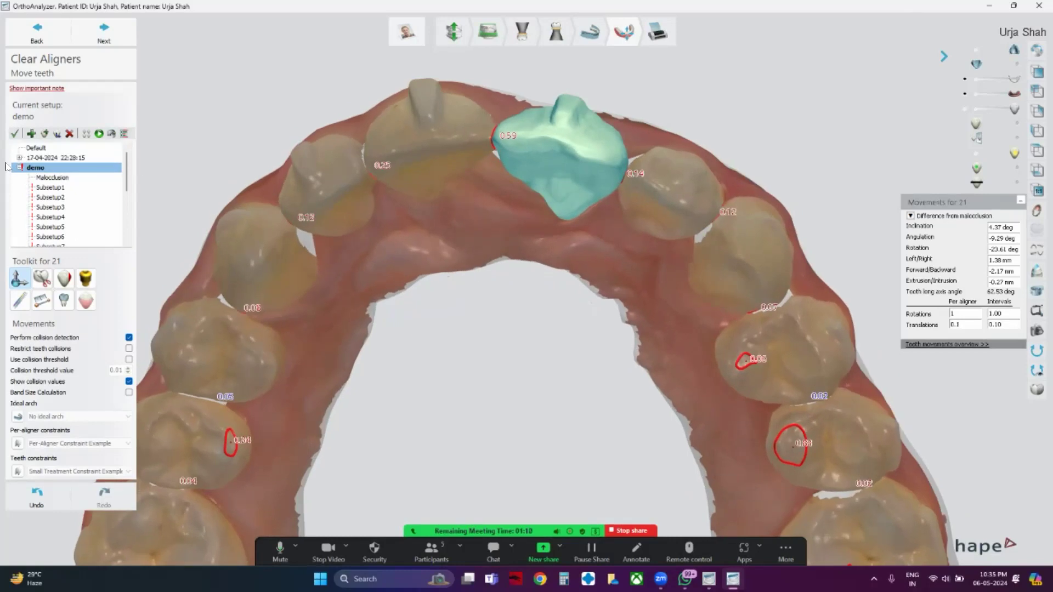
{"action": "left_click", "coordinate": [55, 158]}
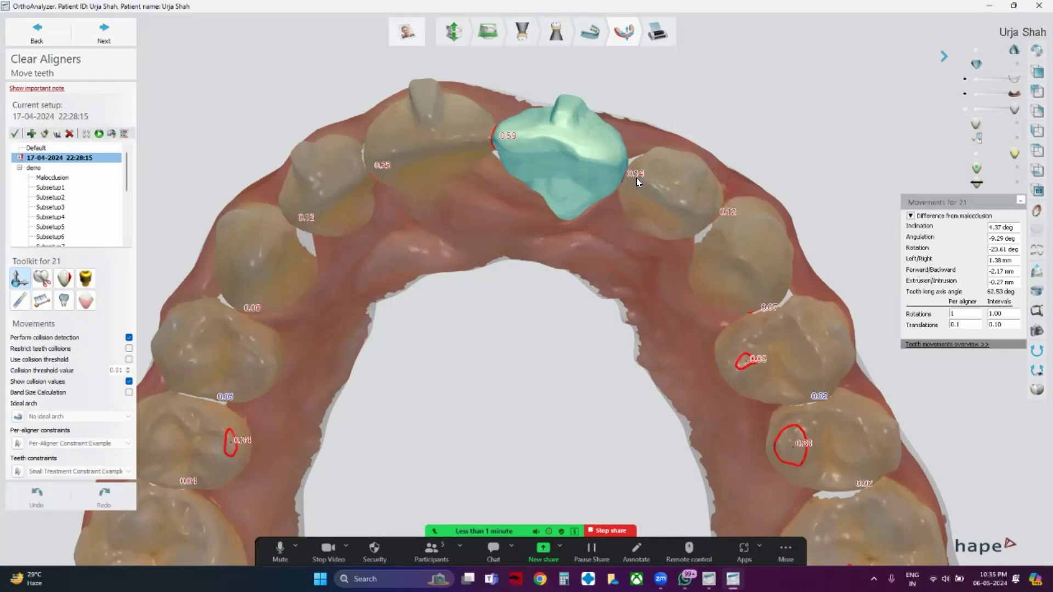
{"action": "left_click", "coordinate": [18, 472]}
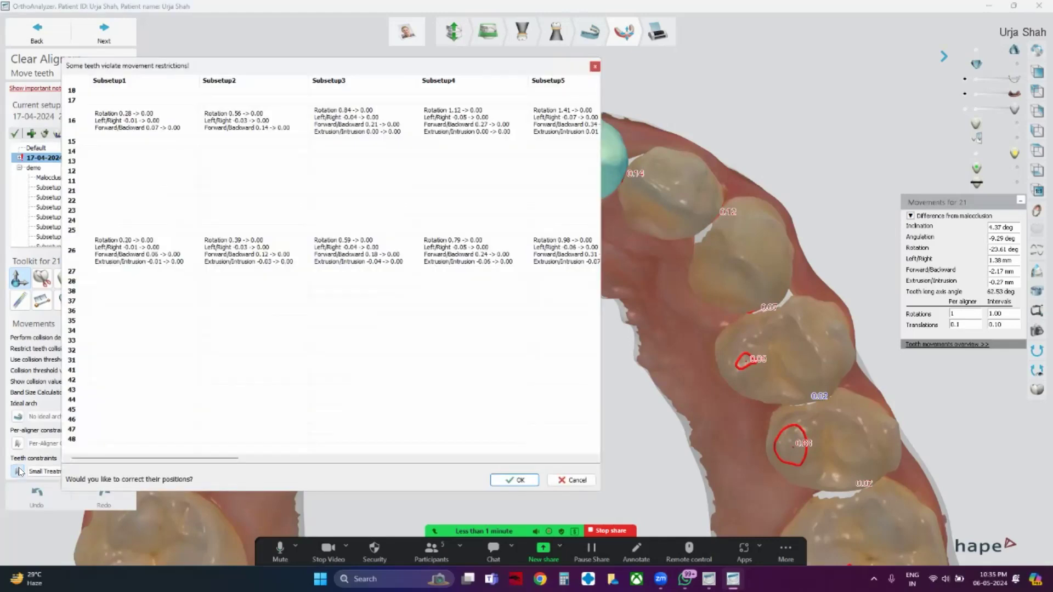
{"action": "left_click", "coordinate": [551, 481]}
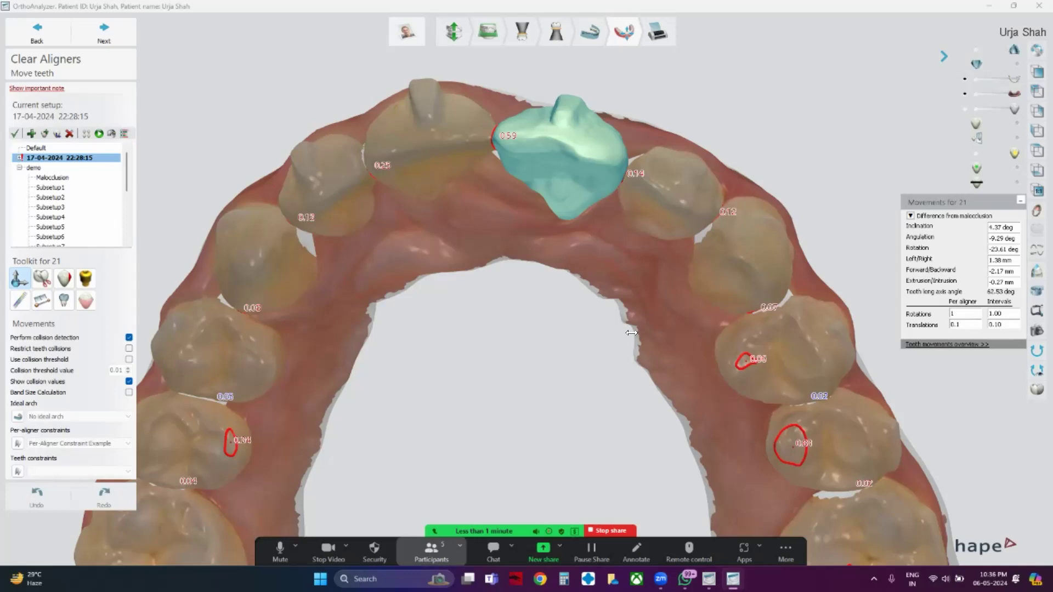
- Open the participants list of the Zoom meeting and stop sharing the screen
{"action": "left_click", "coordinate": [429, 550]}
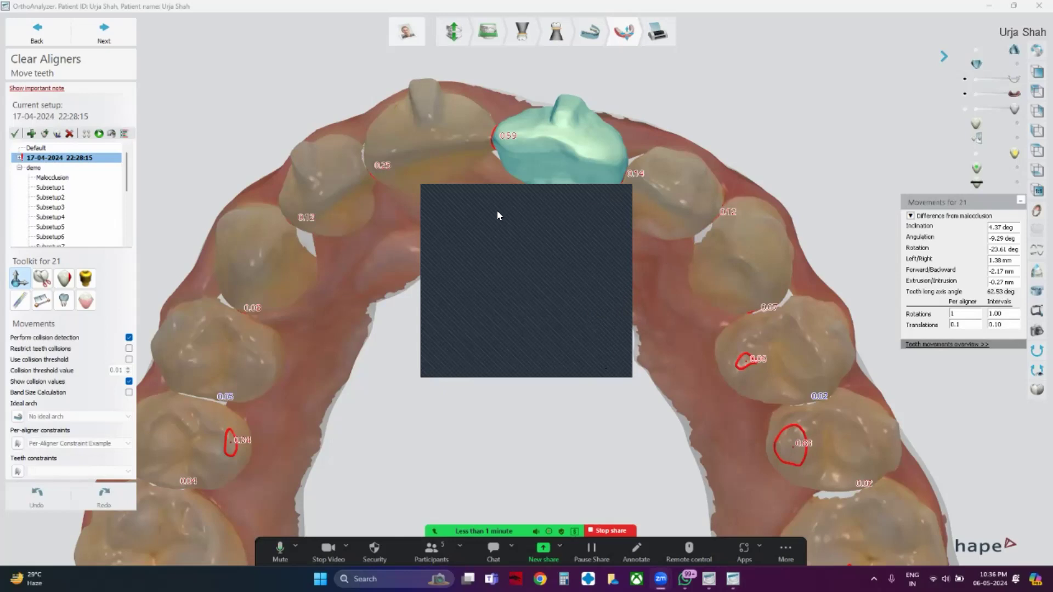
{"action": "left_click", "coordinate": [643, 496]}
{"action": "left_click", "coordinate": [620, 531]}
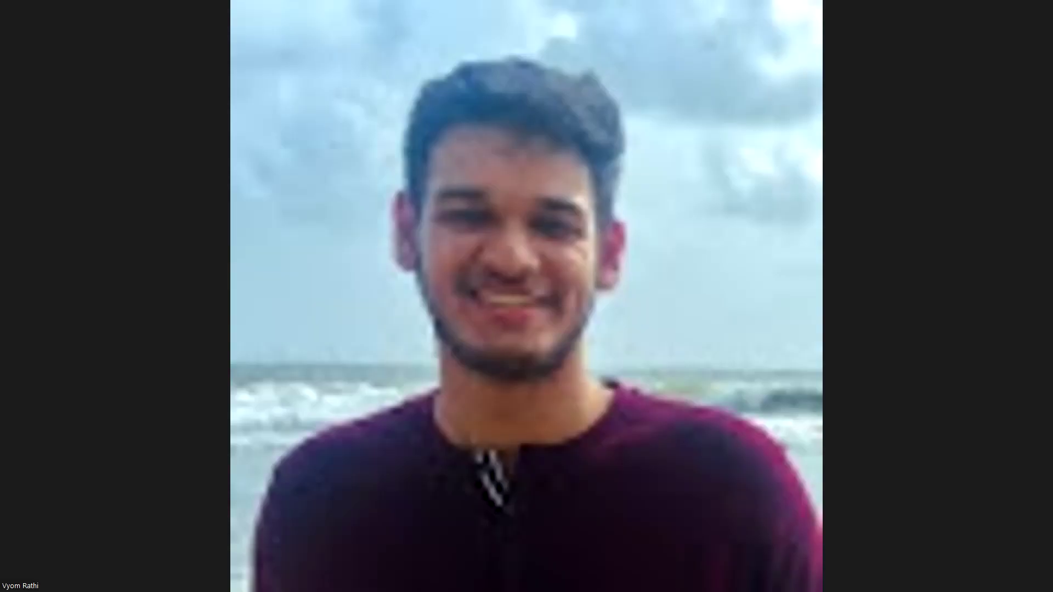